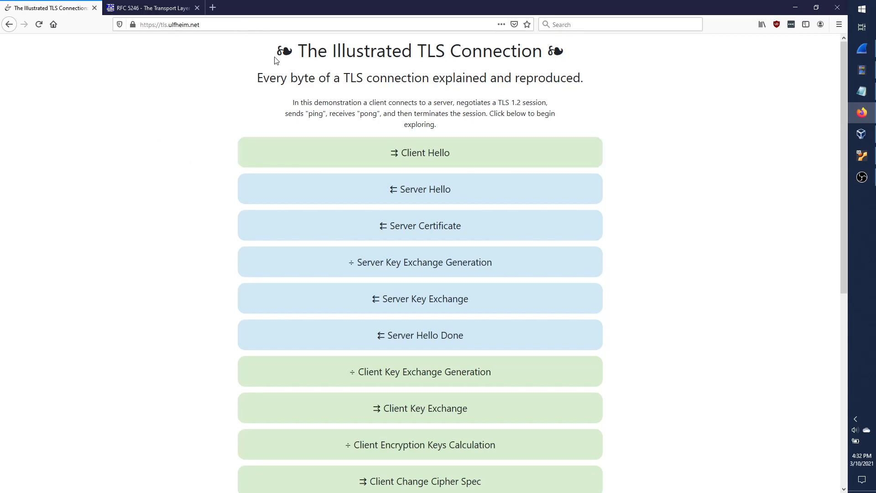
Highlight the Illustrated TLS Connection title and scroll through the TLS 1.2 handshake steps.
left_click_drag(543, 51, 288, 54)
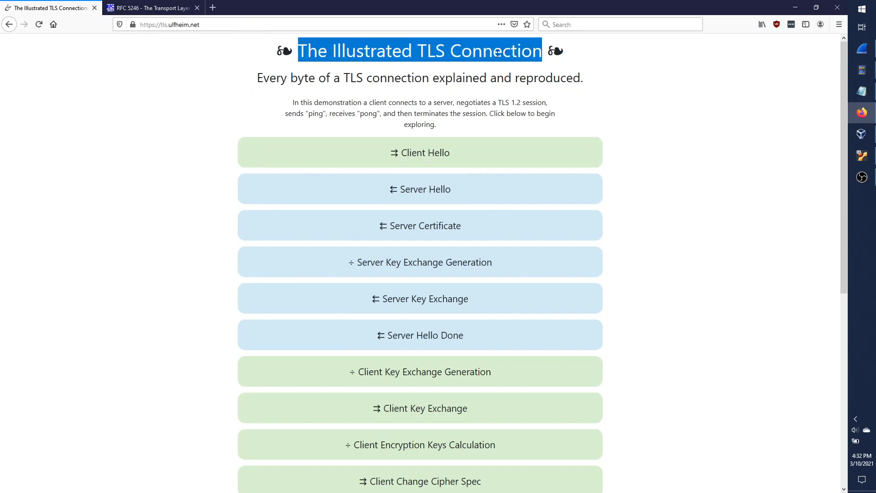
left_click(135, 150)
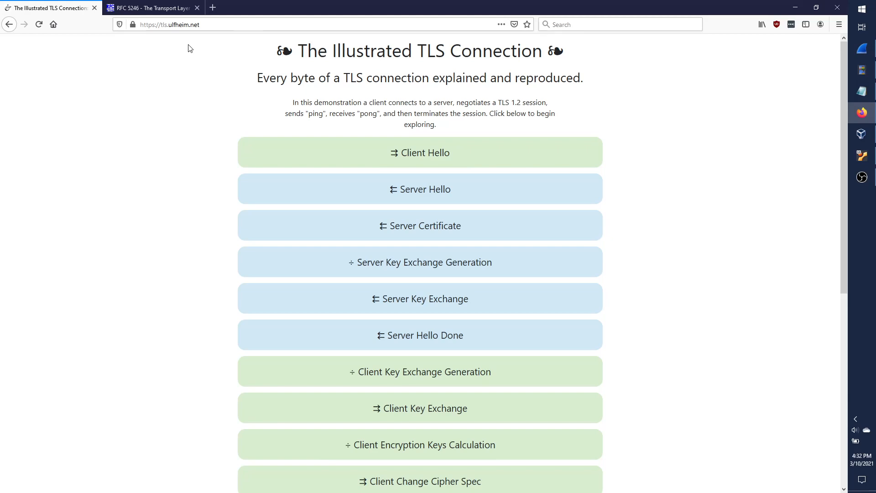
scroll(182, 117, "down", 7)
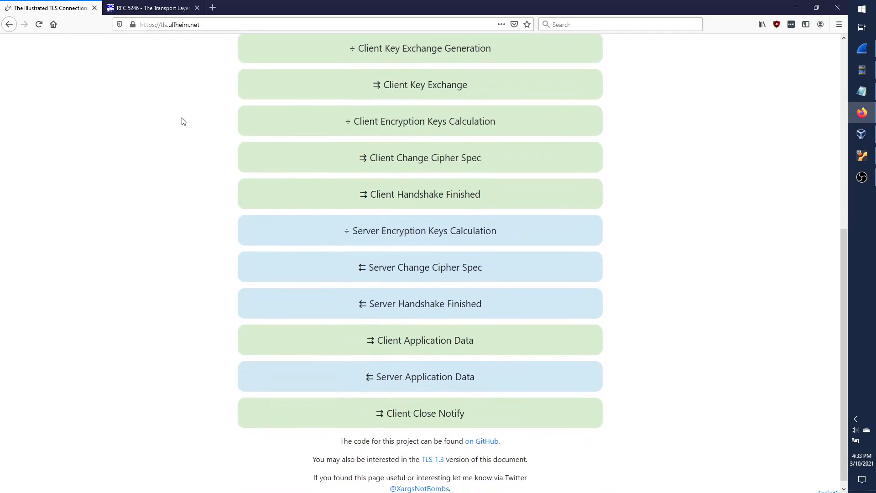
scroll(185, 128, "up", 4)
scroll(186, 132, "up", 3)
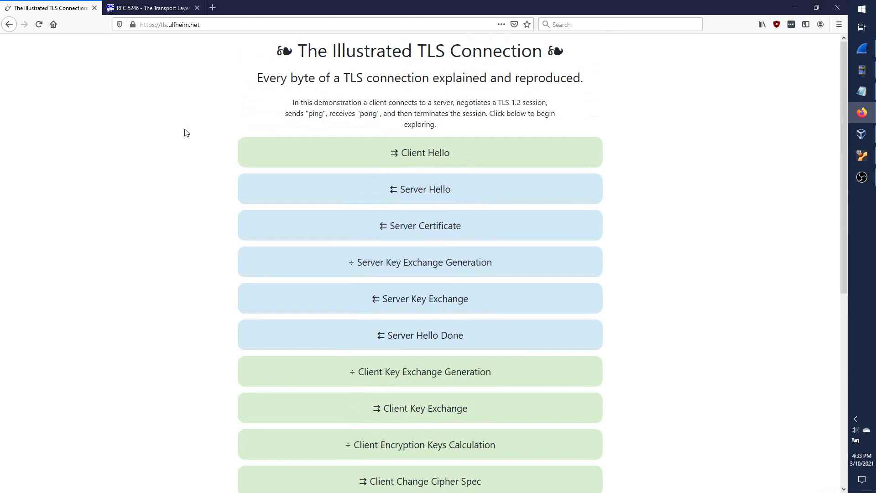
scroll(185, 133, "down", 7)
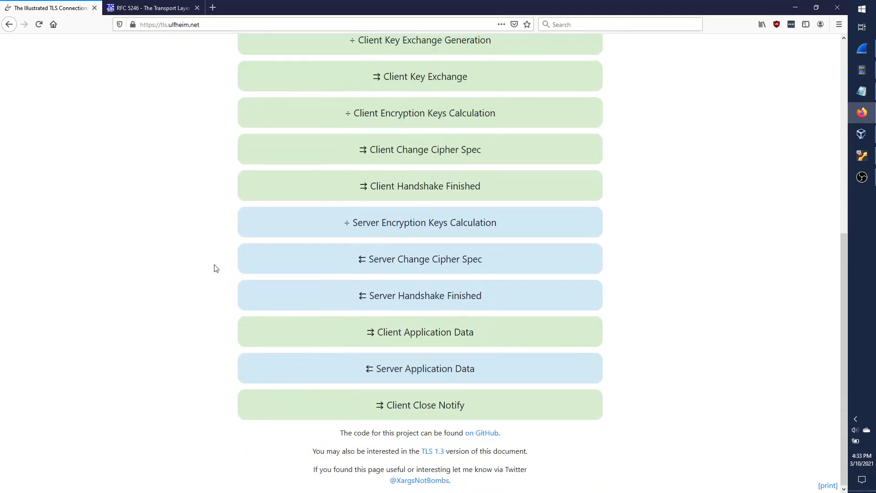
scroll(216, 269, "up", 7)
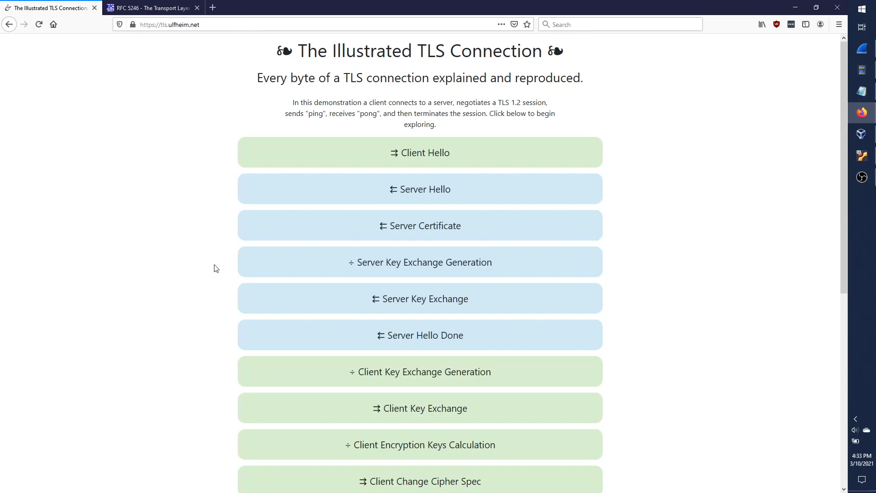
scroll(216, 268, "down", 7)
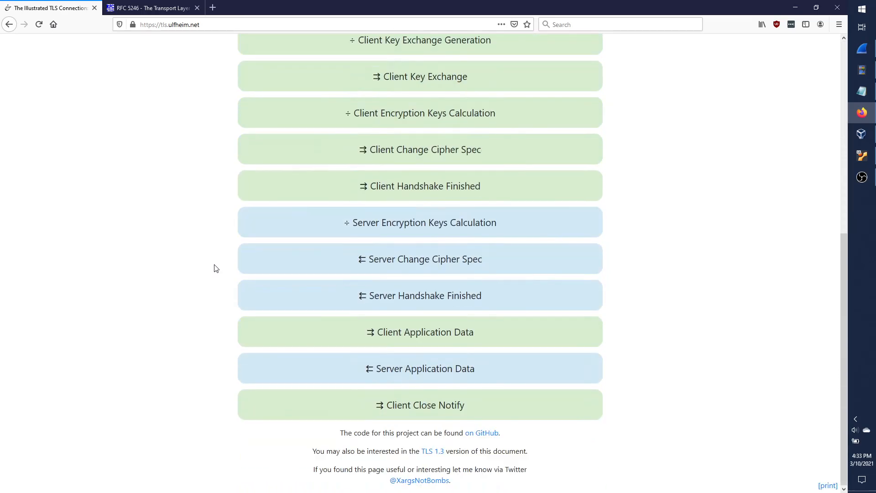
scroll(217, 268, "up", 7)
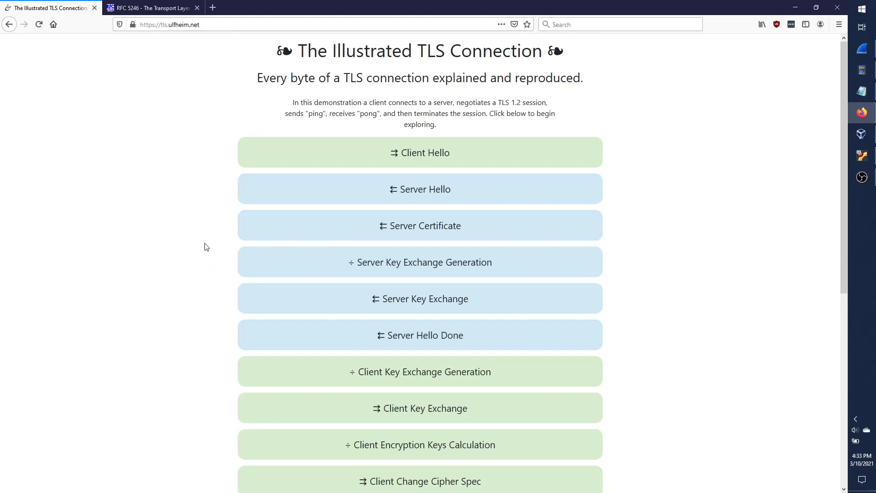
Expand and collapse Client Hello's bytes, then switch to the RFC 5246 tab.
left_click(284, 164)
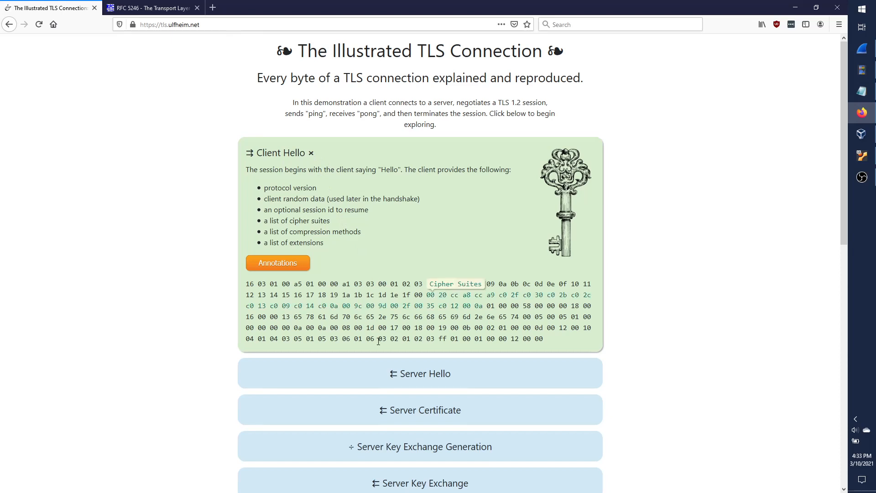
left_click(312, 154)
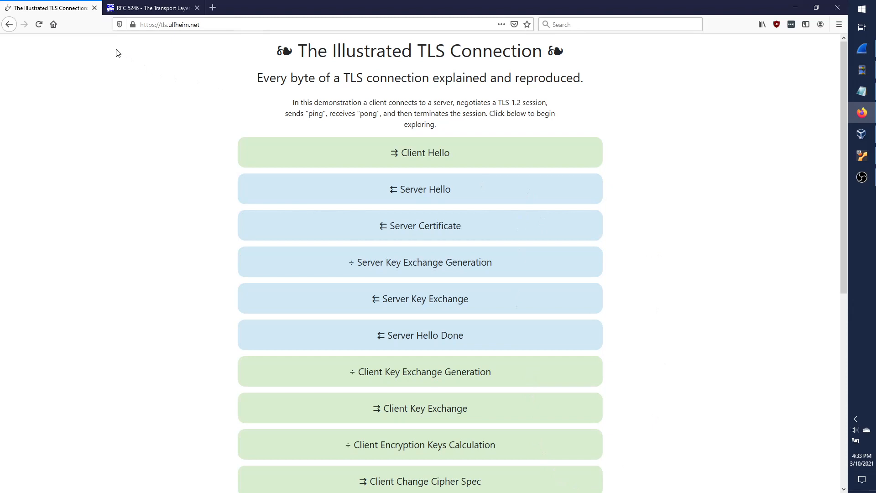
key("ctrl+Tab")
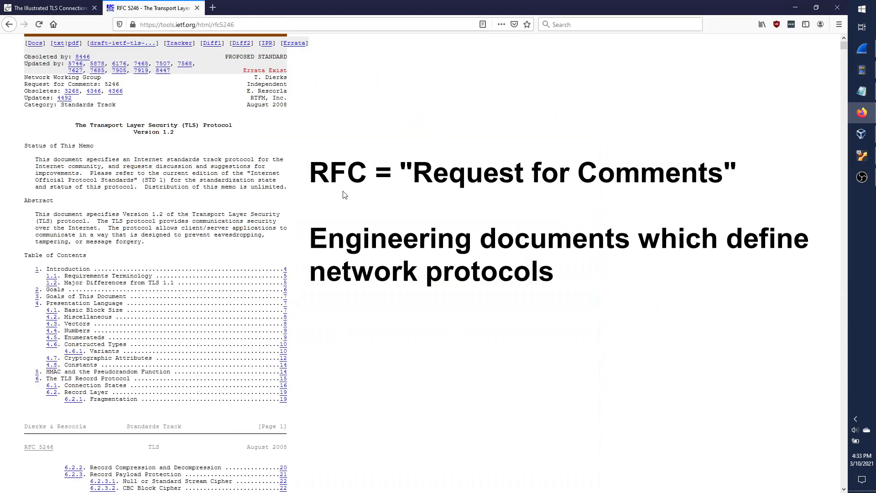
triple_click(172, 134)
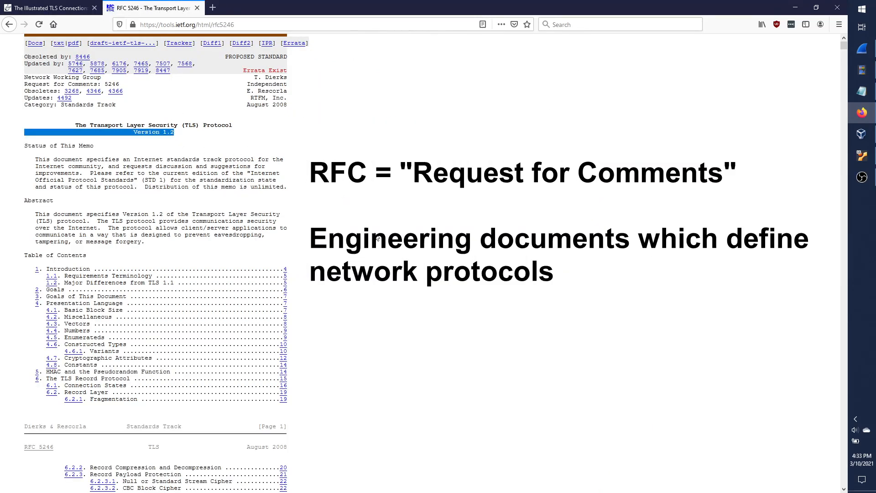
left_click(375, 235)
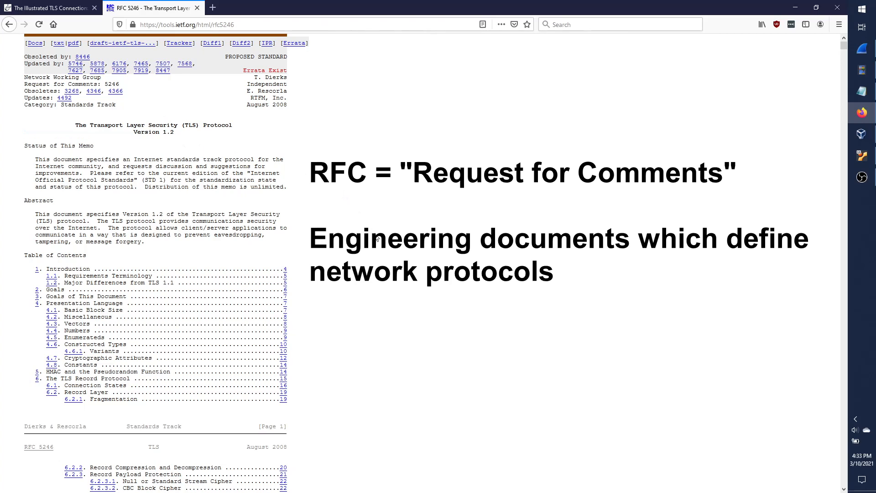
scroll(377, 239, "down", 5)
scroll(377, 238, "up", 5)
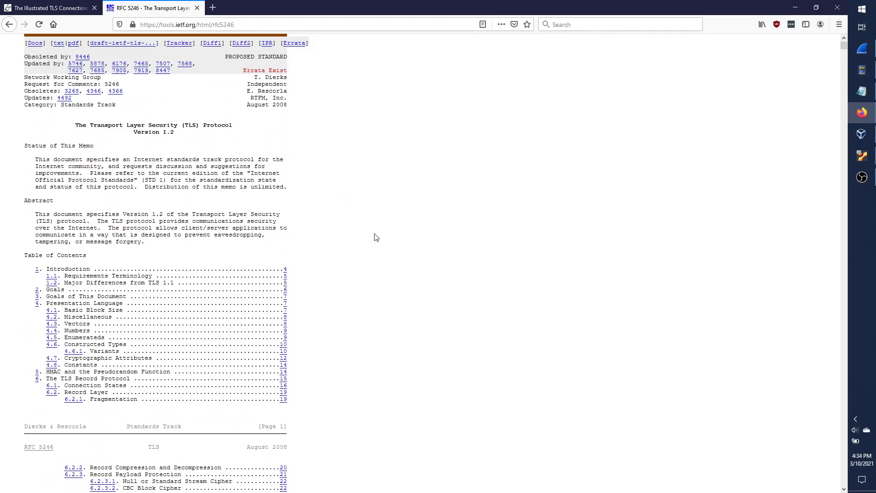
scroll(375, 237, "down", 12)
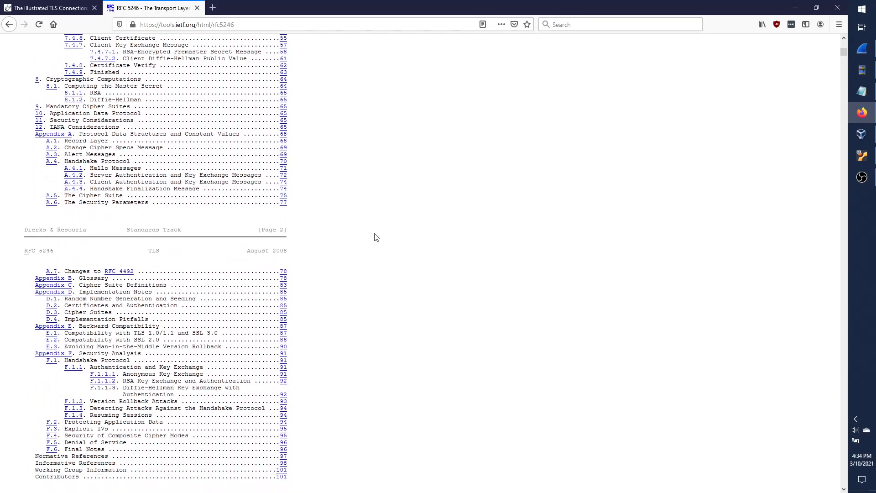
scroll(376, 237, "down", 10)
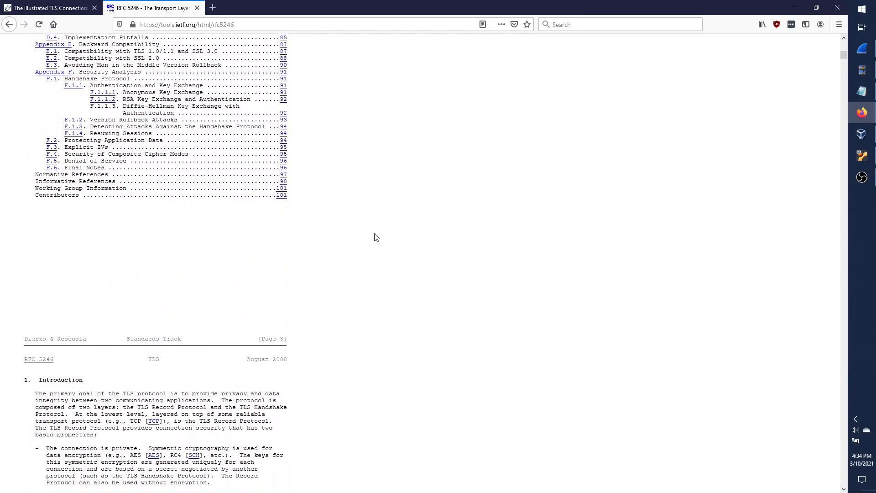
scroll(376, 237, "down", 5)
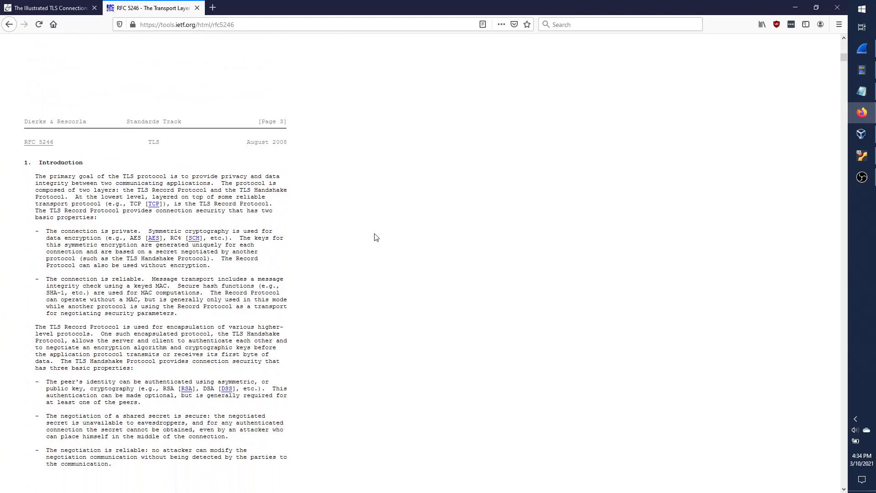
scroll(375, 237, "down", 18)
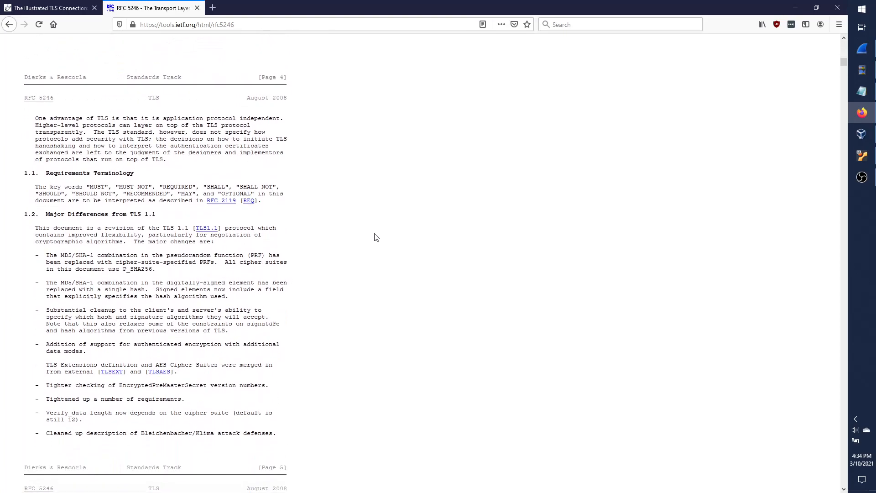
scroll(376, 236, "down", 1)
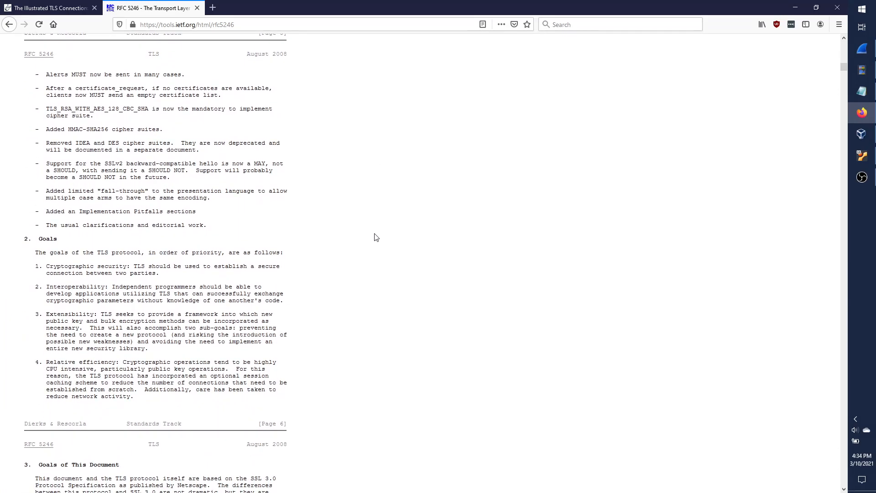
scroll(376, 237, "down", 20)
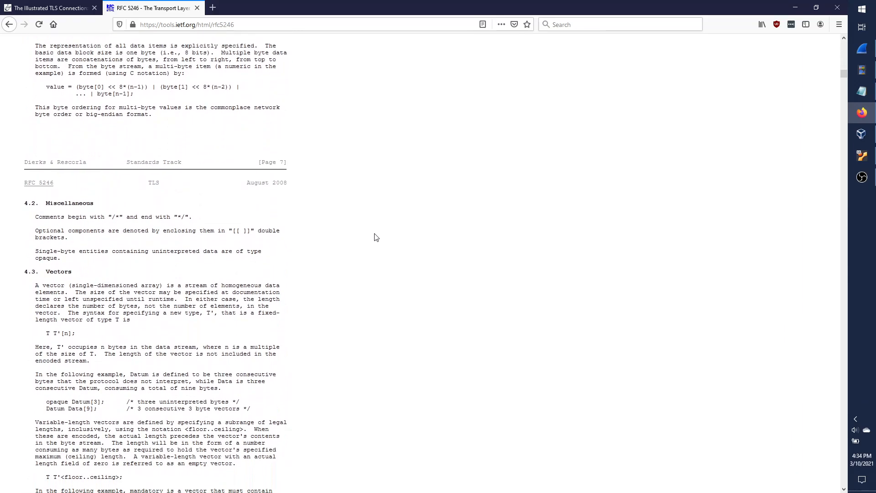
scroll(376, 237, "down", 9)
scroll(374, 237, "up", 20)
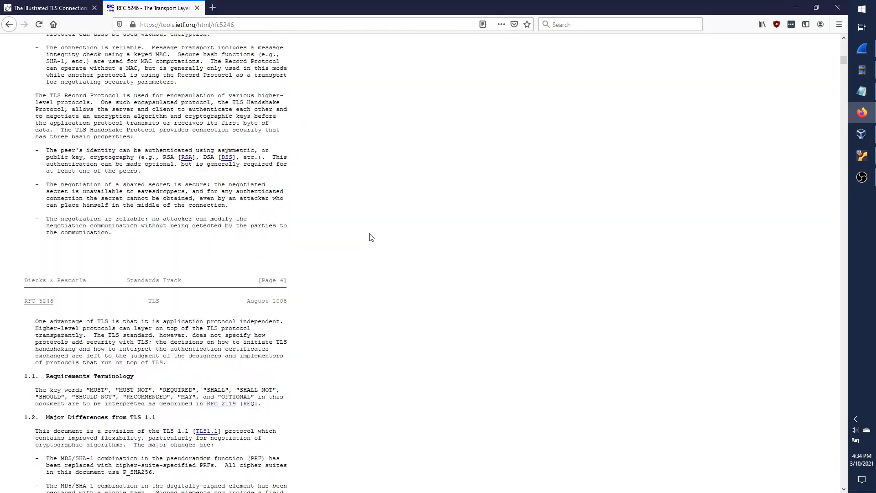
scroll(370, 237, "up", 19)
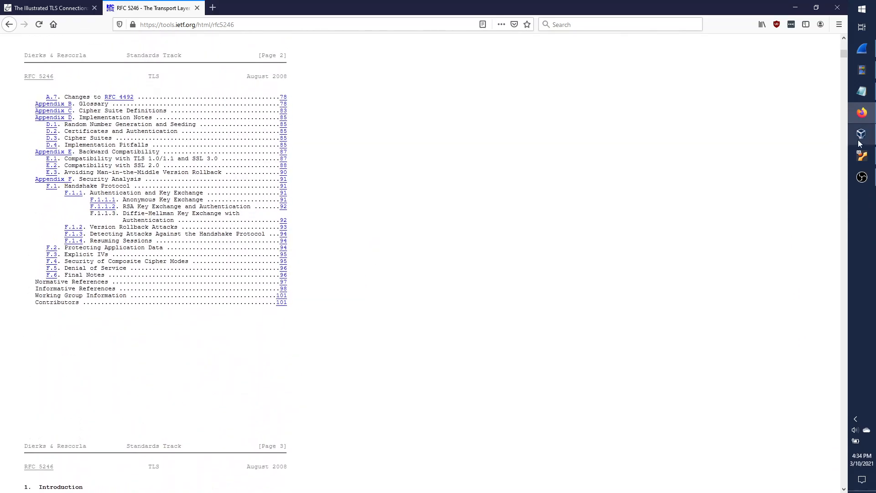
Bring up the Lubuntu virtual machine window from behind Wireshark.
left_click(861, 48)
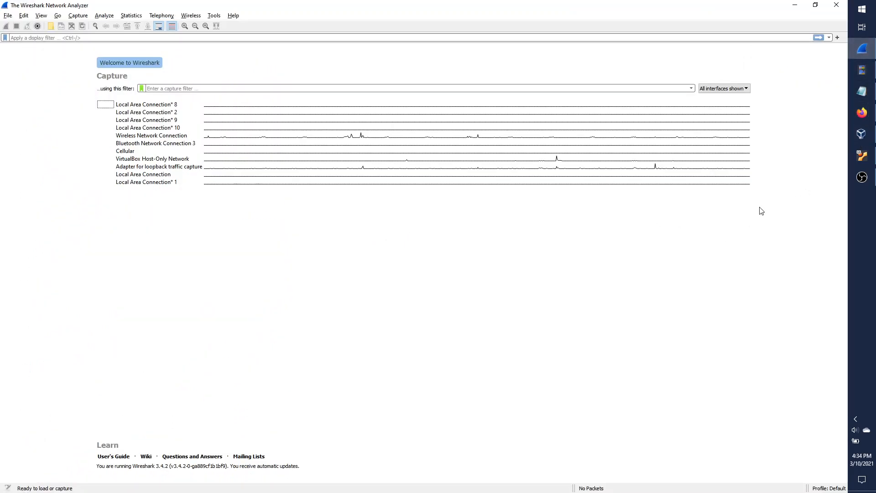
mouse_move(862, 164)
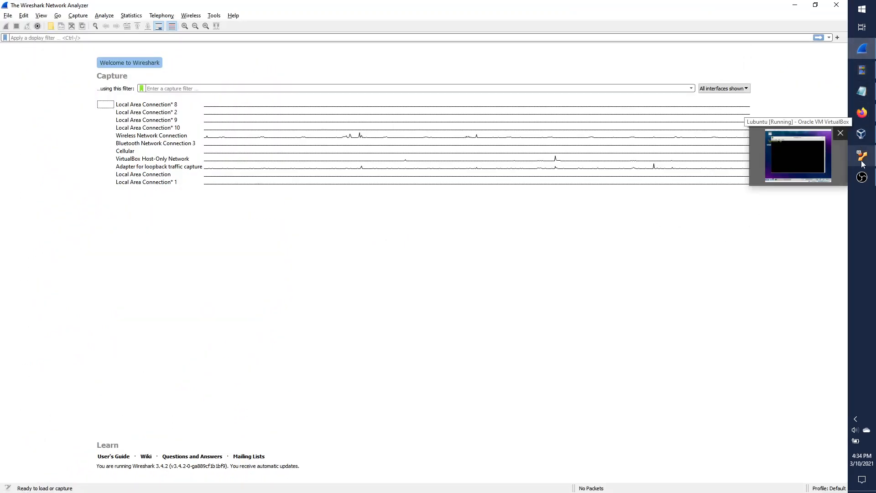
left_click(802, 157)
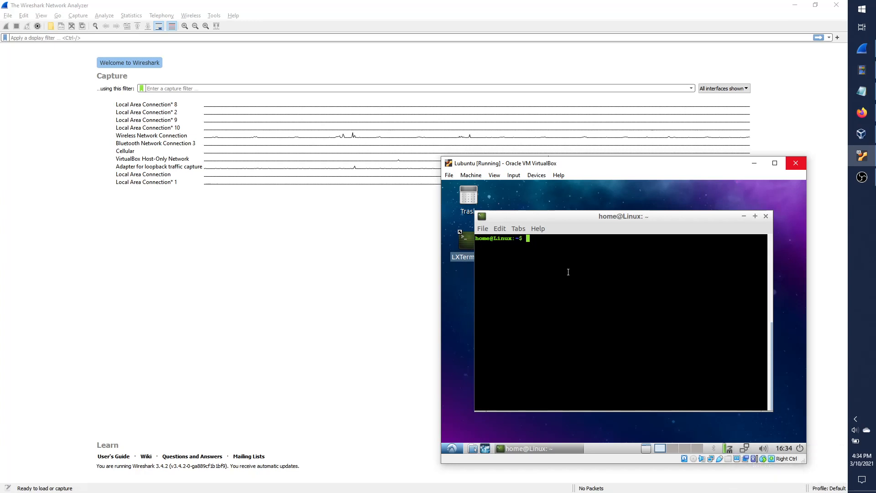
Run nslookup magicball.net in the terminal to get its IPv4 and IPv6 addresses.
type("curl")
key("BackSpace")
key("BackSpace")
key("BackSpace")
key("BackSpace")
key("BackSpace")
type("nslookup magi")
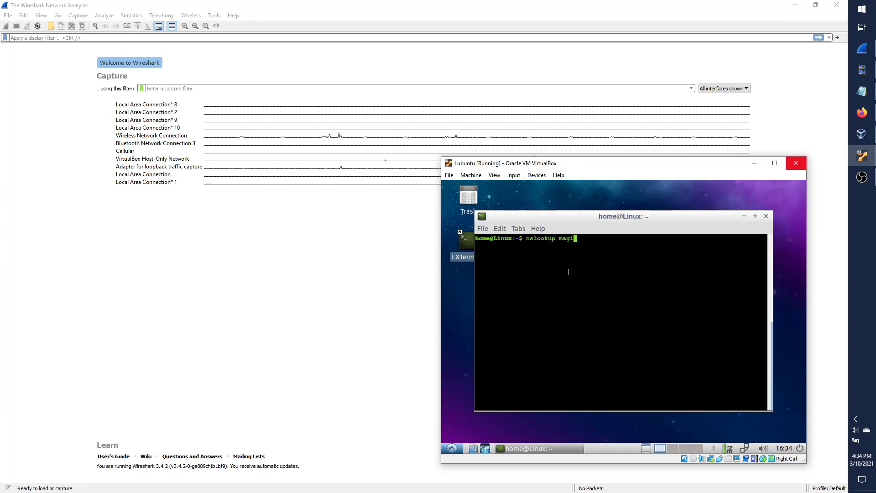
type("cball.net")
key("Return")
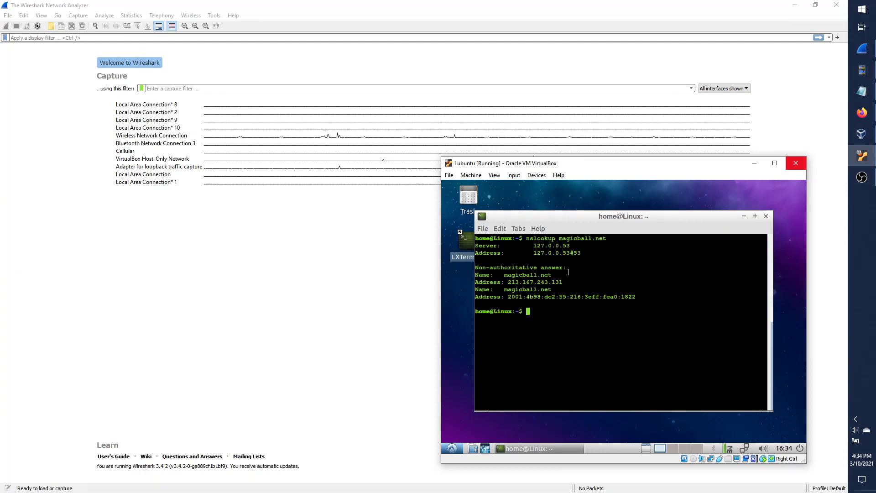
key("Return")
key("Return")
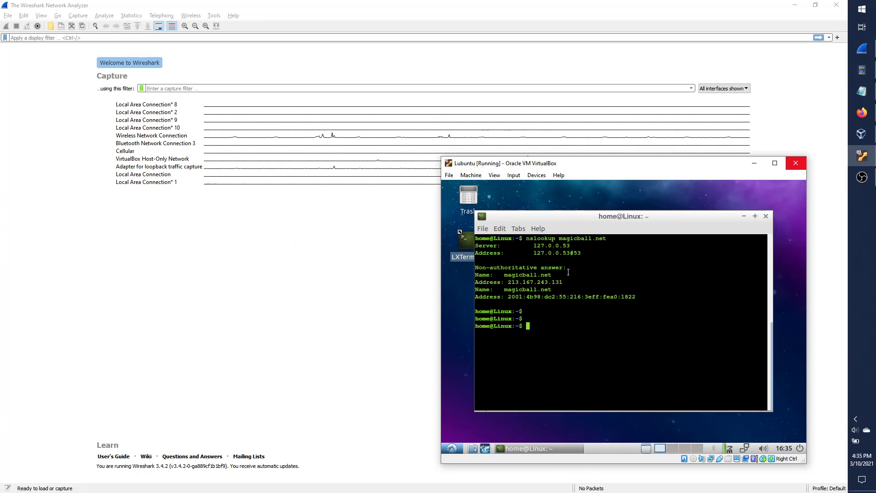
key("Return")
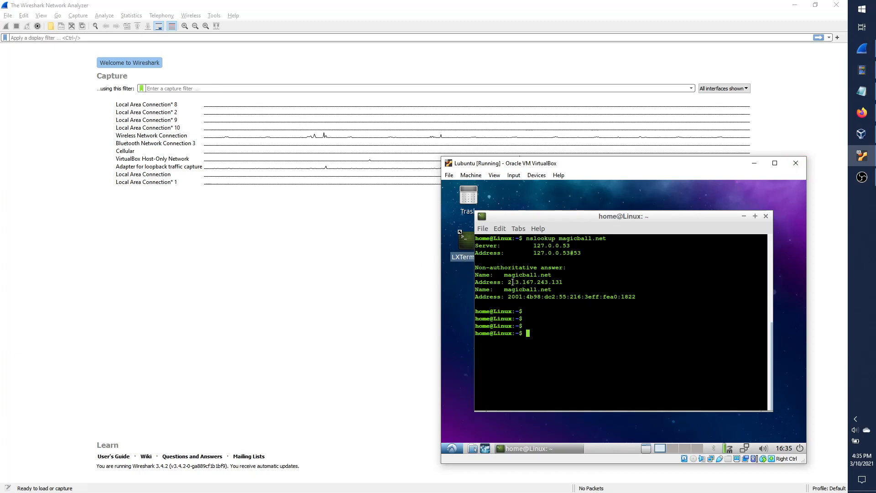
Type the capture filter host 213.167.243.131, checking the address against the terminal.
left_click(199, 88)
type("ho")
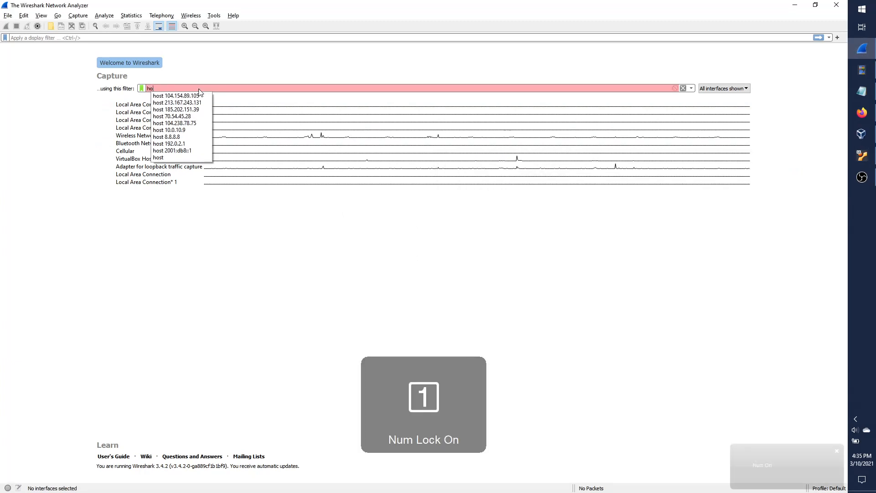
type("st 213.")
key("alt+Tab")
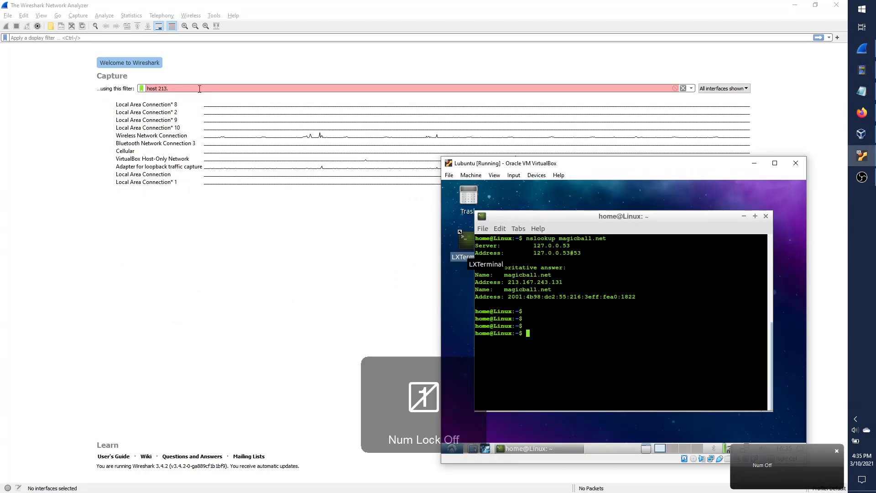
left_click(200, 89)
key("Num_Lock")
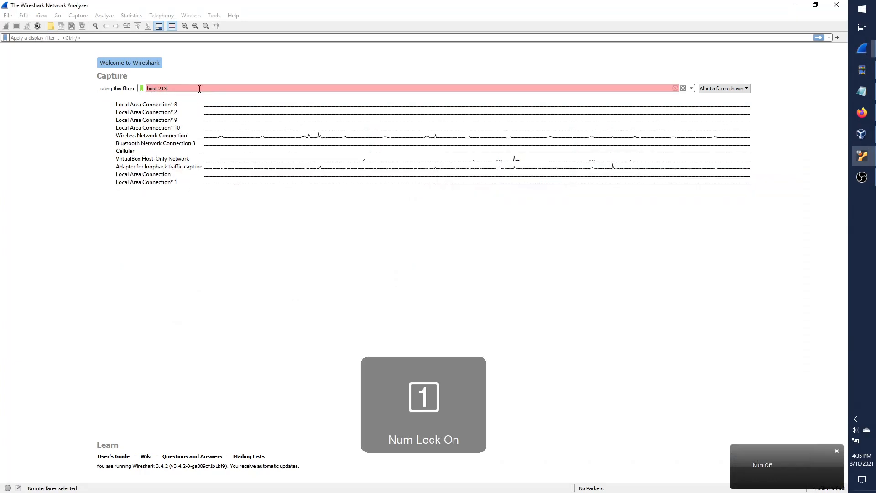
type("167.")
key("alt+Tab")
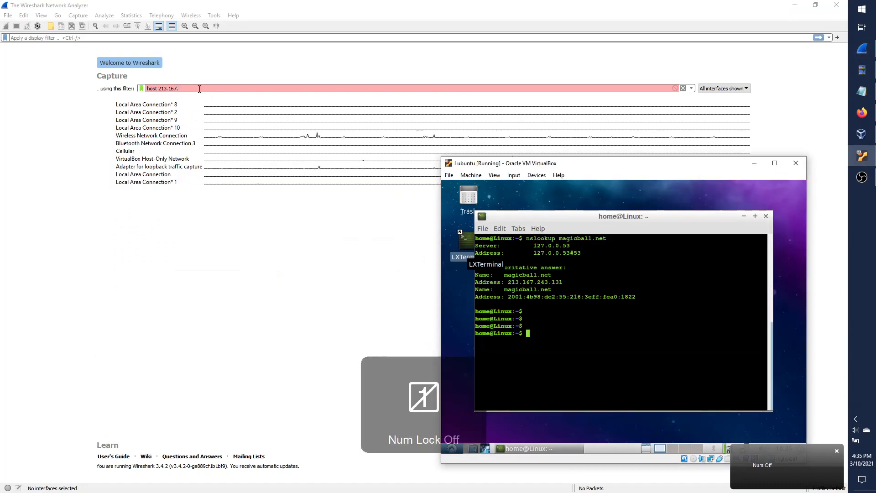
left_click(200, 89)
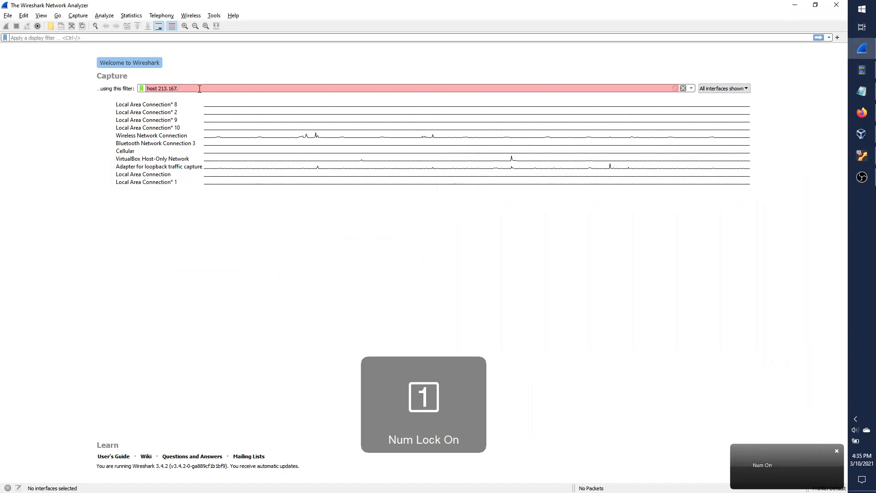
type("243.131")
key("alt+Tab")
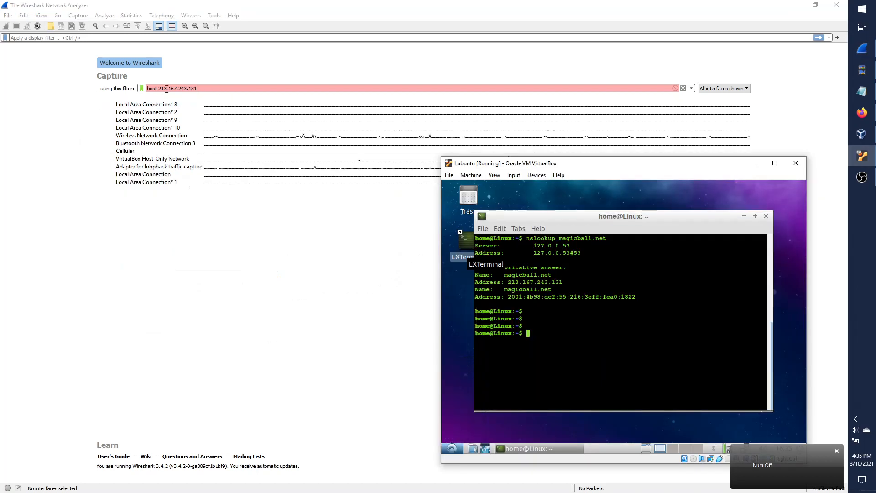
key("alt+Tab")
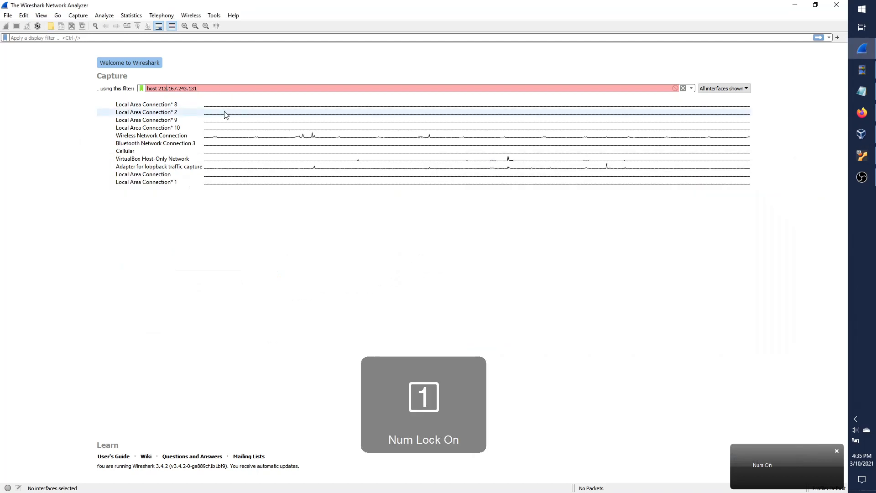
Select the Wireless Network Connection interface and re-enter the host address in the capture filter.
left_click(166, 137)
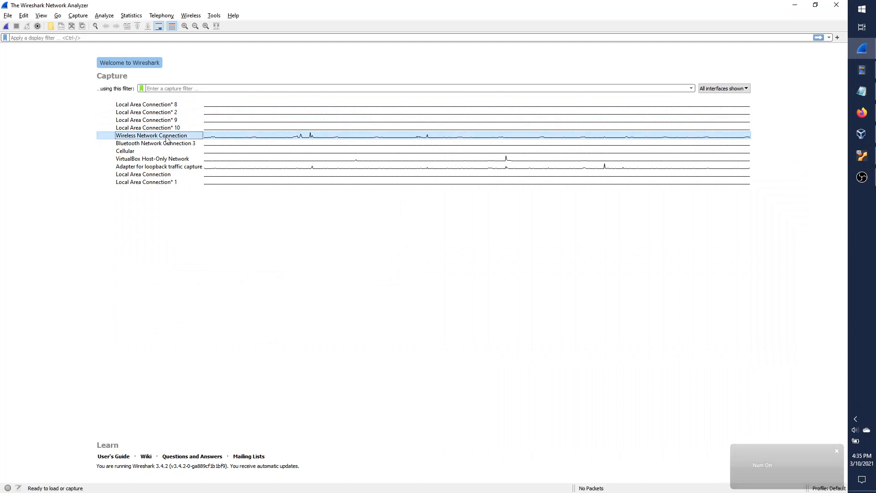
left_click(196, 87)
type("host")
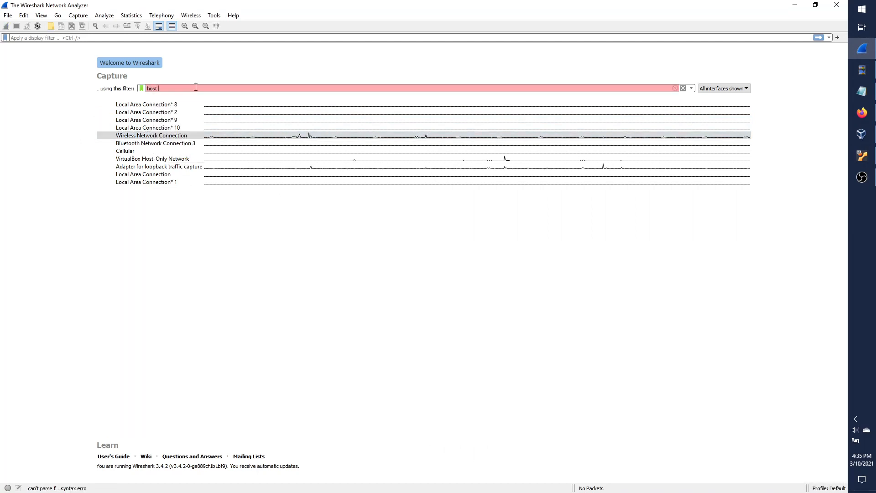
key("alt+Tab")
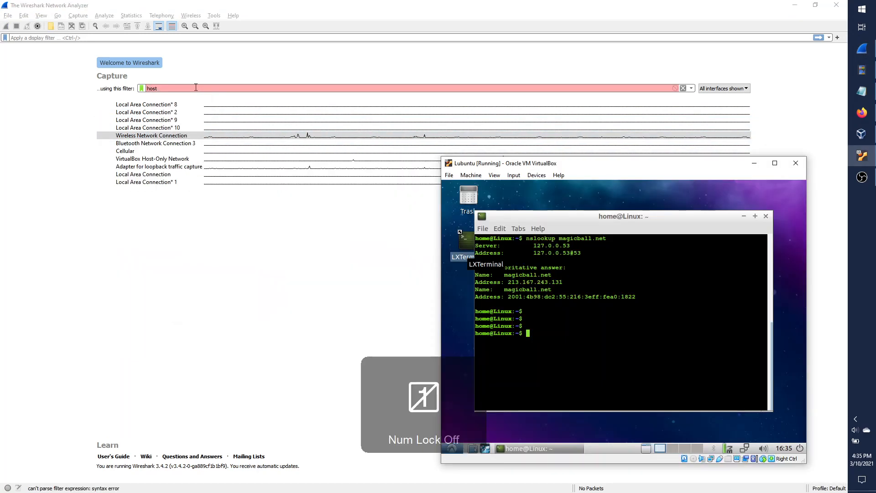
key("alt+Tab")
key("Num_Lock")
type("104.154.89.105")
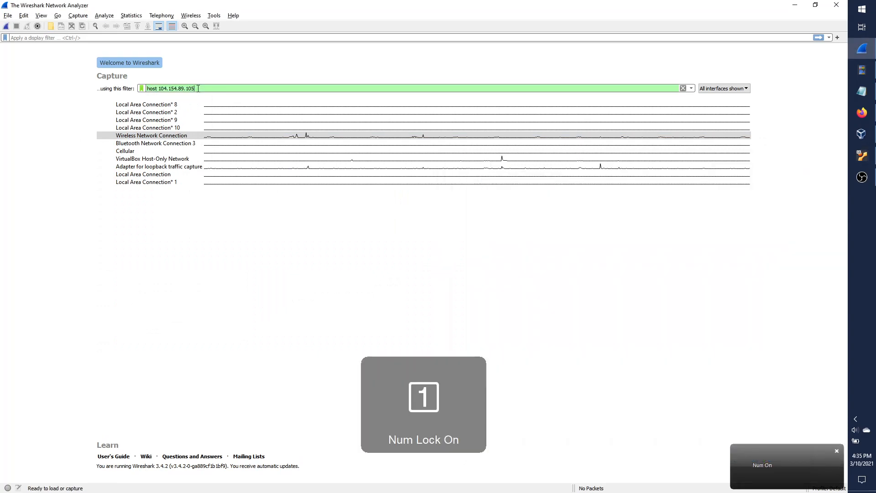
key("BackSpace")
key("BackSpace")
key("BackSpace")
key("BackSpace")
key("BackSpace")
key("BackSpace")
key("BackSpace")
key("BackSpace")
key("BackSpace")
key("BackSpace")
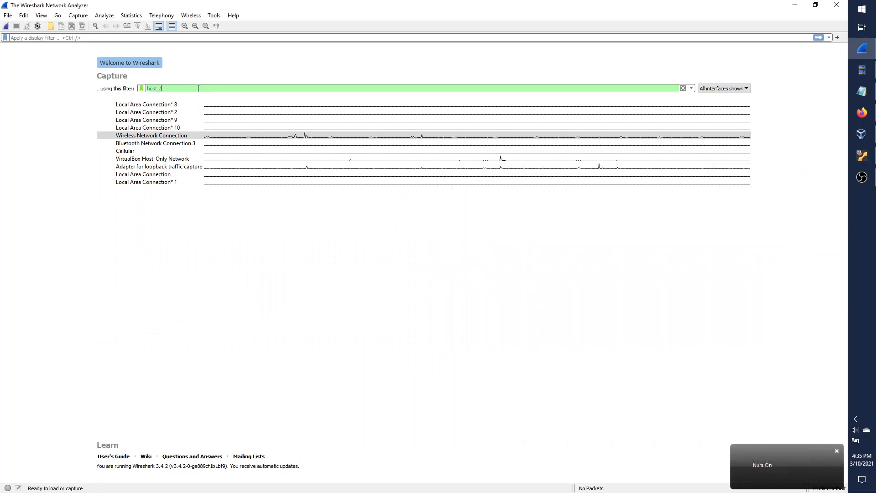
type("85.202.151.39")
type("13.167.243.131")
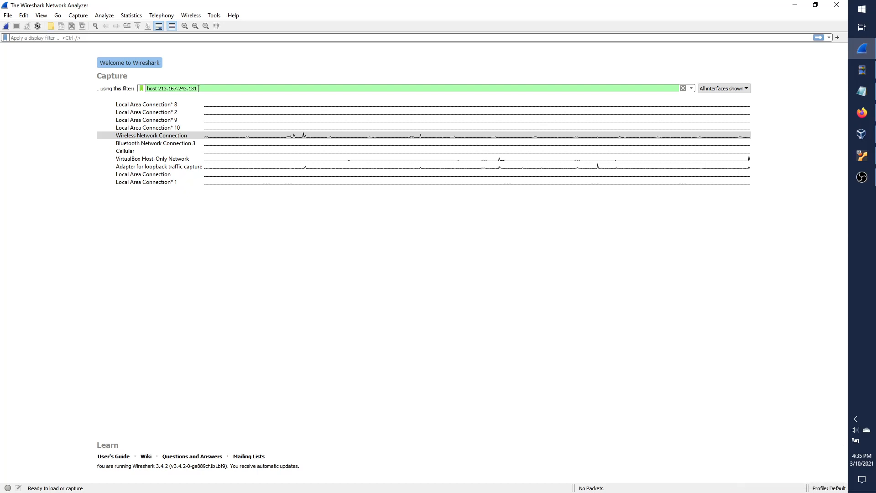
Start capturing on Wireless Network Connection and enlarge the packet list pane.
double_click(202, 135)
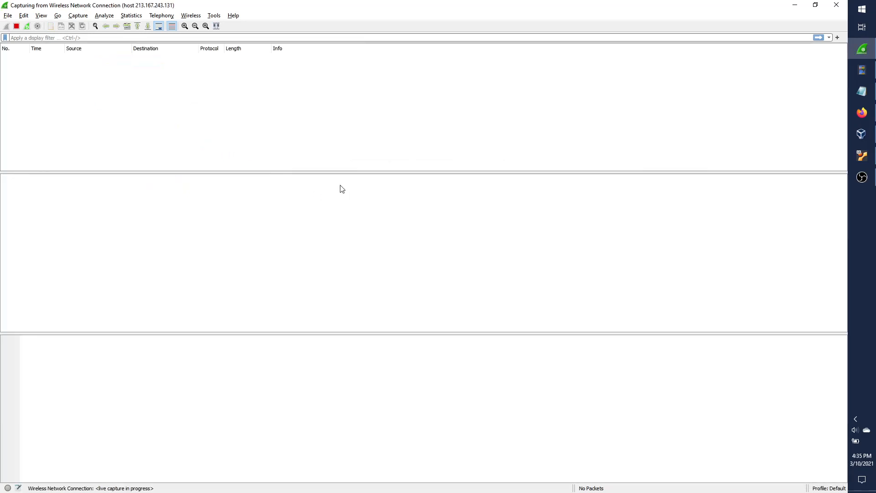
left_click_drag(354, 173, 354, 272)
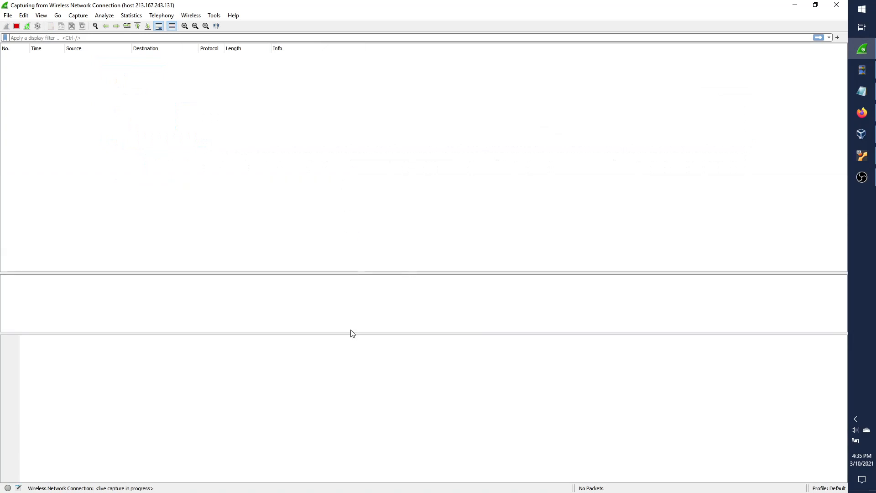
left_click_drag(352, 333, 358, 401)
key("alt+Tab")
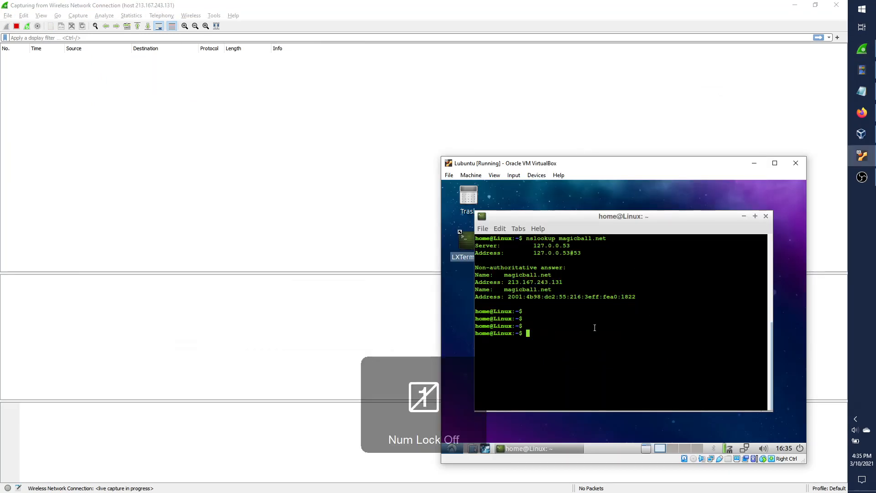
type("http")
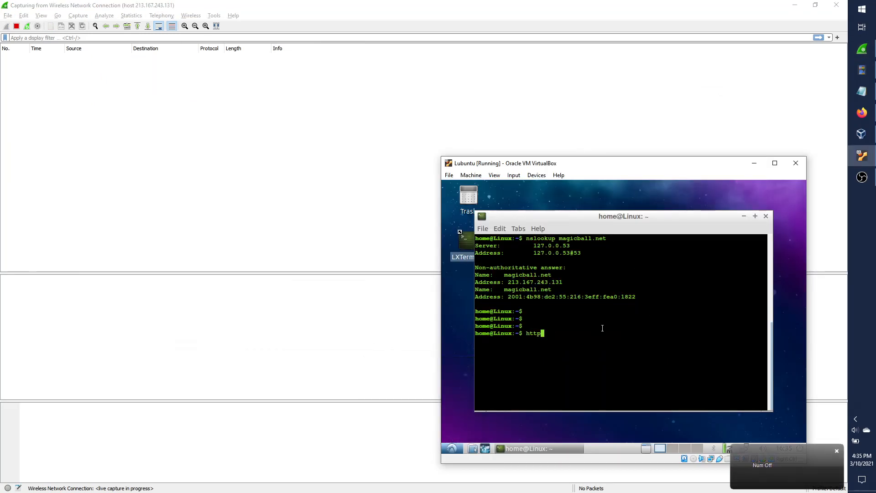
key("BackSpace")
key("BackSpace")
key("BackSpace")
key("BackSpace")
type("curl https://www.magi")
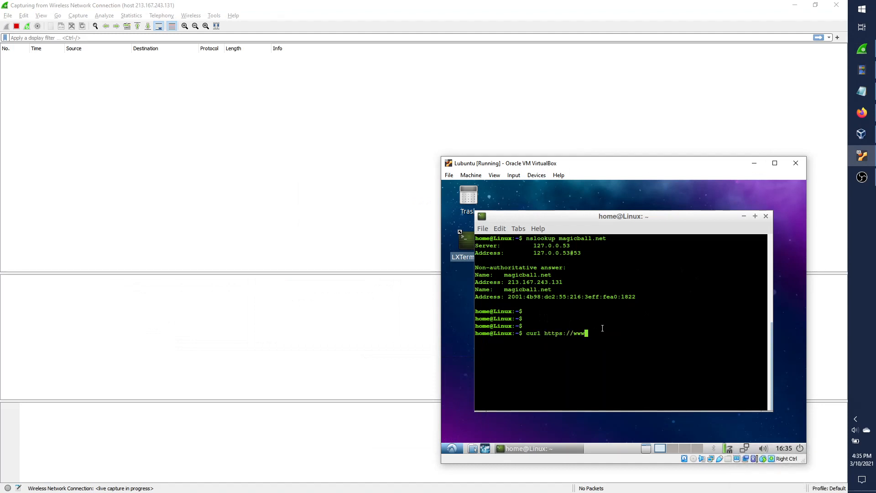
type("cball.net")
key("Return")
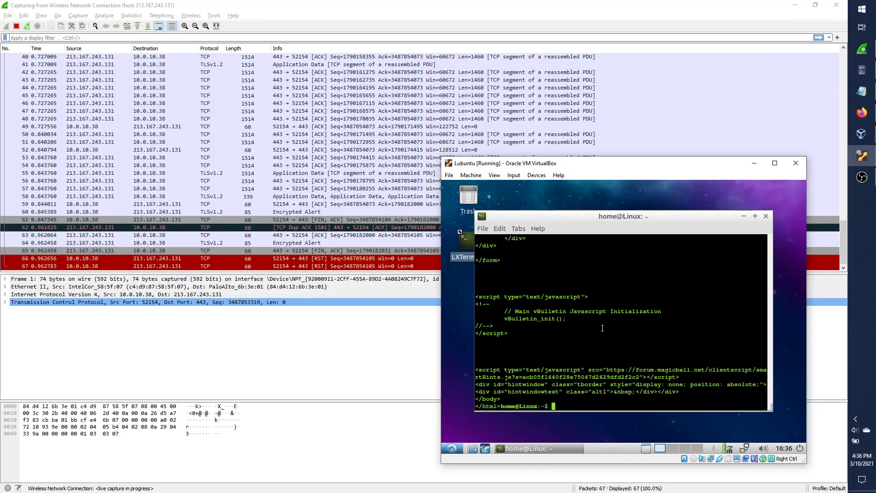
Scroll back through the returned HTML, then select packet 55 in Wireshark.
scroll(570, 326, "up", 15)
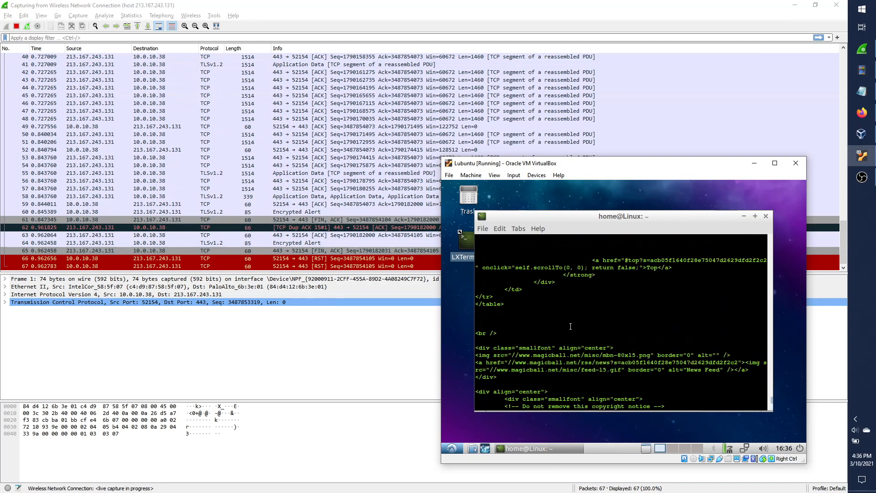
scroll(570, 326, "up", 10)
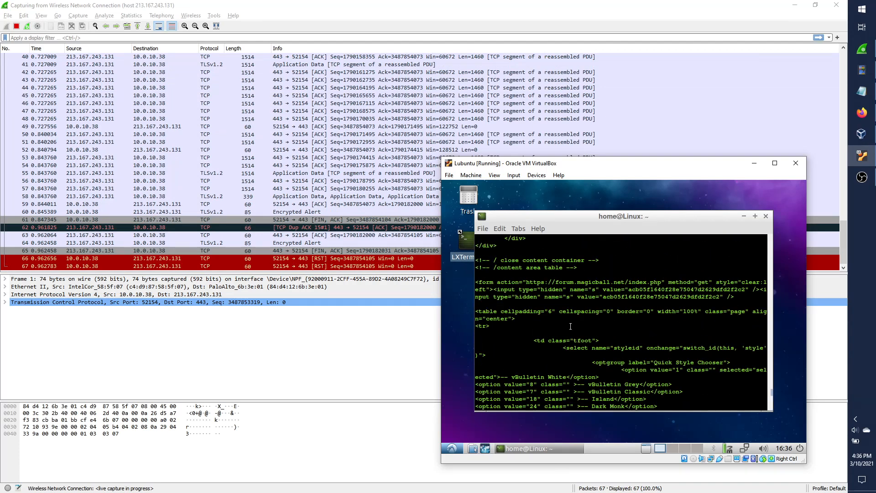
scroll(587, 359, "up", 10)
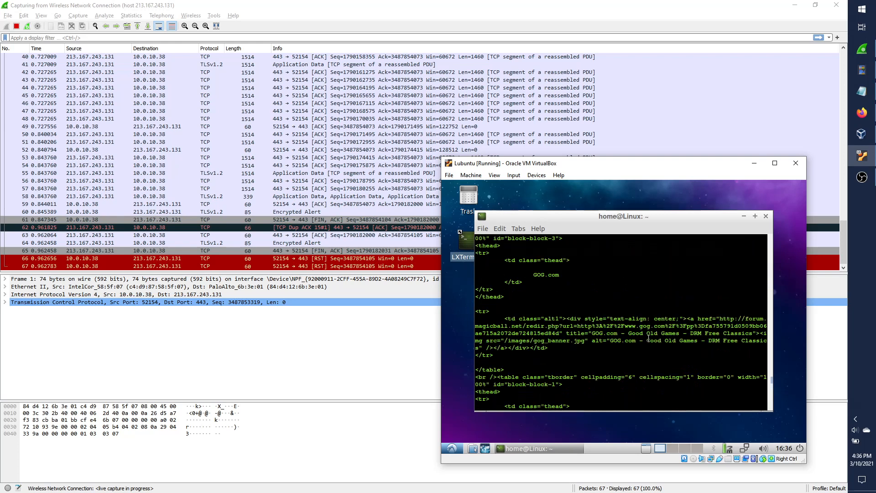
scroll(622, 356, "up", 5)
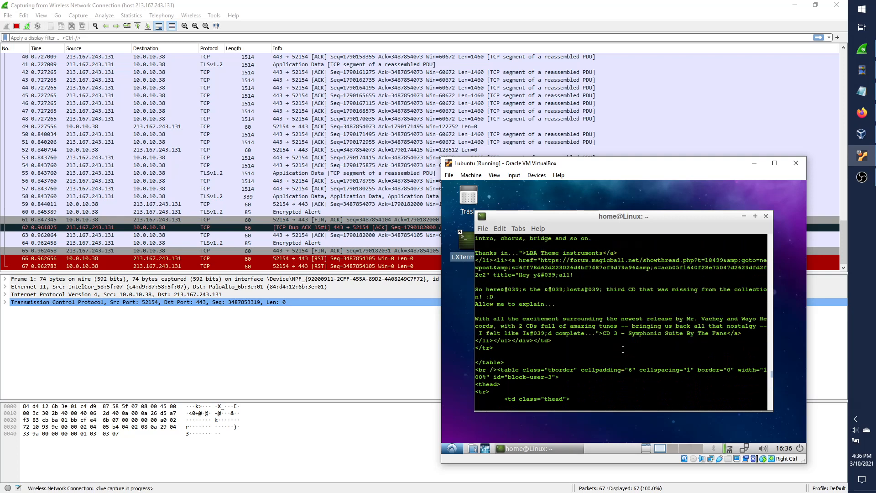
scroll(623, 349, "up", 2)
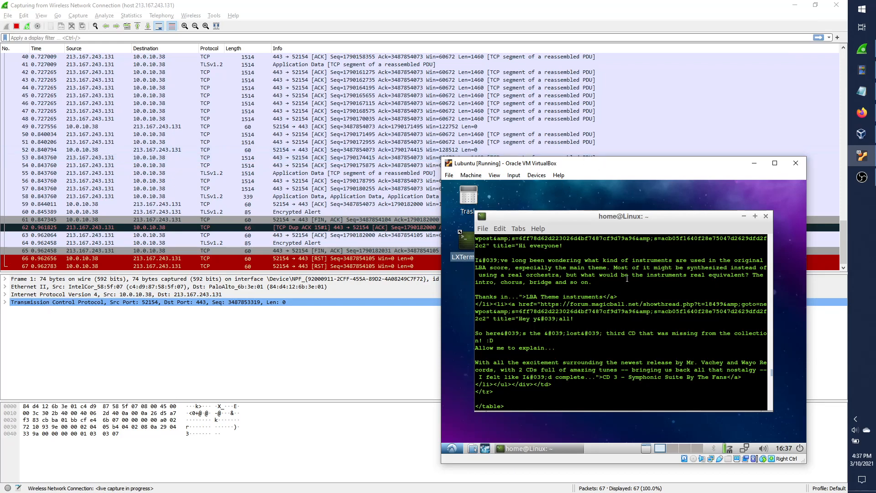
scroll(609, 349, "up", 6)
scroll(609, 348, "up", 7)
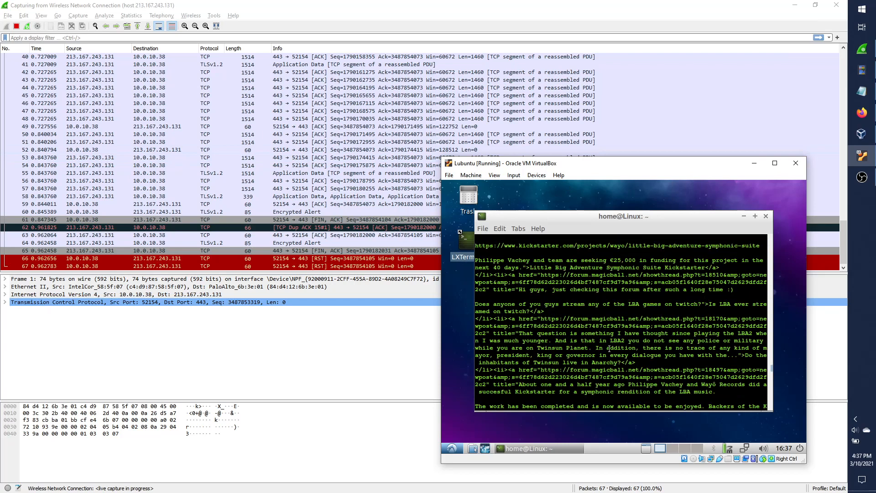
scroll(609, 349, "up", 15)
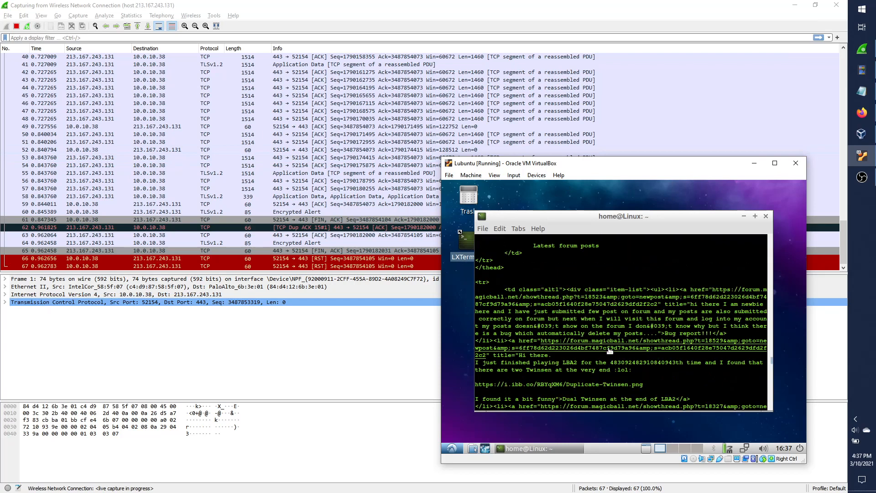
scroll(609, 348, "up", 8)
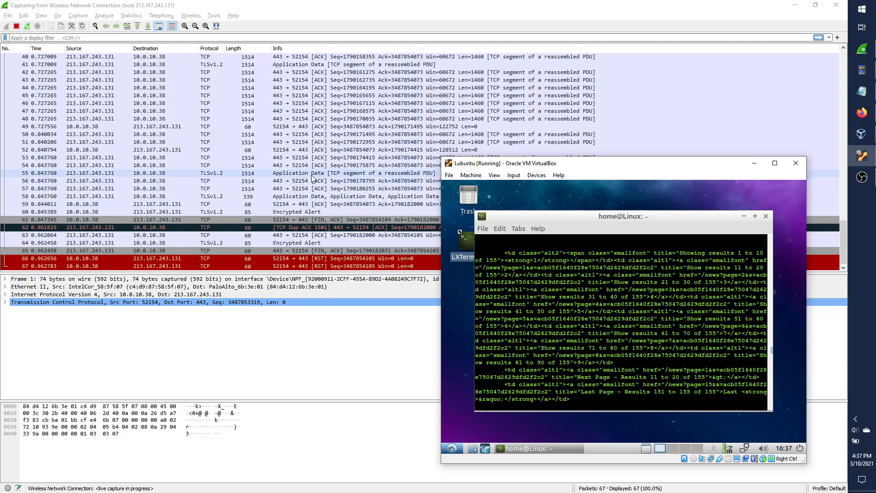
left_click(355, 172)
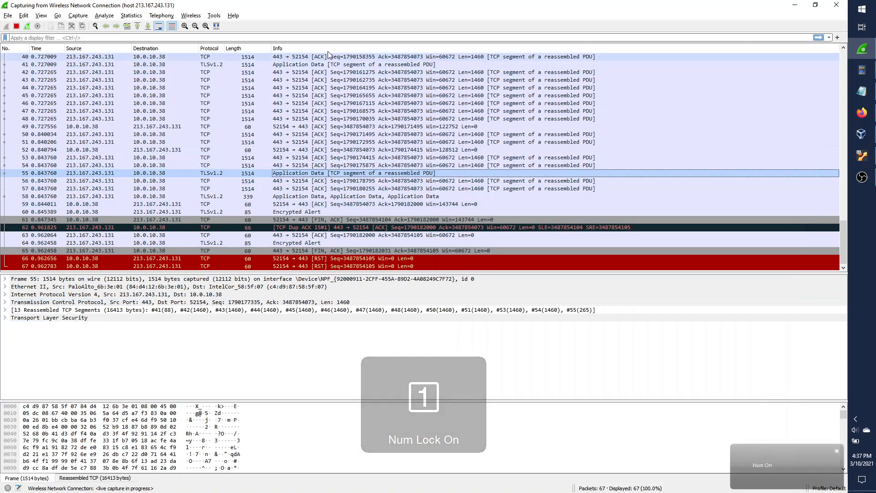
Step through the SYN, SYN-ACK and ACK packets to Client Hello packet 4, enlarging the details pane.
scroll(305, 214, "up", 13)
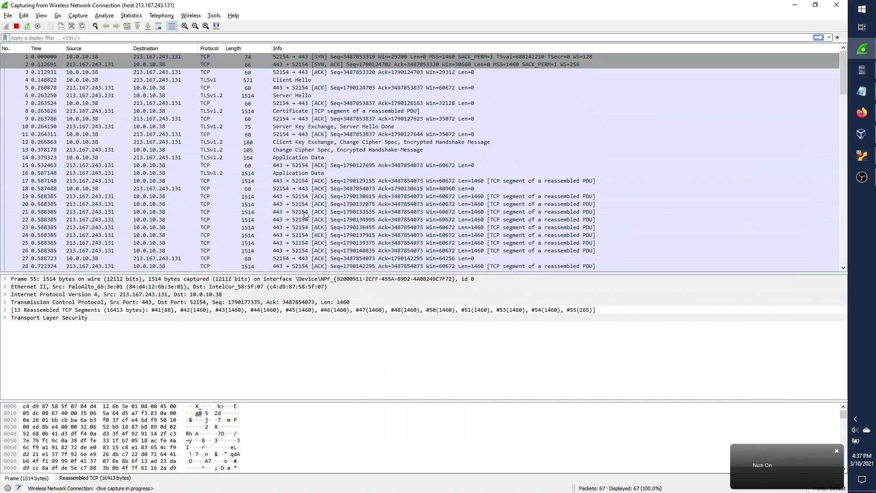
left_click(323, 56)
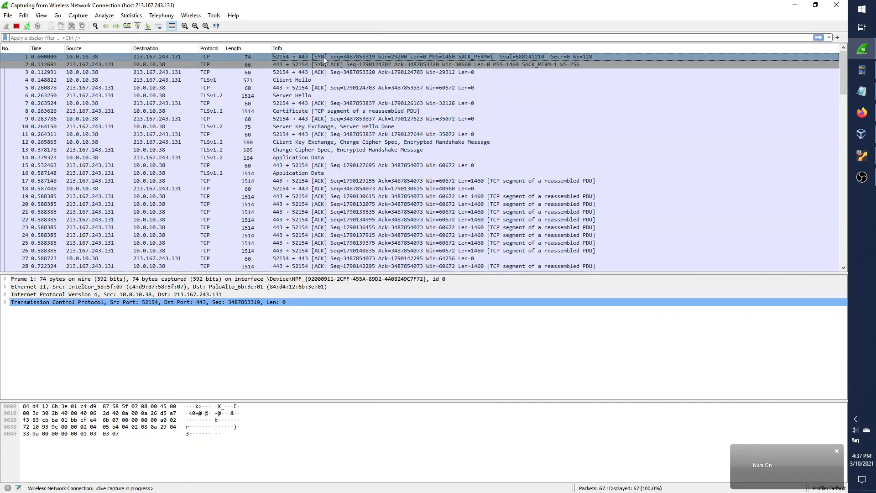
left_click(325, 69)
left_click(345, 80)
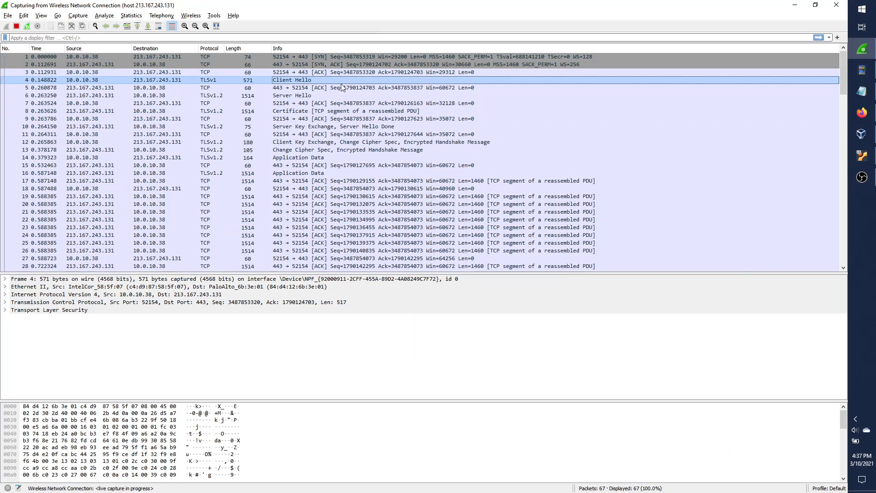
left_click(368, 57)
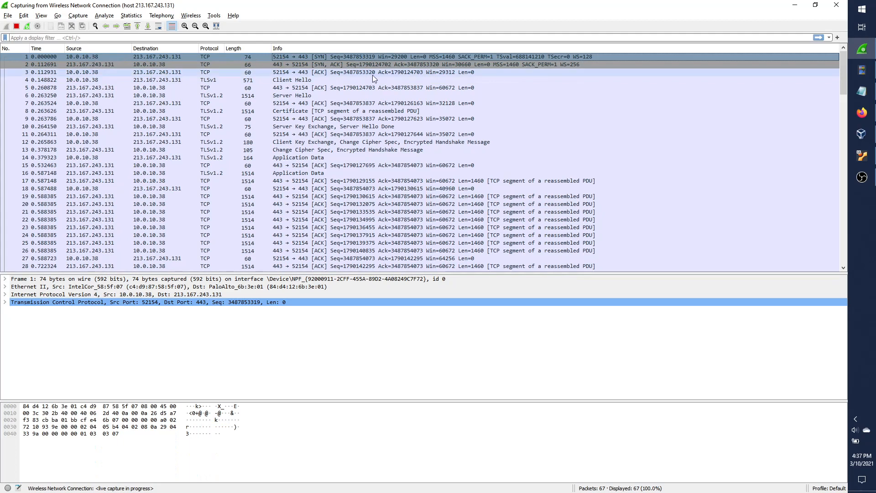
left_click(344, 64)
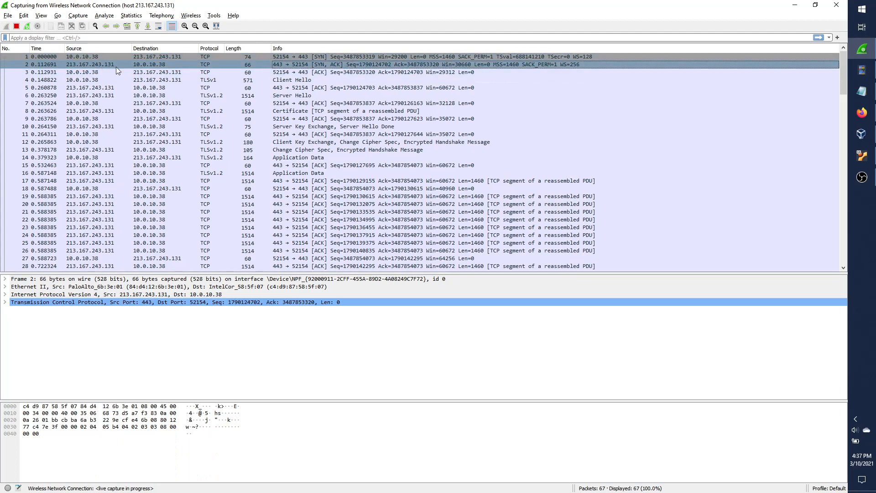
left_click(329, 73)
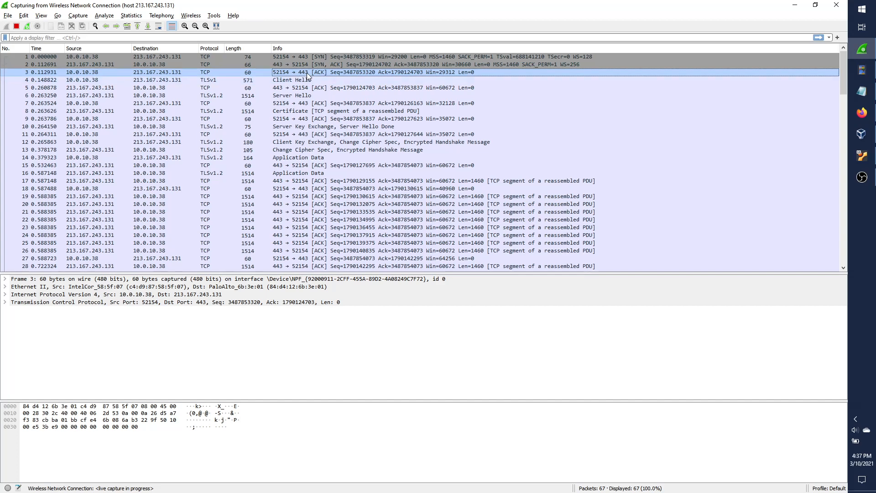
left_click(323, 80)
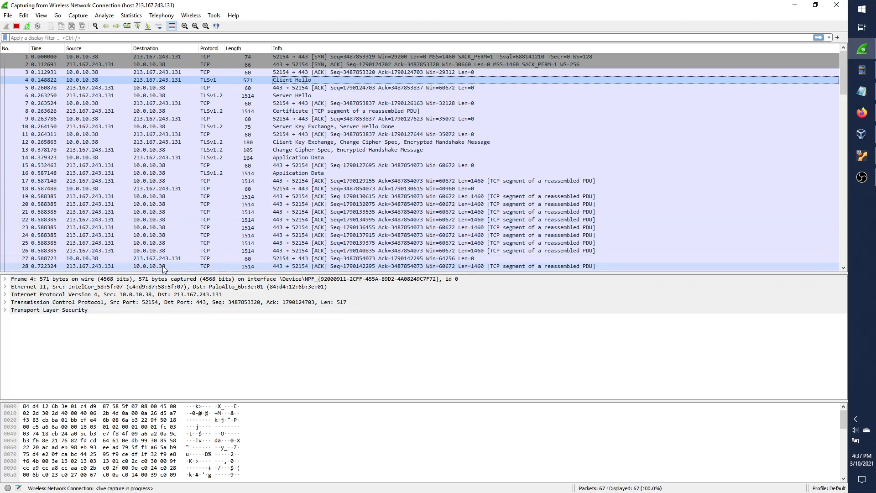
left_click_drag(186, 273, 186, 225)
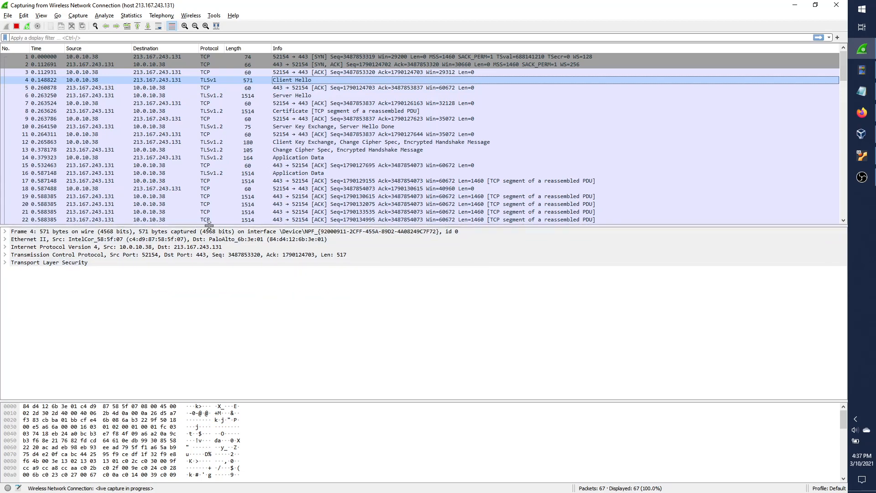
Expand Transport Layer Security, the TLSv1.2 Record Layer and the Client Hello handshake.
left_click(5, 262)
left_click(15, 271)
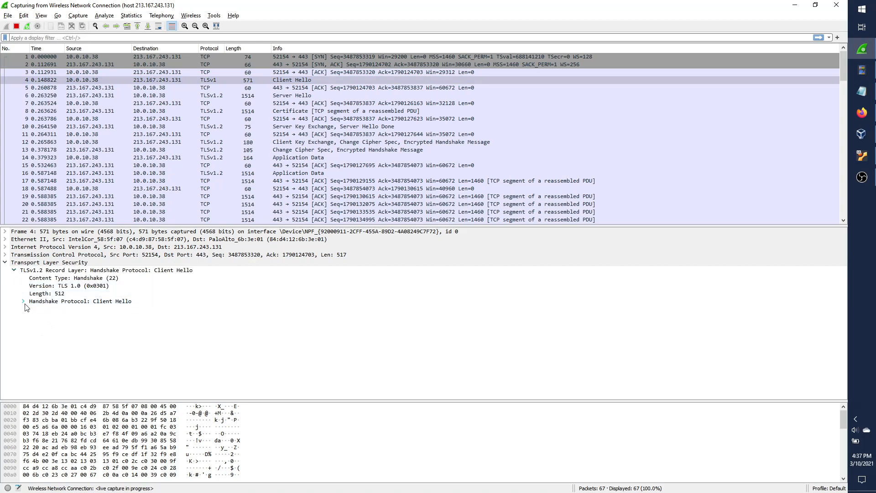
left_click(24, 301)
scroll(174, 334, "down", 4)
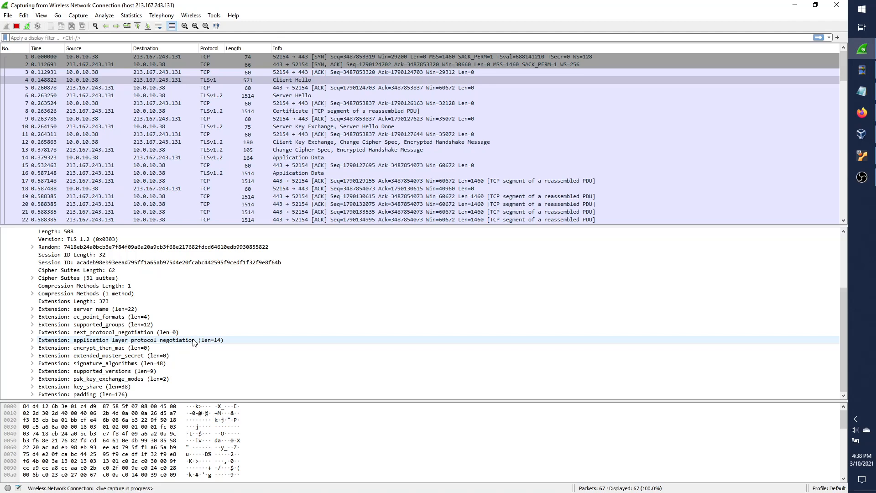
scroll(183, 328, "up", 4)
left_click(263, 80)
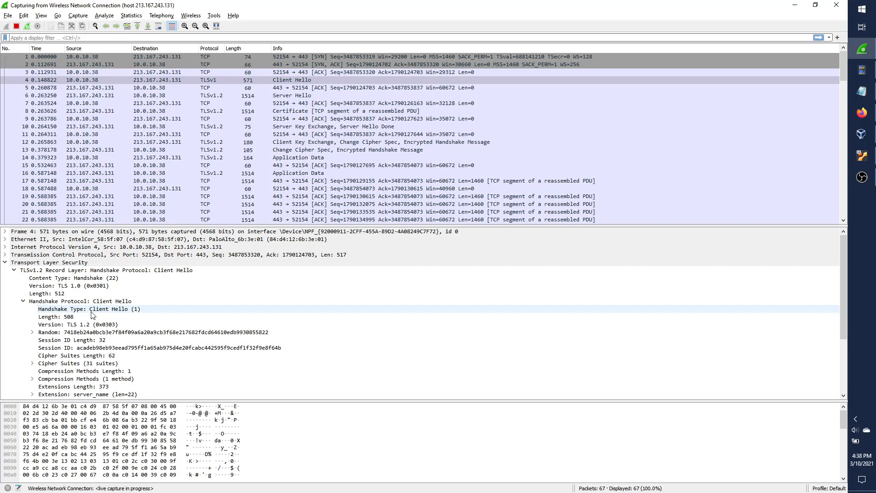
scroll(96, 319, "down", 4)
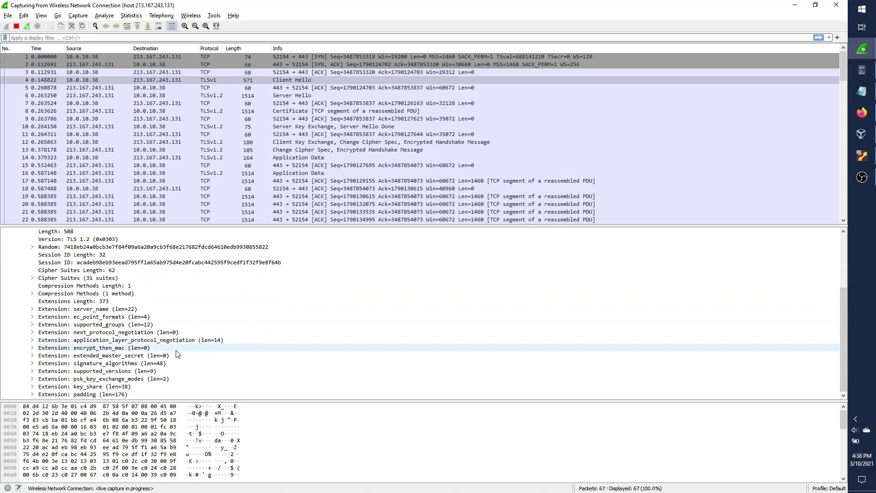
scroll(177, 354, "up", 2)
Inspect the Client Hello's Version, Random and Session ID, then list its 31 cipher suites.
left_click(111, 293)
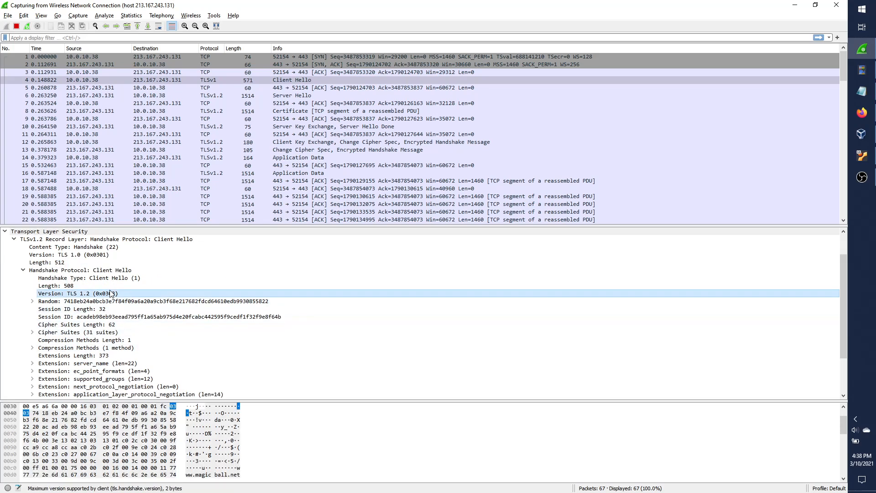
scroll(155, 314, "down", 3)
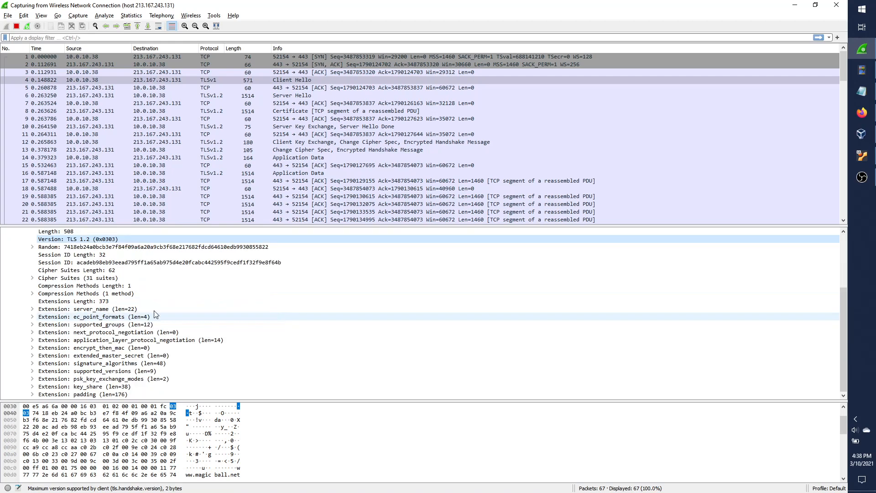
left_click(160, 247)
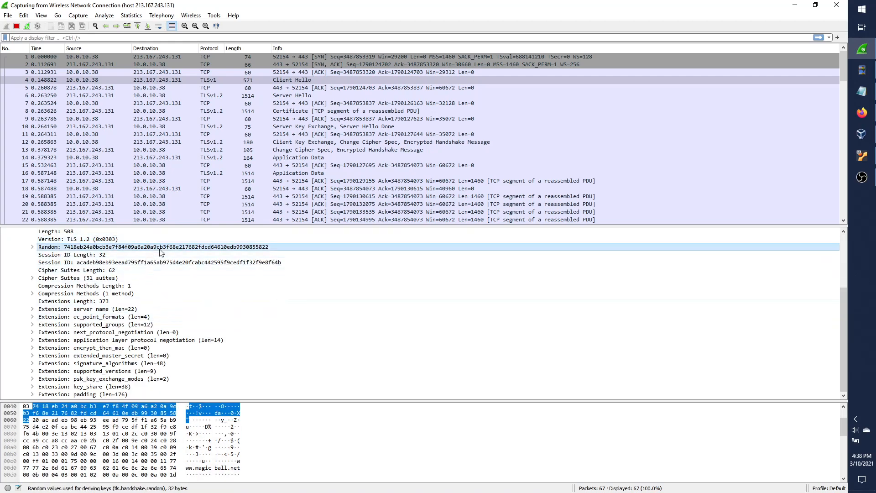
left_click(174, 263)
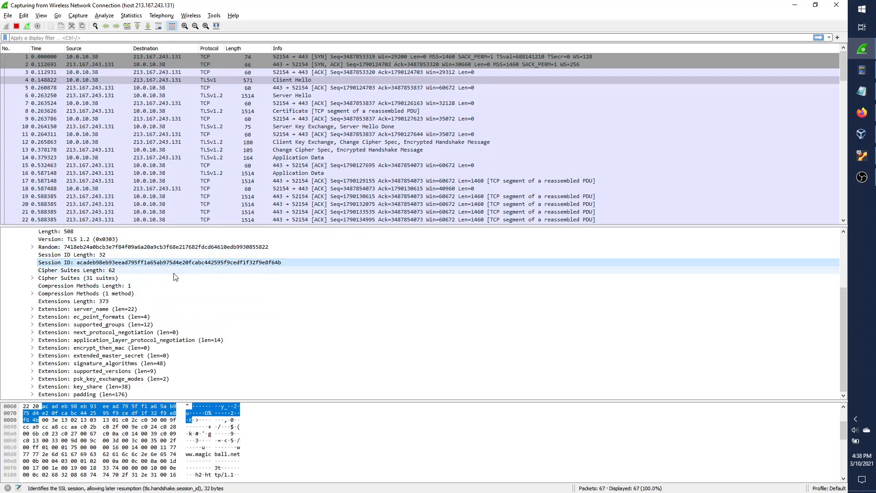
left_click(84, 279)
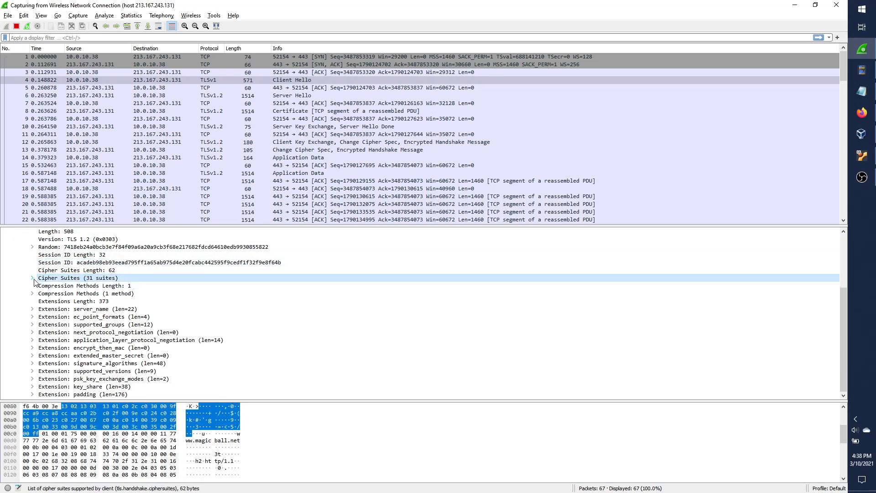
left_click(33, 278)
Re-check the Client Hello's TLS 1.2 version field.
scroll(223, 340, "down", 2)
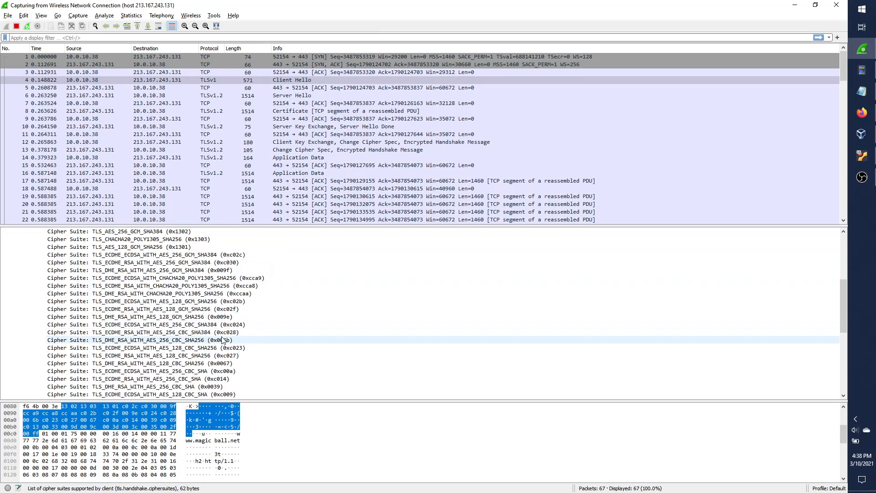
scroll(279, 370, "up", 3)
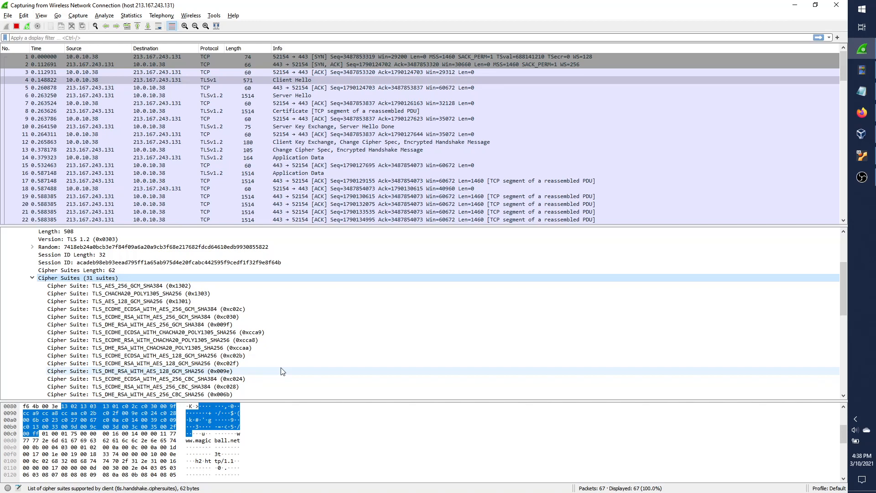
left_click(145, 242)
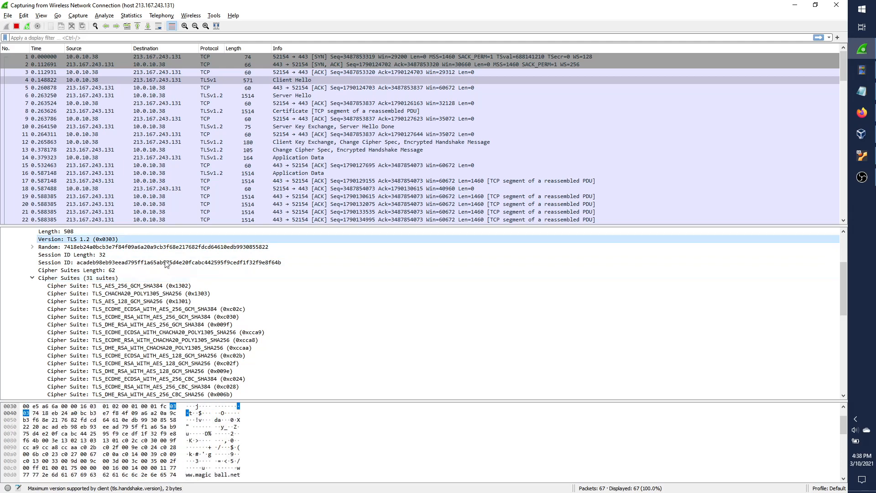
scroll(283, 365, "up", 2)
scroll(289, 374, "down", 4)
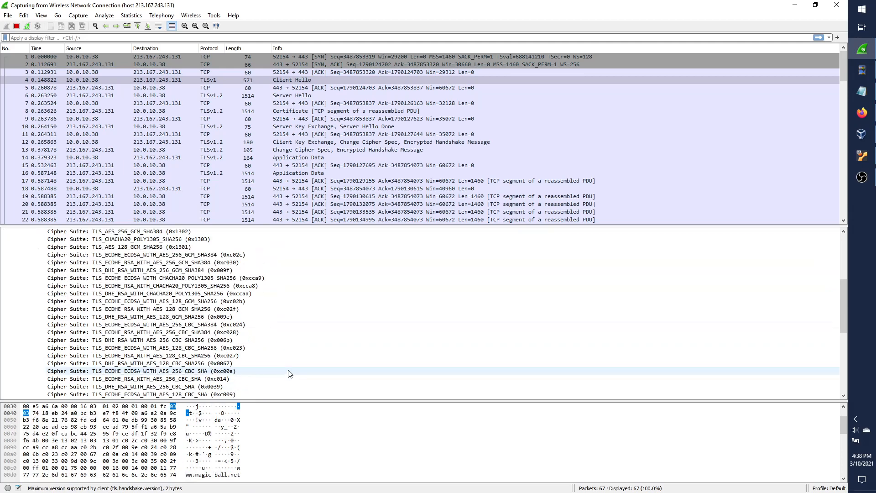
scroll(289, 374, "up", 4)
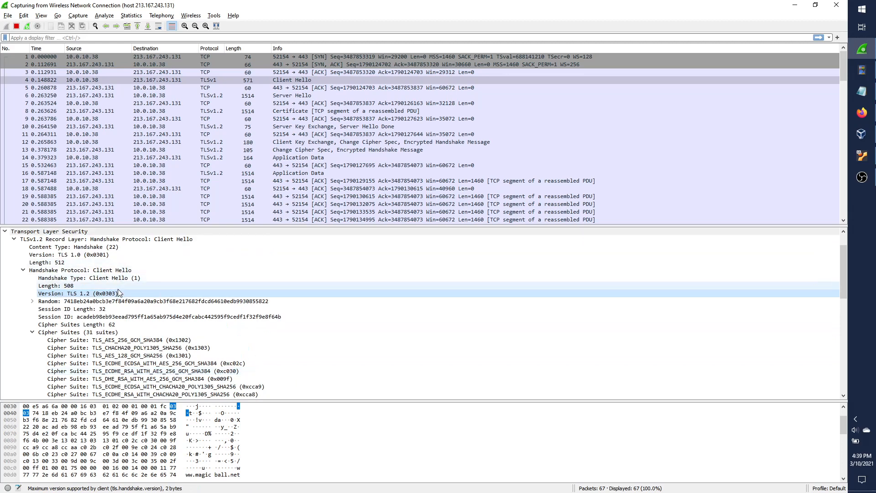
scroll(184, 328, "down", 2)
Inspect offered suites TLS_AES_256_GCM_SHA384, 0xc023 and TLS_ECDHE_RSA_WITH_AES_128_CBC_SHA256, then collapse the list.
left_click(250, 278)
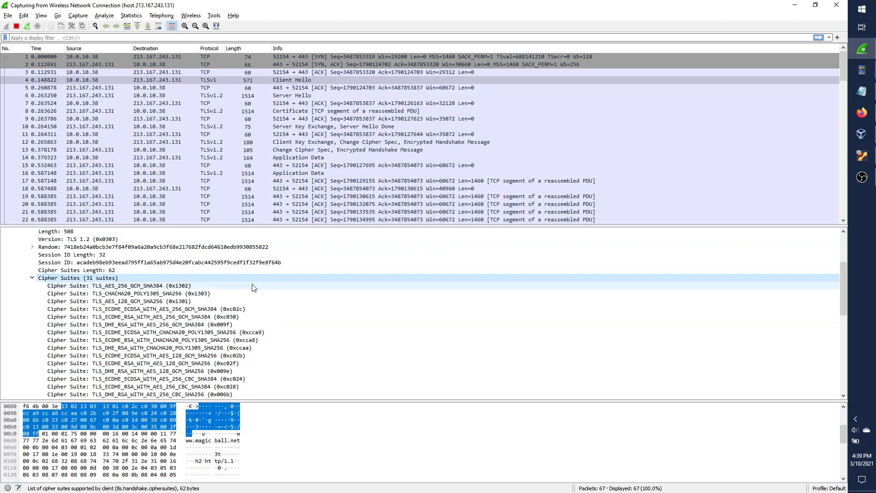
left_click(258, 286)
scroll(271, 302, "down", 4)
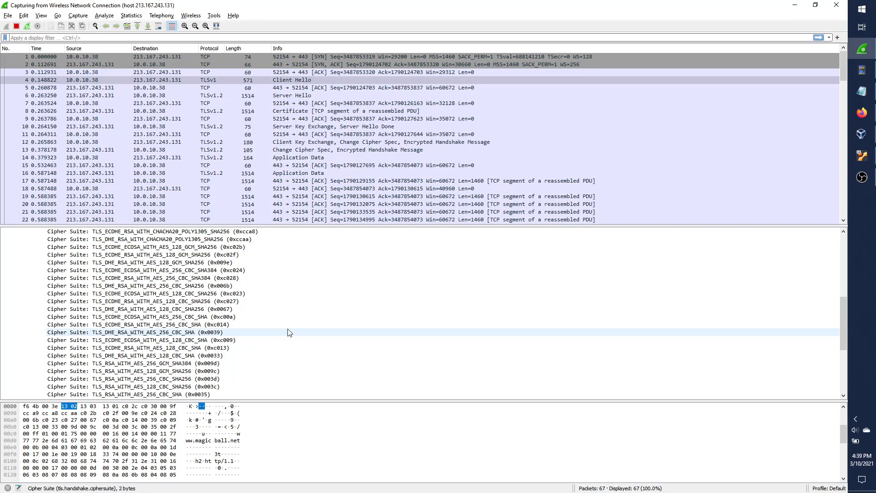
scroll(289, 332, "up", 8)
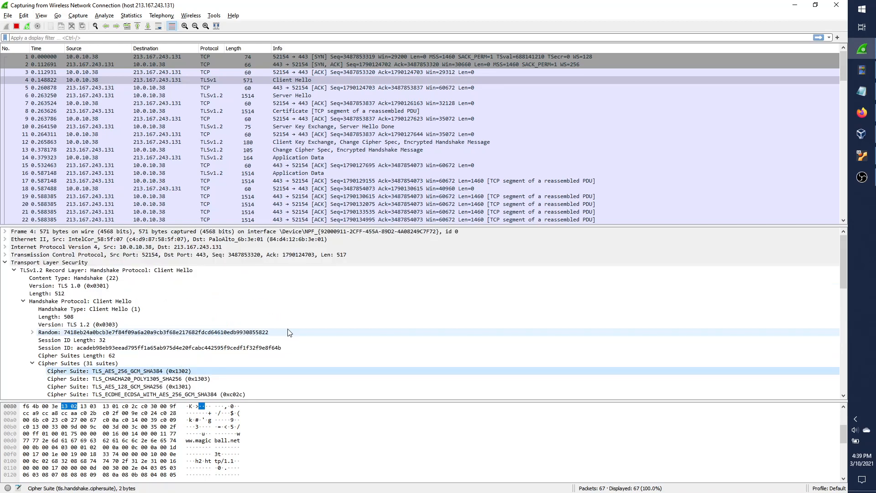
left_click(120, 325)
scroll(137, 329, "down", 7)
left_click(211, 301)
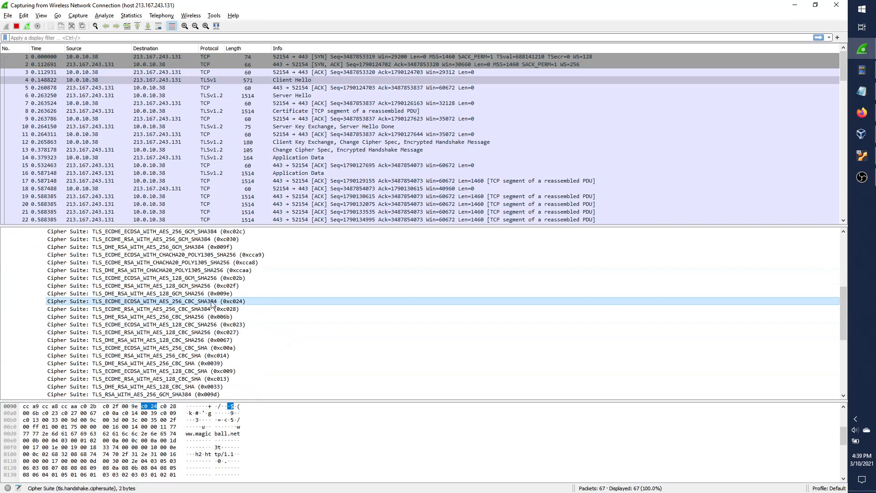
left_click(204, 324)
left_click(223, 332)
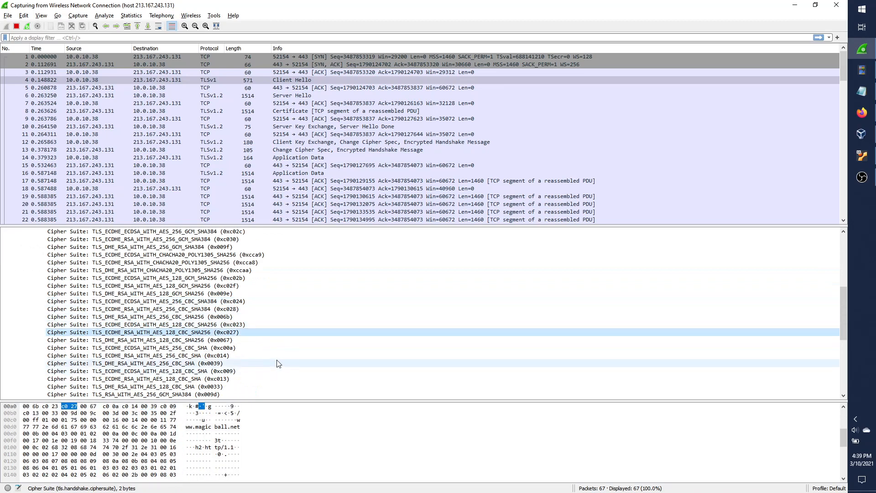
scroll(278, 363, "down", 4)
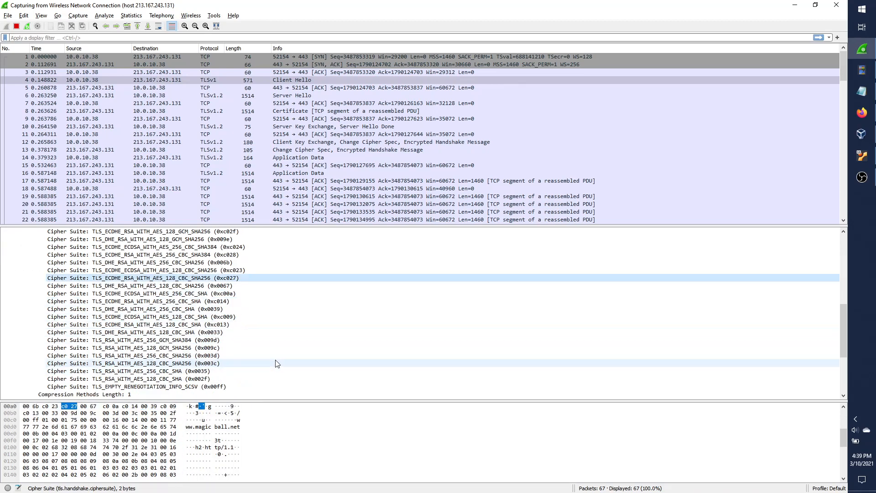
scroll(51, 364, "up", 12)
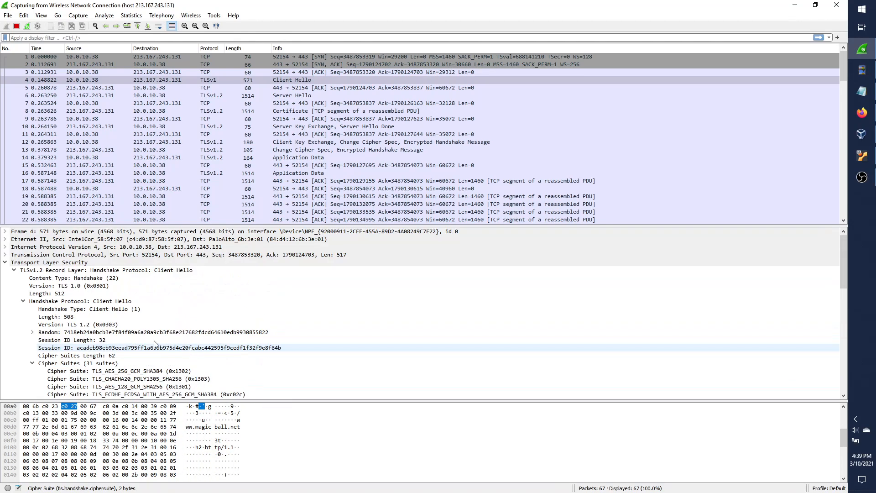
double_click(38, 364)
Inspect the padding extension and compression methods, then view packet 5's server ACK.
scroll(92, 319, "down", 4)
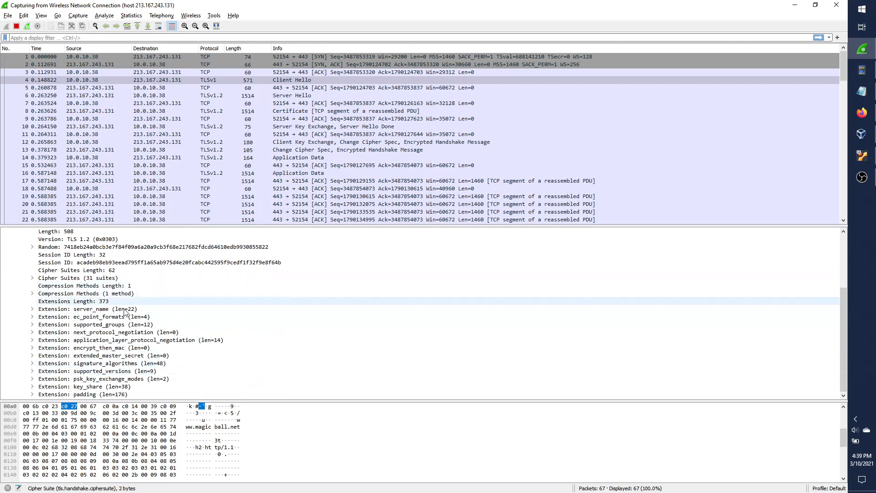
left_click(169, 394)
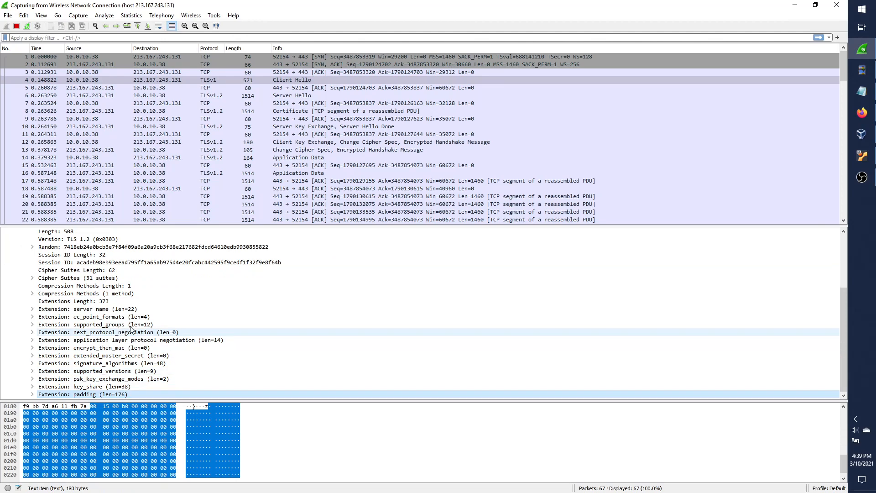
left_click(109, 294)
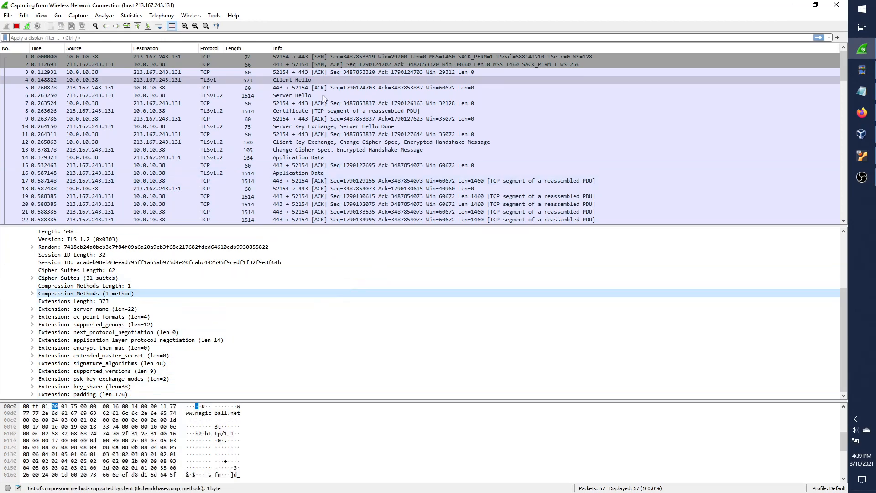
left_click(301, 81)
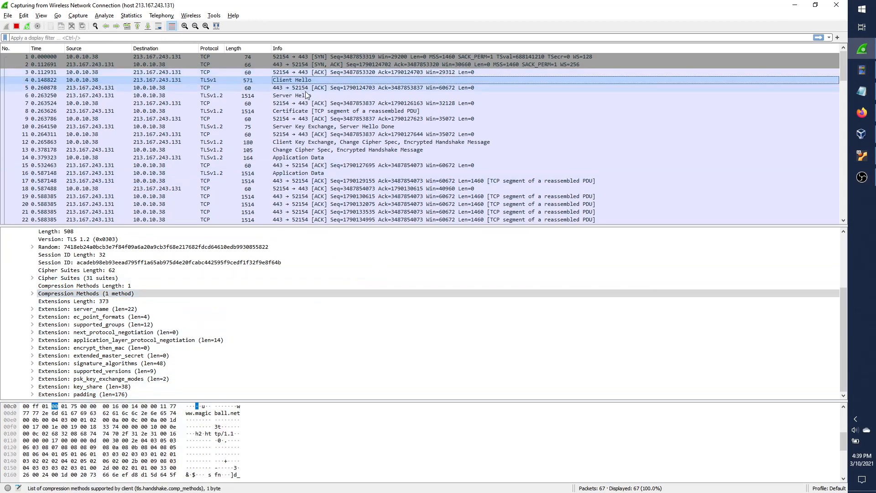
left_click(305, 90)
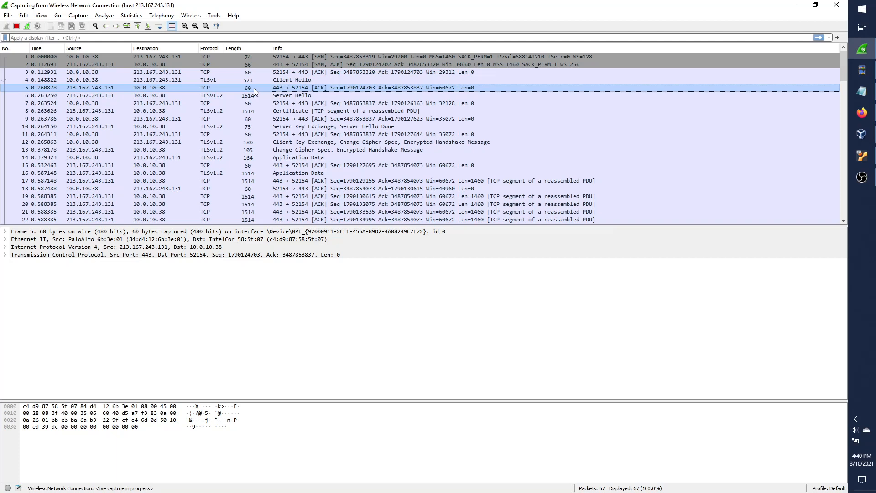
Open Server Hello packet 6 with a larger details pane and inspect its version and chosen cipher suite.
left_click(277, 96)
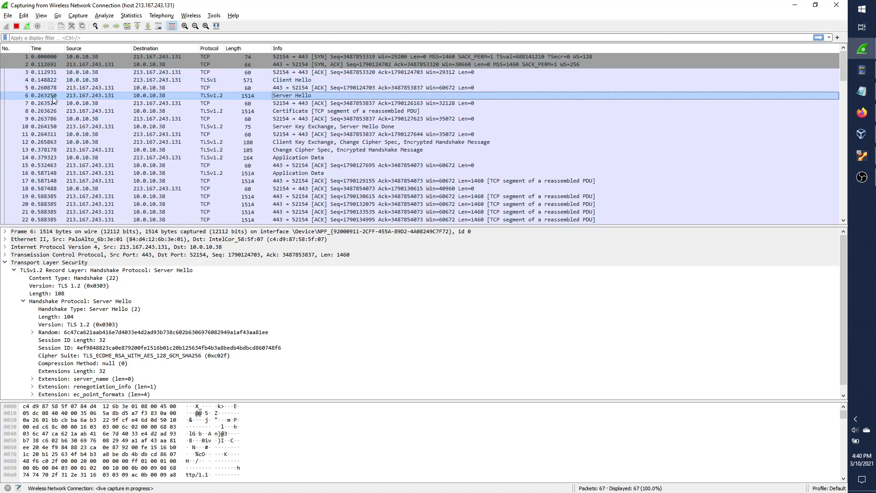
left_click(165, 227)
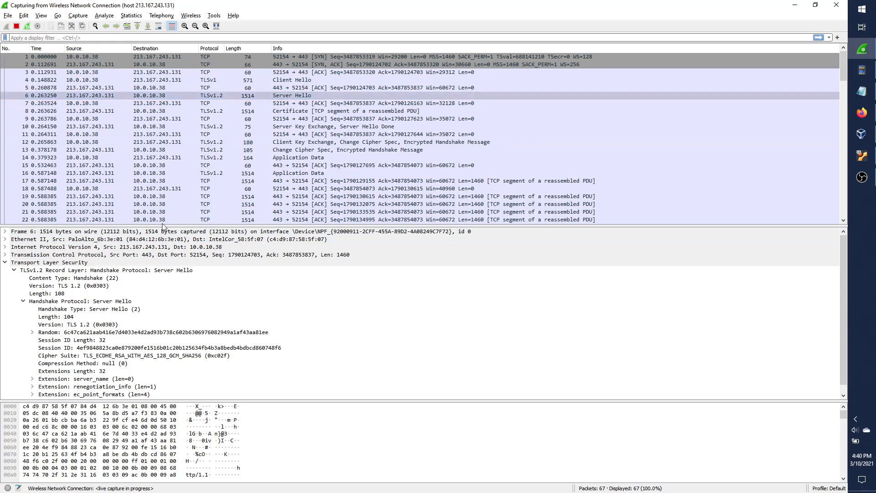
left_click_drag(166, 228, 164, 169)
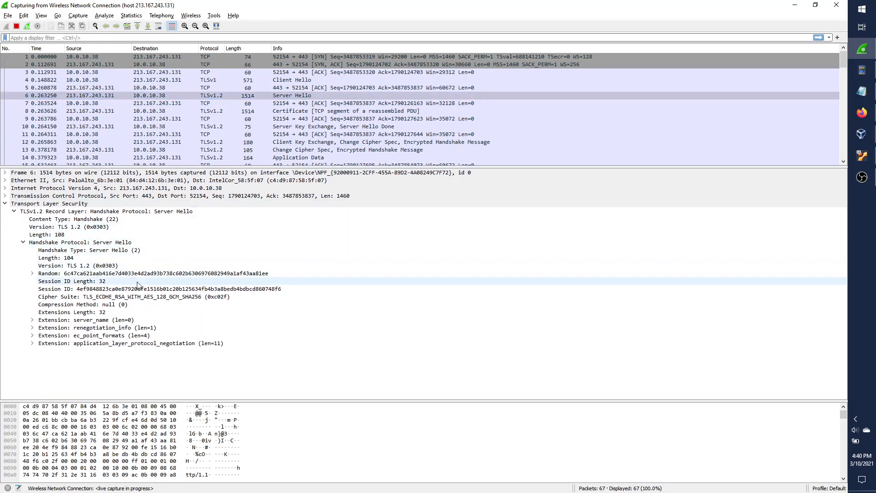
left_click(121, 266)
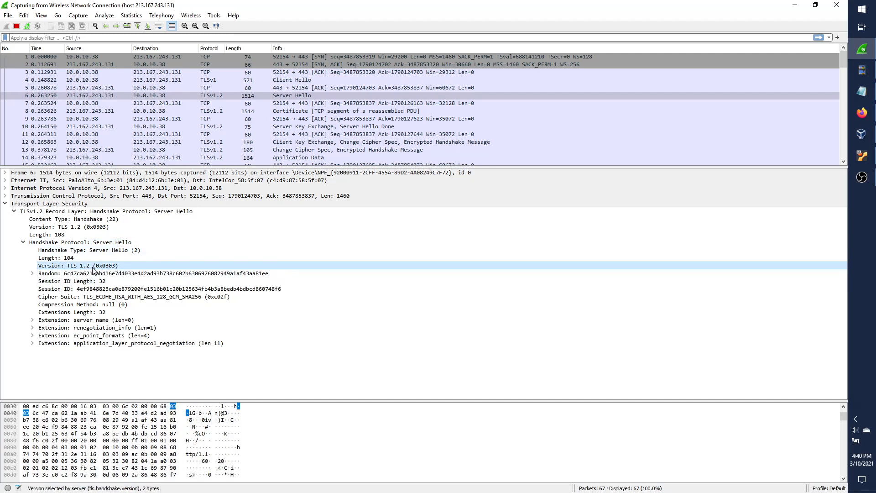
left_click(94, 297)
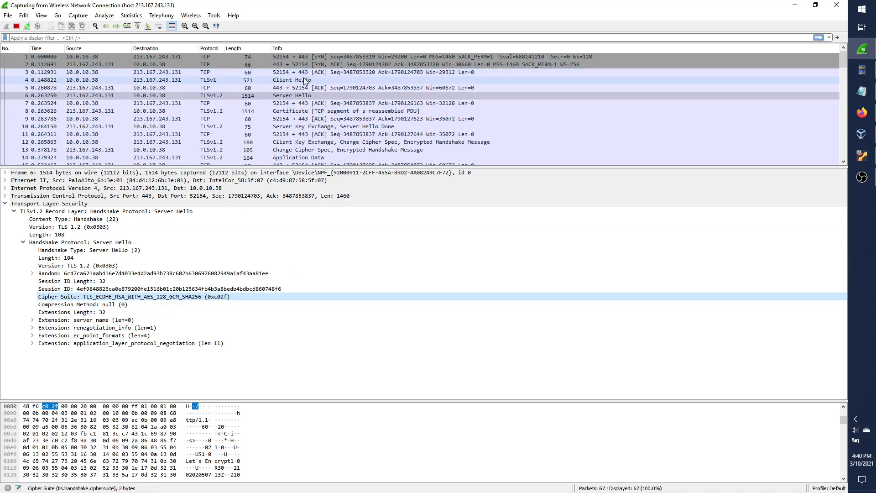
Find TLS_ECDHE_RSA_WITH_AES_128_GCM_SHA256 (0xc02f) among Client Hello packet 4's offered suites.
left_click(321, 80)
scroll(215, 338, "down", 2)
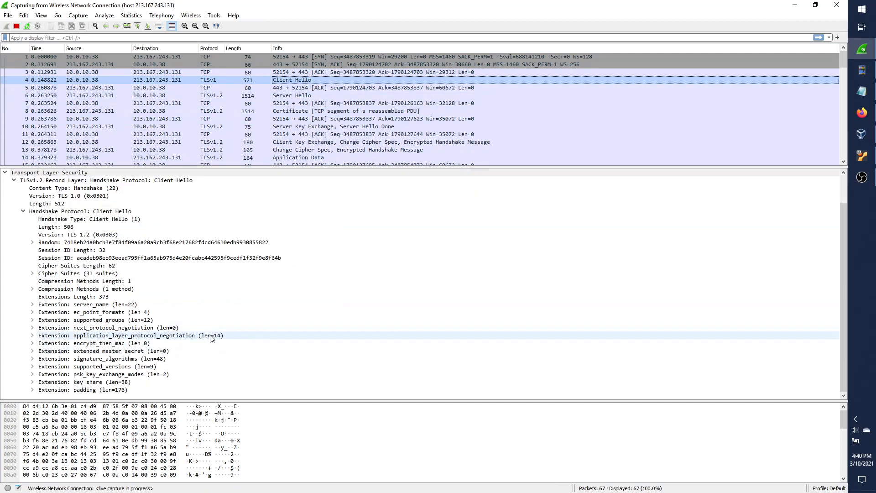
left_click(32, 274)
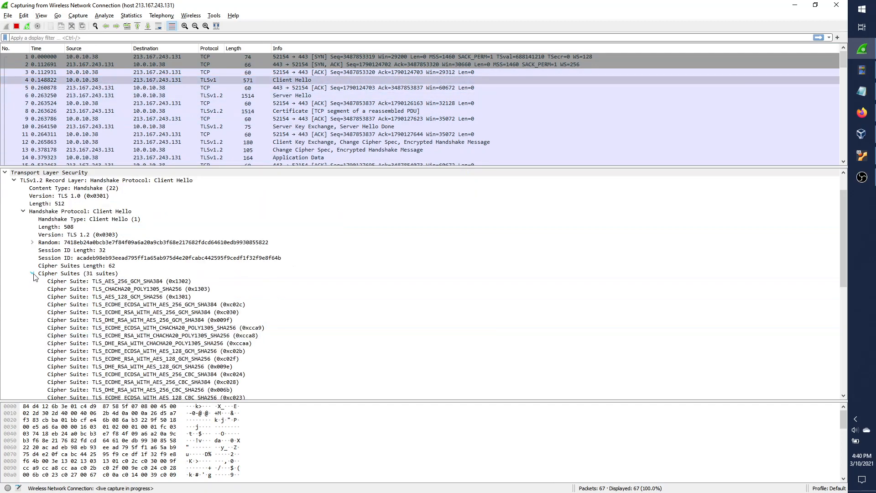
left_click(252, 360)
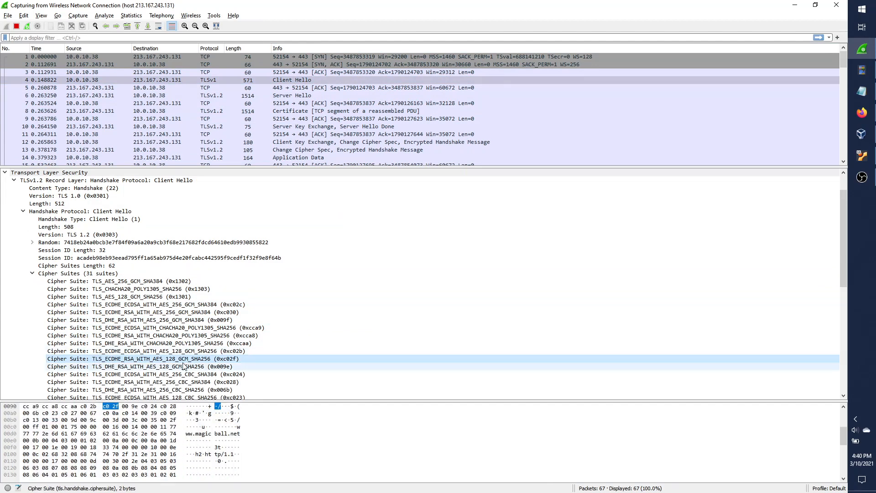
Recheck the Server Hello's TLS 1.2 version and cipher suite, then view packet 7's ACK.
left_click(303, 97)
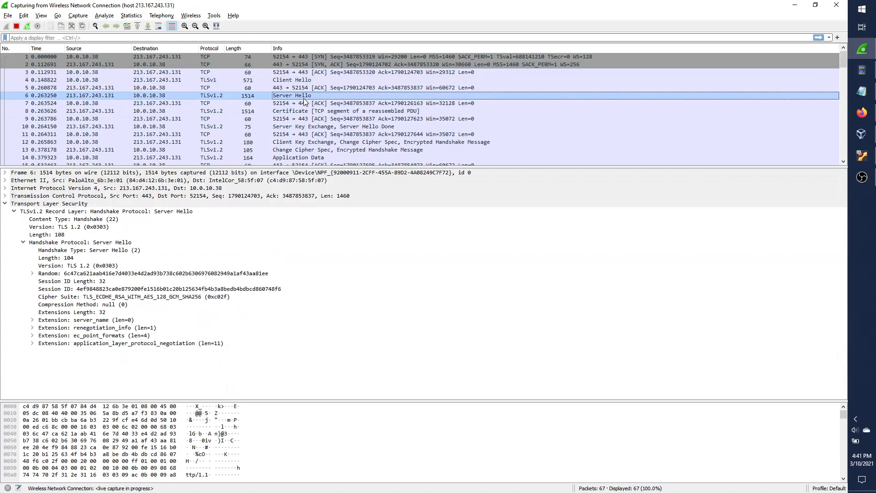
left_click(93, 266)
left_click(154, 299)
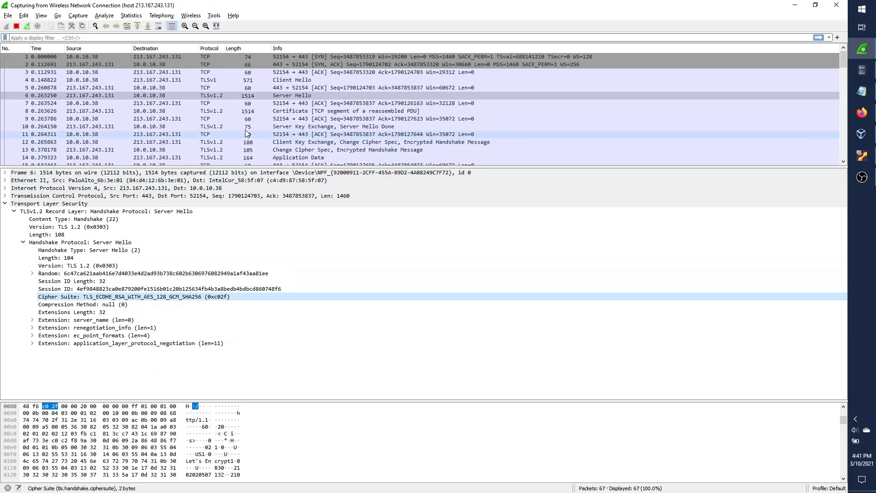
left_click(240, 104)
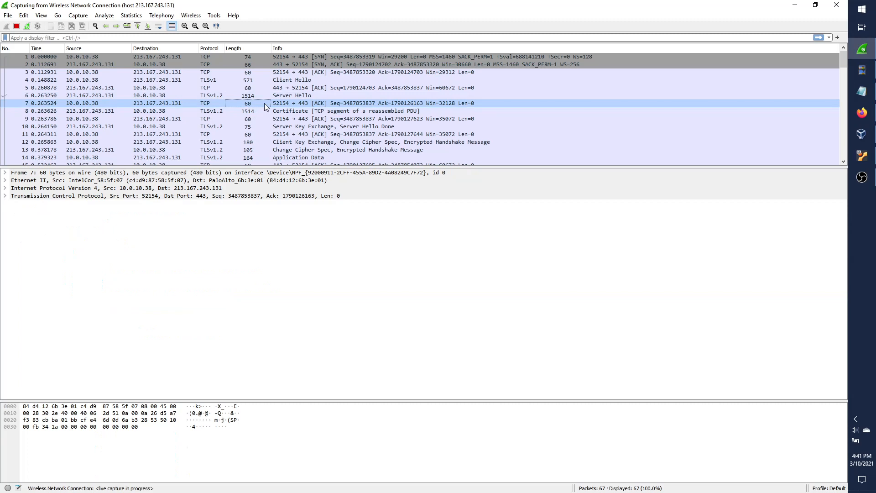
Move from Server Hello packet 6 through ACK packet 7 to packet 8's Certificate message.
left_click(288, 95)
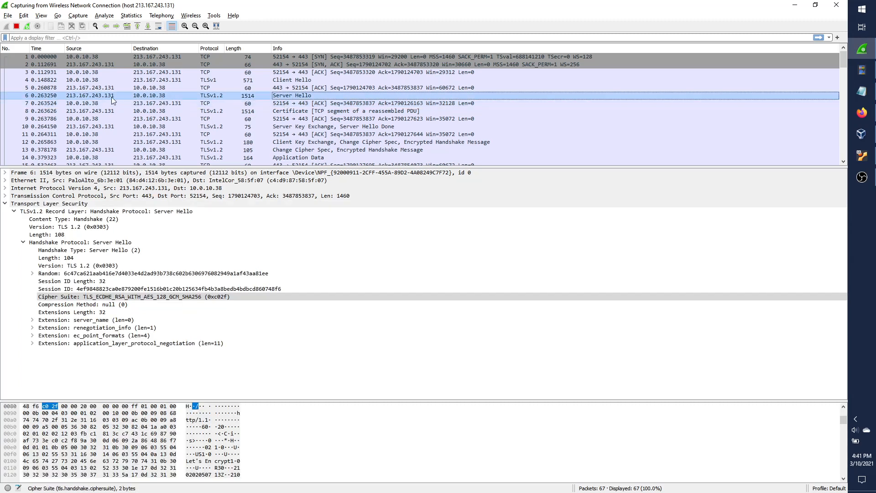
left_click(122, 103)
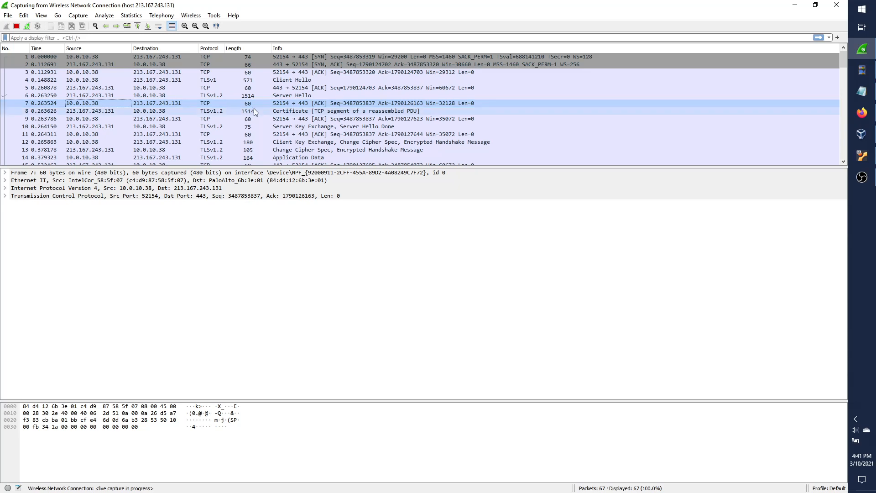
left_click(254, 110)
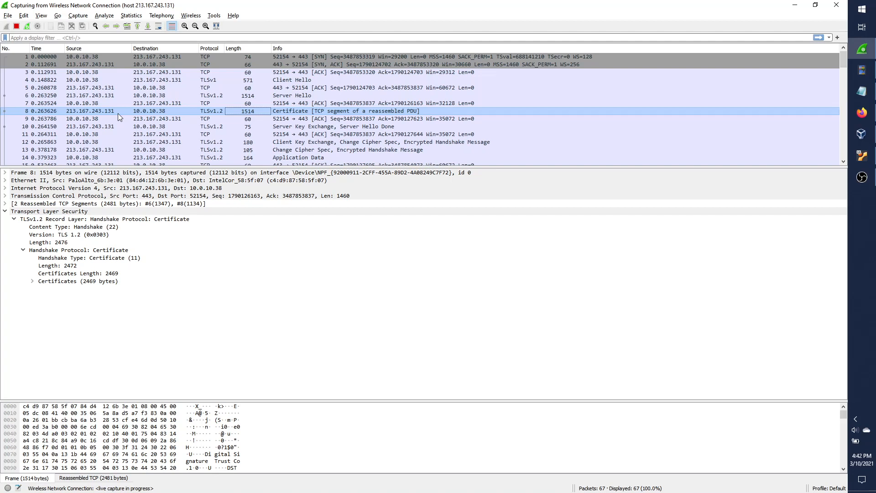
Return to packet 8, enlarge the details pane, and expand both magicball.net and Let's Encrypt R3 certificates.
left_click(264, 121)
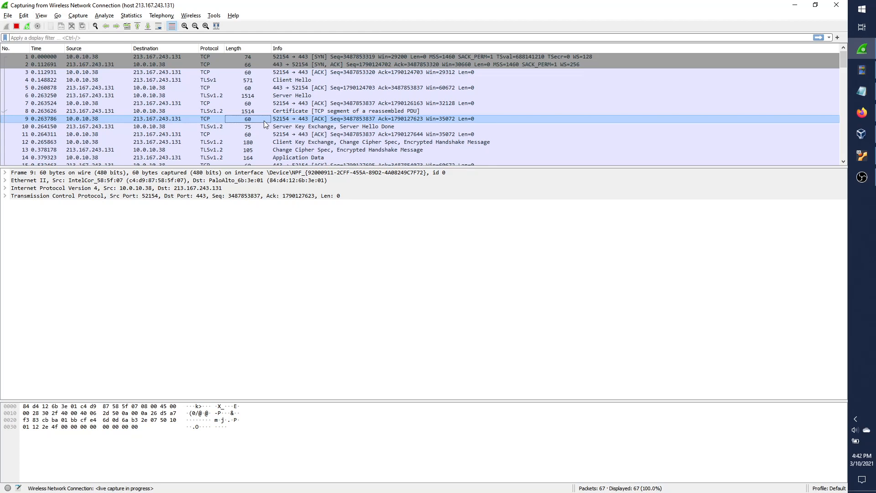
left_click(324, 111)
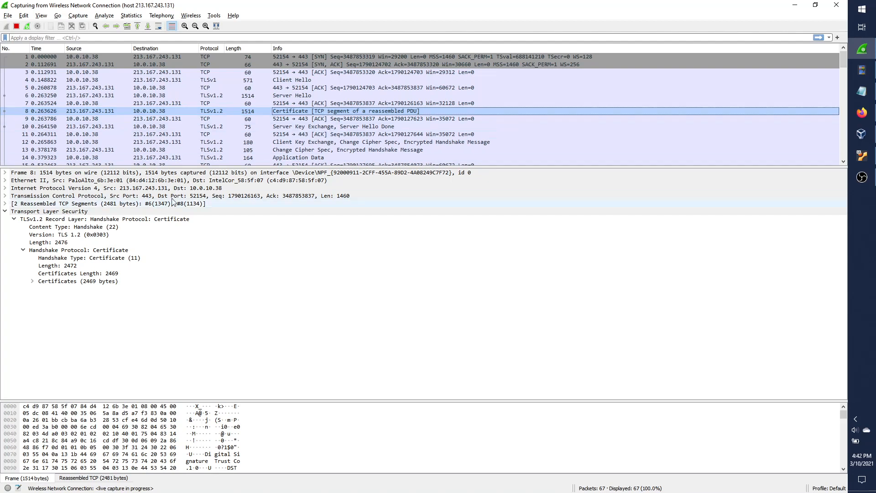
left_click_drag(204, 164, 204, 148)
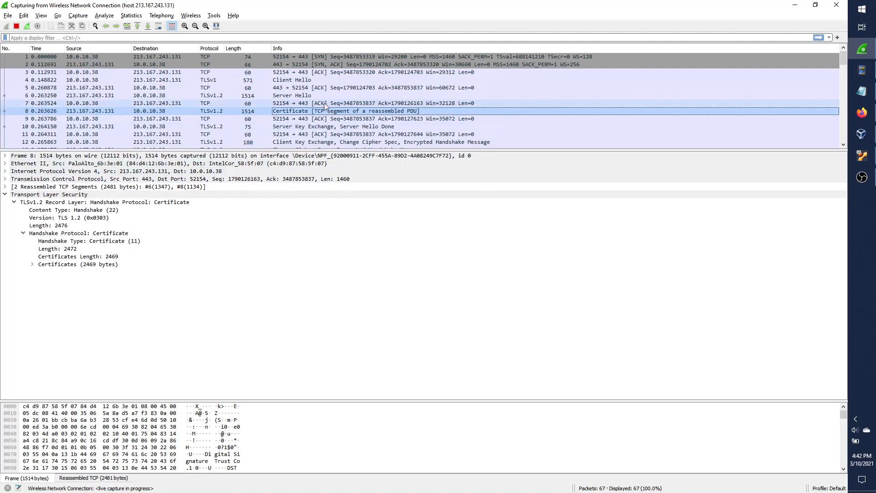
left_click(32, 264)
left_click(41, 279)
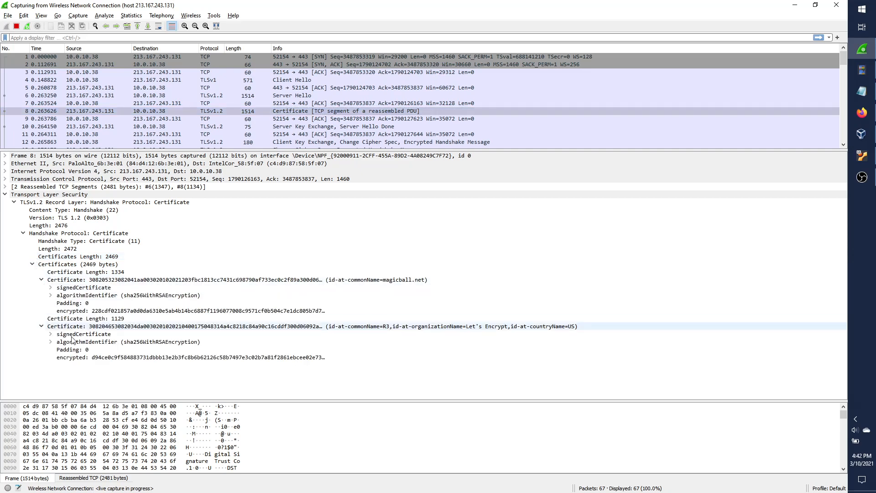
left_click(41, 327)
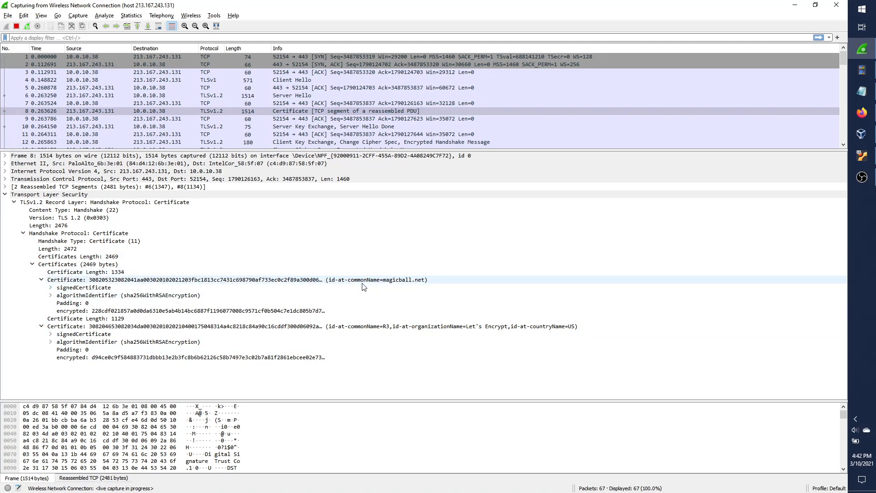
Inspect the magicball.net certificate's algorithm, issuer and validity, then collapse both certificate entries.
left_click(386, 281)
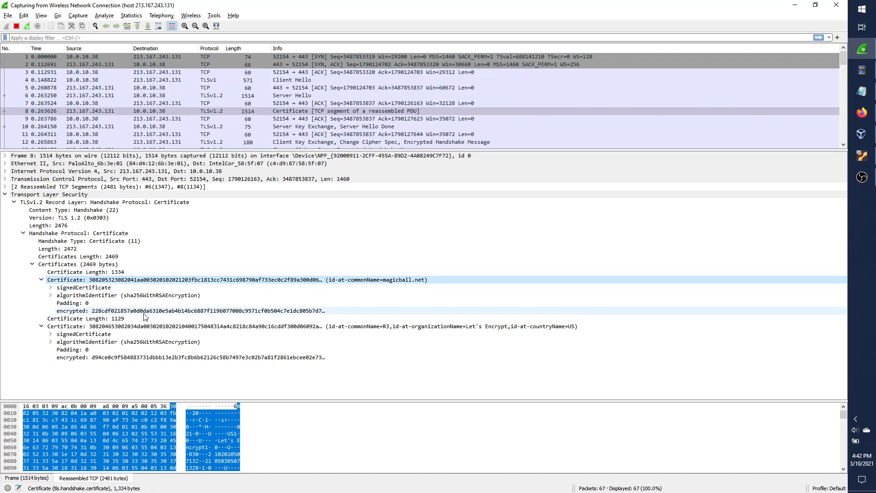
left_click(50, 296)
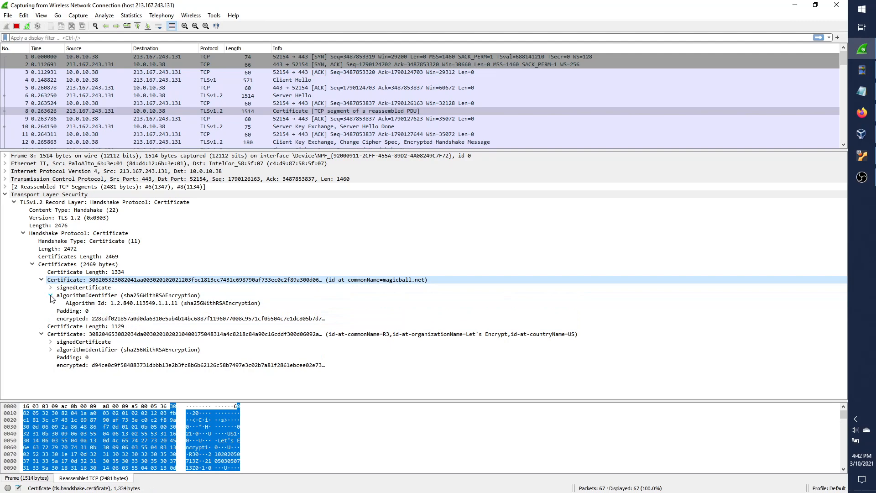
left_click(51, 296)
left_click(51, 288)
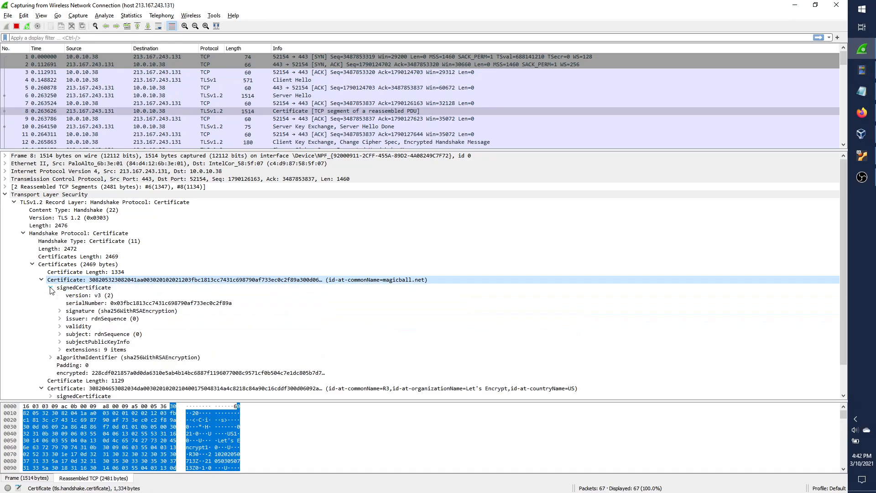
left_click(60, 319)
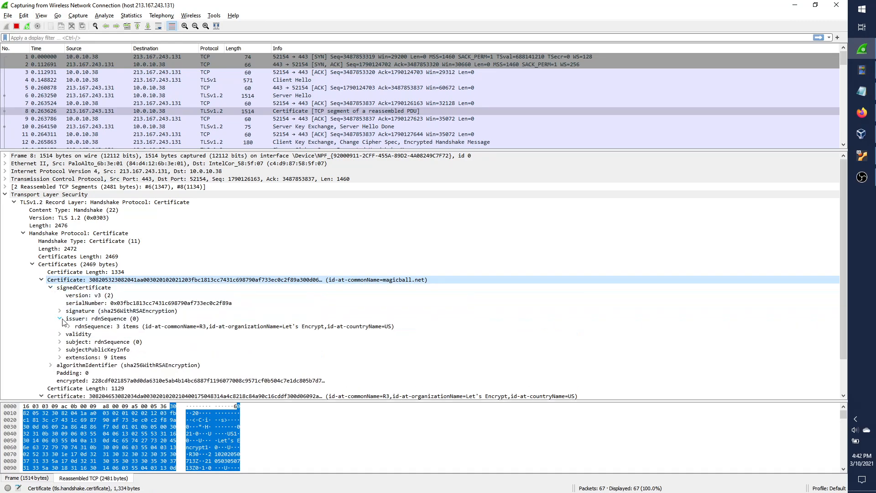
left_click(60, 319)
left_click(60, 326)
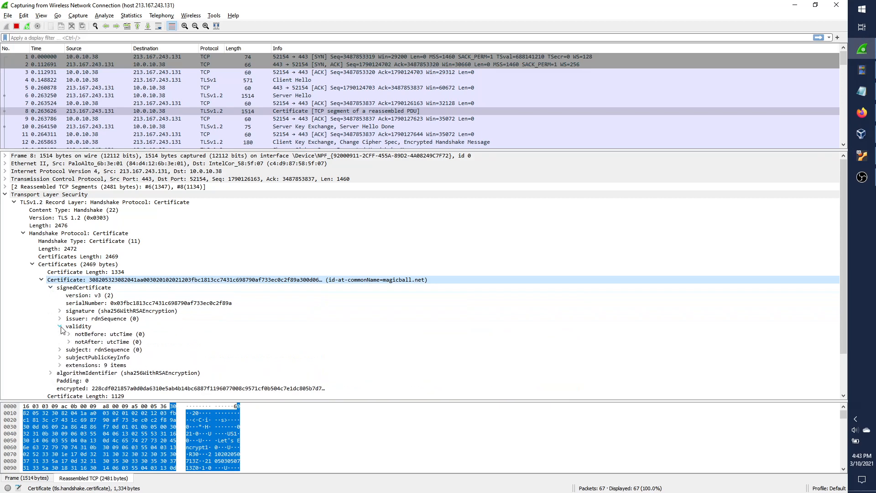
left_click(60, 326)
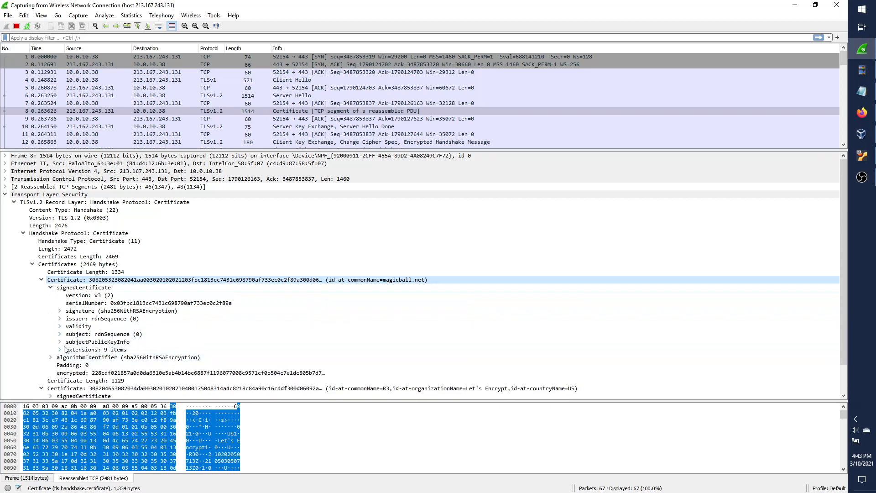
left_click(41, 280)
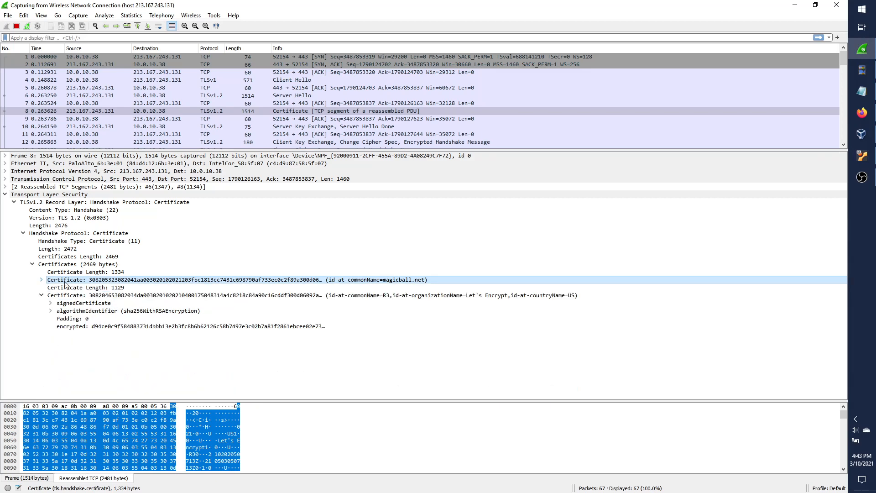
left_click(42, 295)
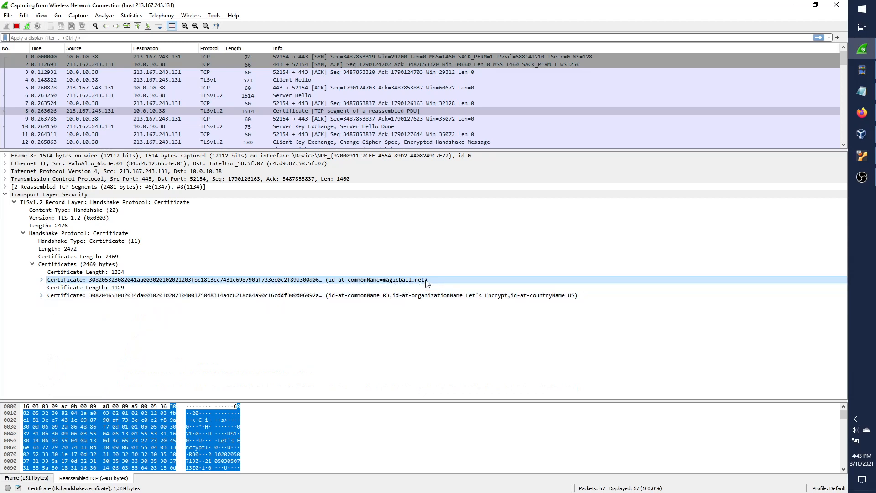
left_click(309, 297)
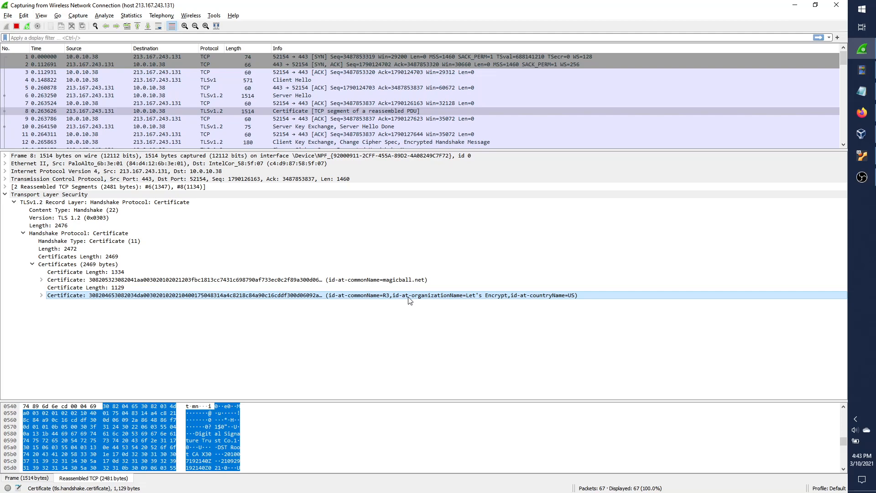
left_click(348, 121)
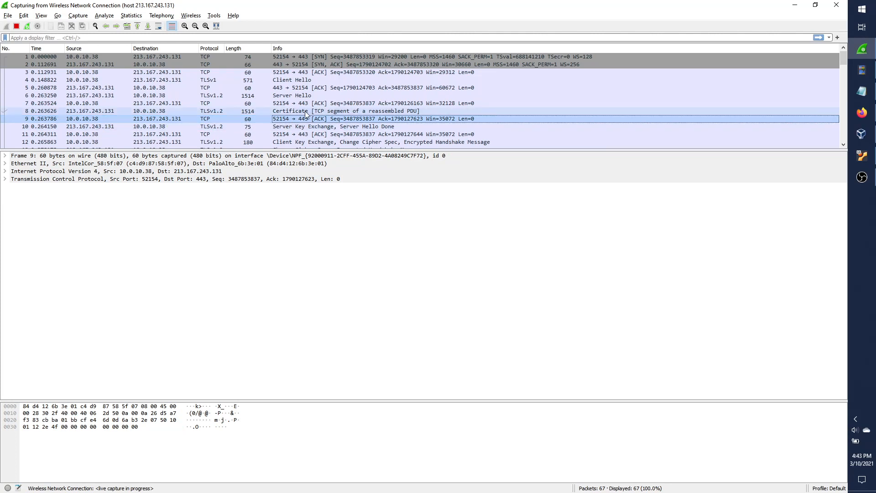
Highlight packet 10's Server Key Exchange and Server Hello Done records, then open packet 11's ACK.
left_click(291, 128)
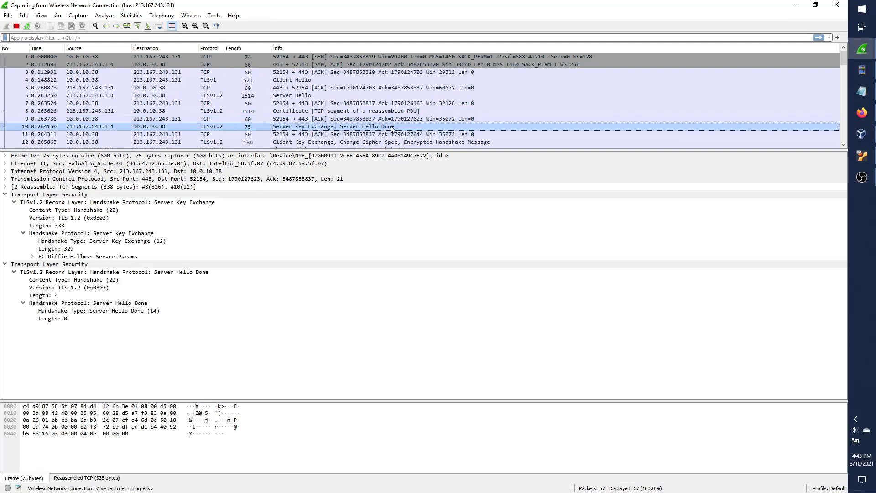
left_click(136, 203)
left_click(137, 272)
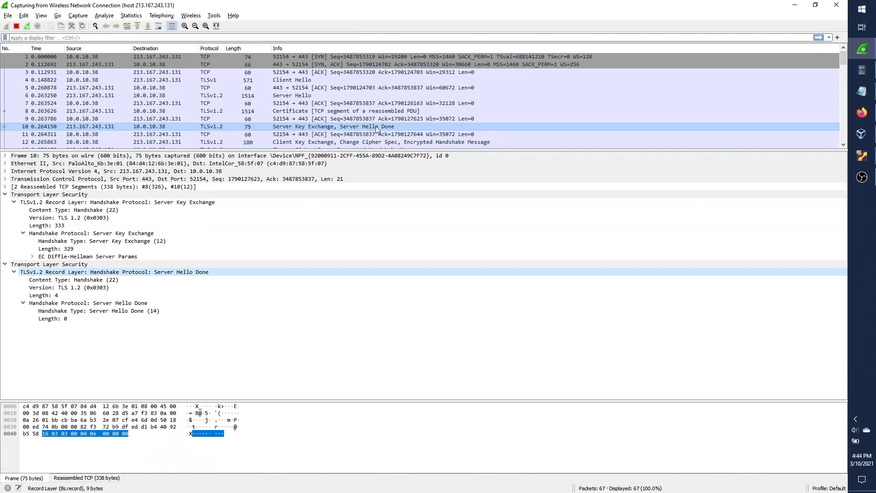
left_click(269, 135)
scroll(263, 137, "down", 2)
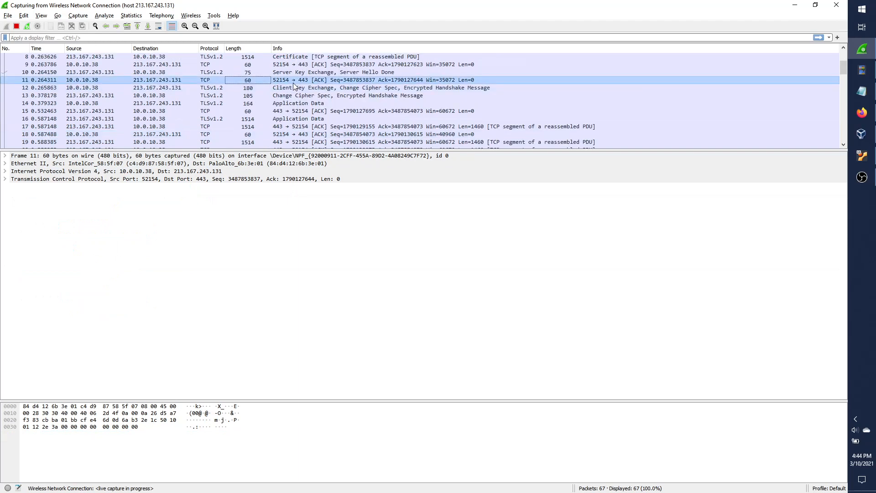
View packet 12's Client Key Exchange, then packet 13's Change Cipher Spec and Encrypted Handshake Message.
left_click(192, 88)
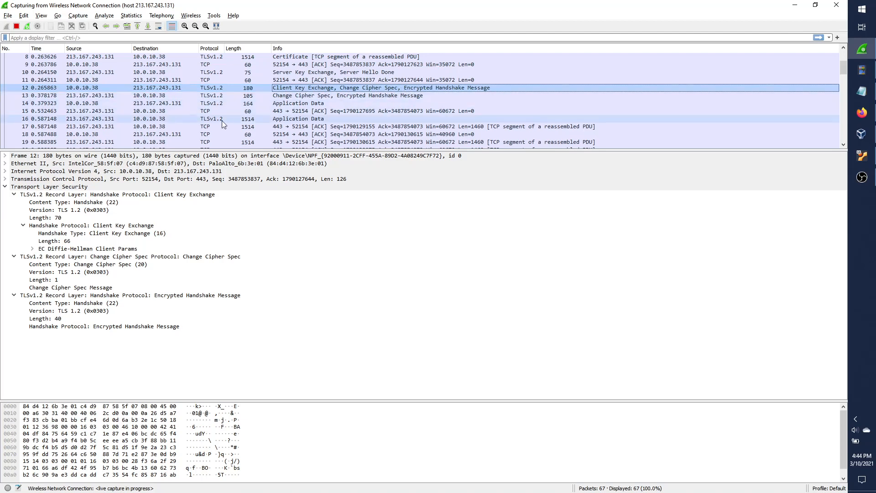
left_click(115, 94)
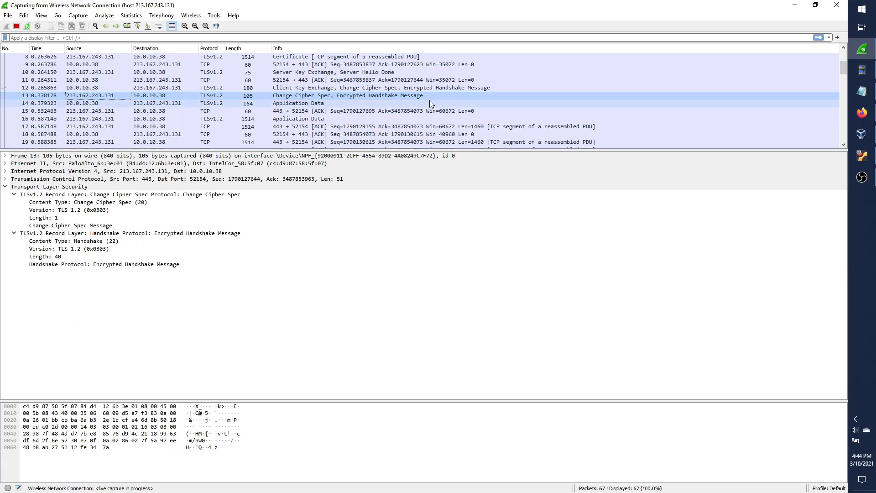
left_click(353, 102)
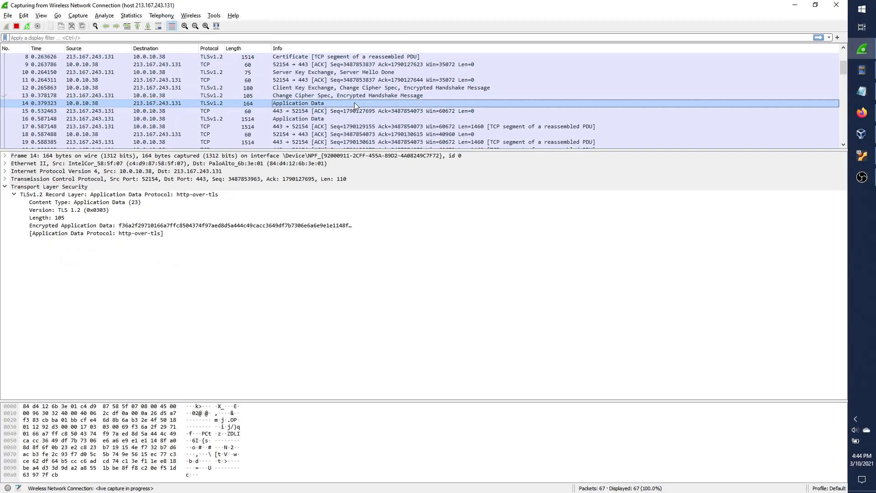
scroll(341, 120, "down", 3)
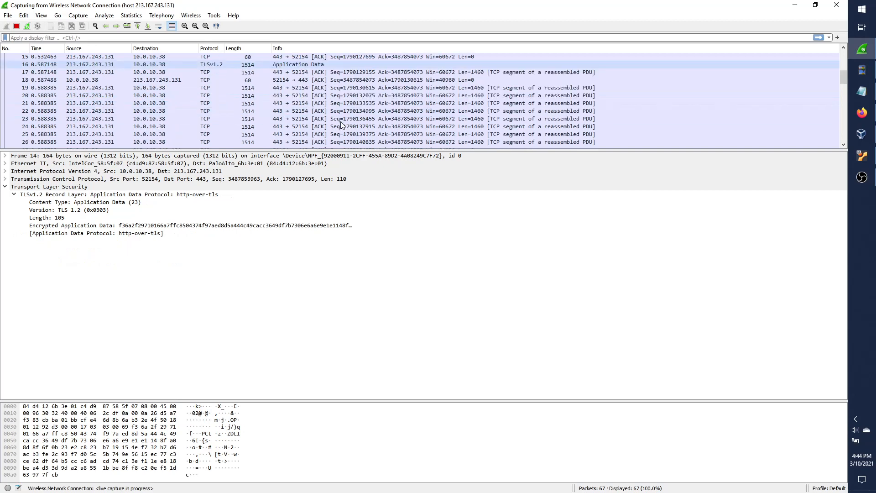
scroll(341, 120, "up", 3)
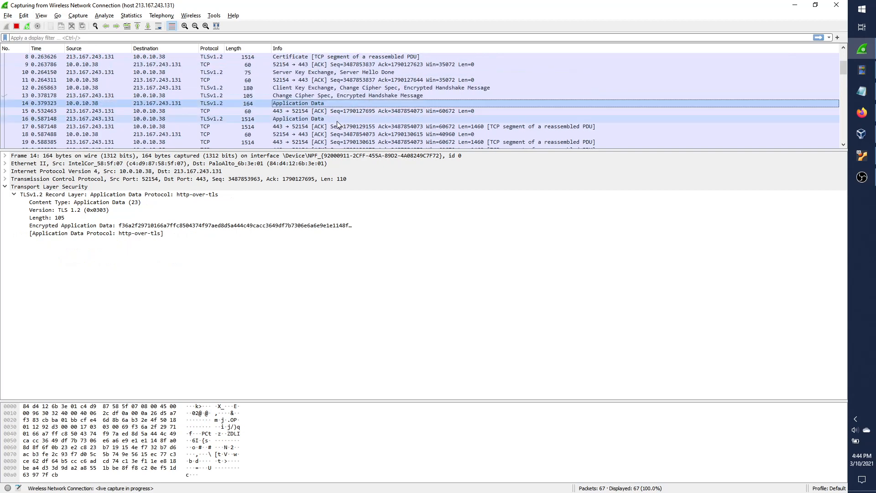
left_click(380, 87)
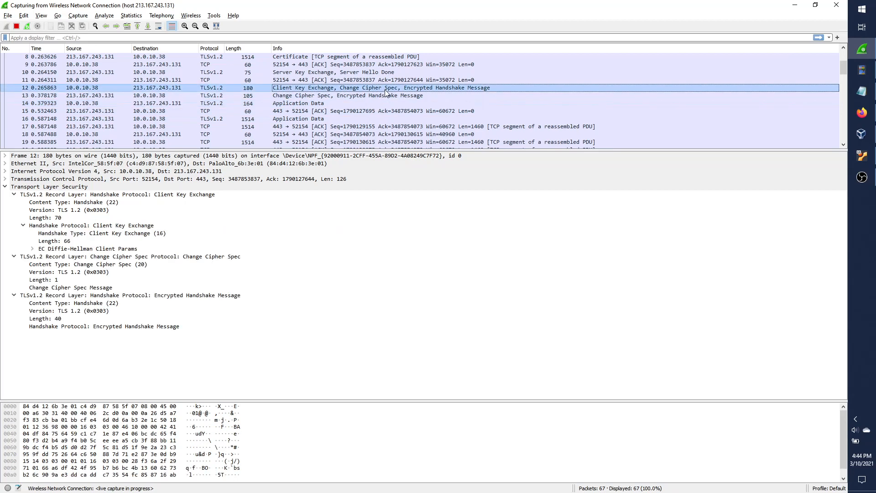
left_click(390, 96)
left_click(413, 90)
left_click(357, 96)
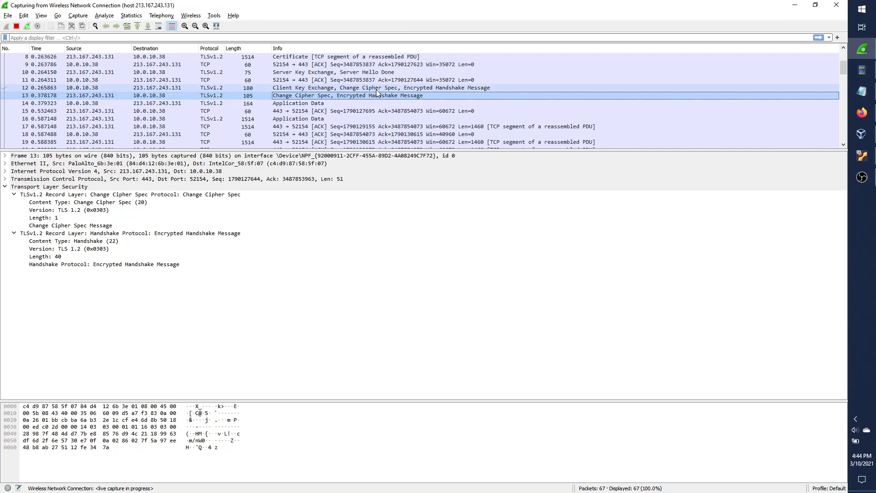
left_click(375, 89)
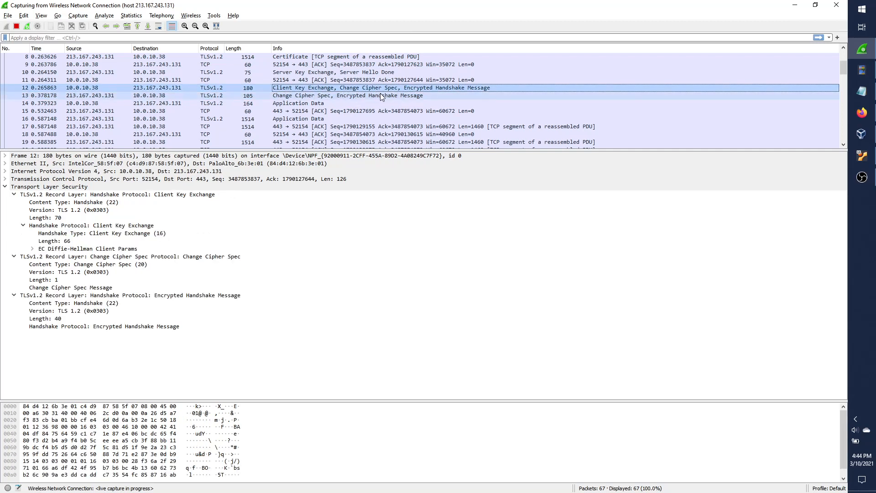
left_click(382, 97)
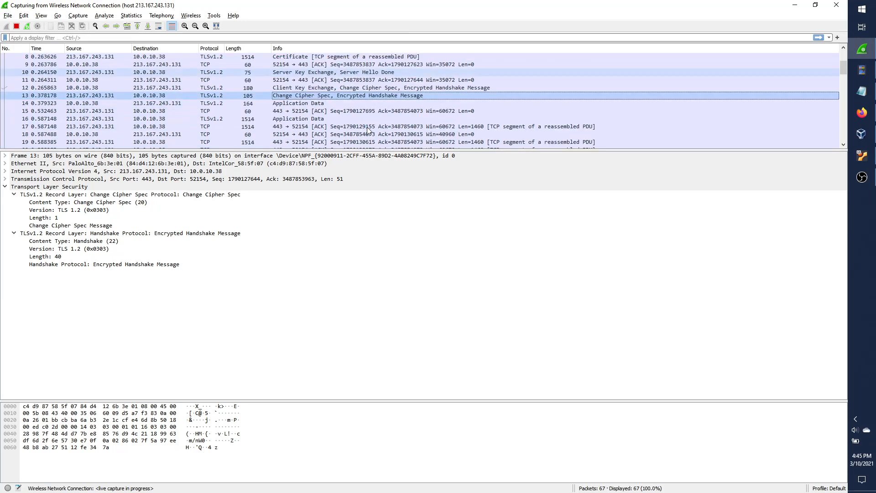
Inspect packet 14's Application Data and step through the server's TCP segments from packet 17.
left_click(336, 103)
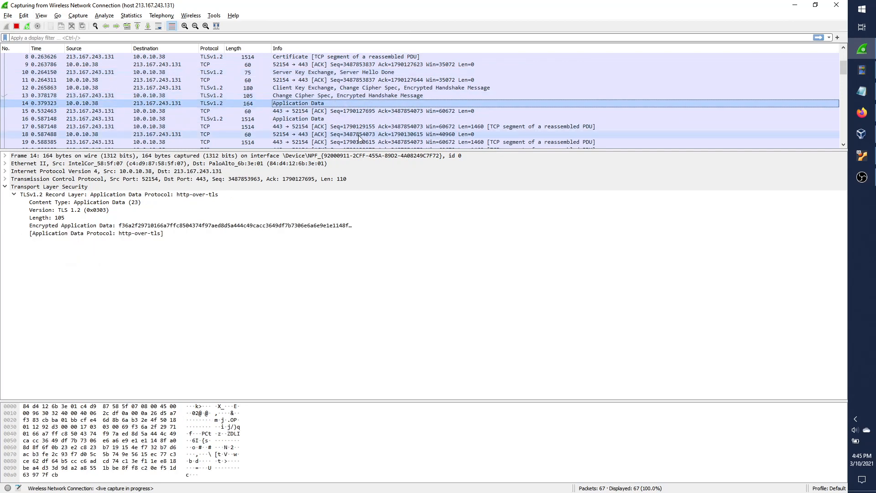
scroll(360, 137, "up", 3)
scroll(317, 87, "down", 5)
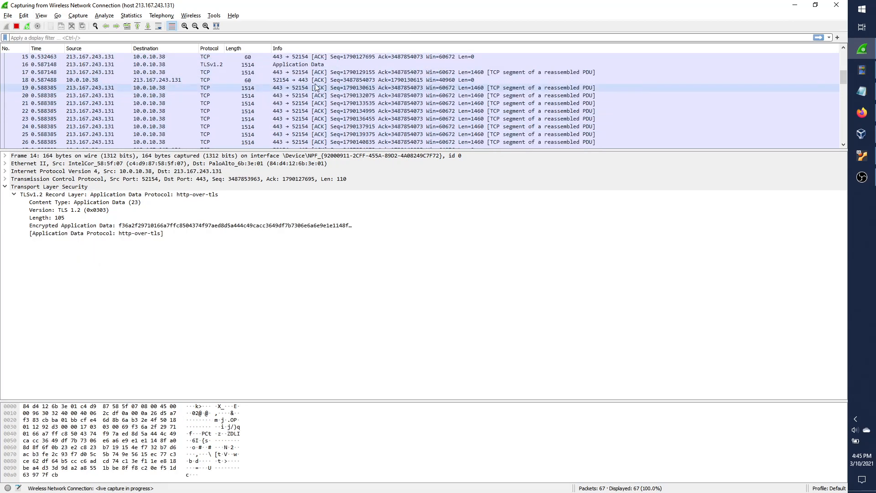
scroll(322, 92, "up", 2)
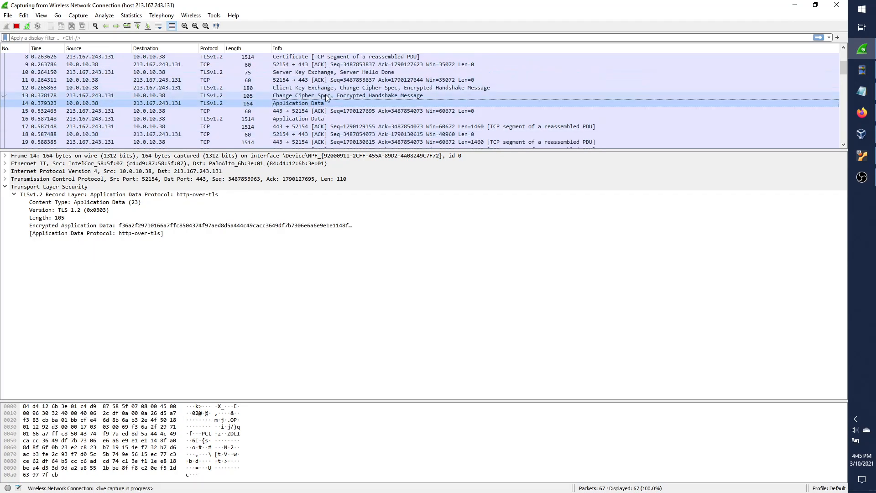
left_click(251, 126)
scroll(257, 130, "down", 2)
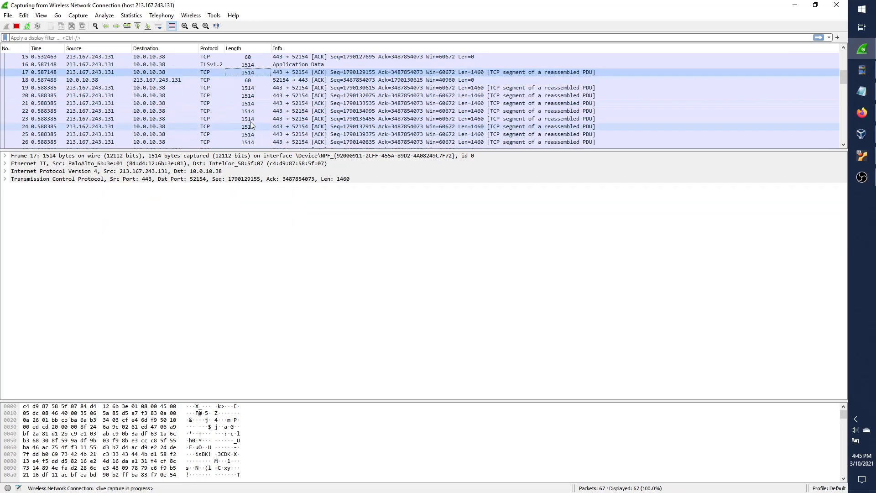
key("Down")
key("Down")
key("Down")
key("Down")
key("Down")
key("Down")
key("Down")
key("Down")
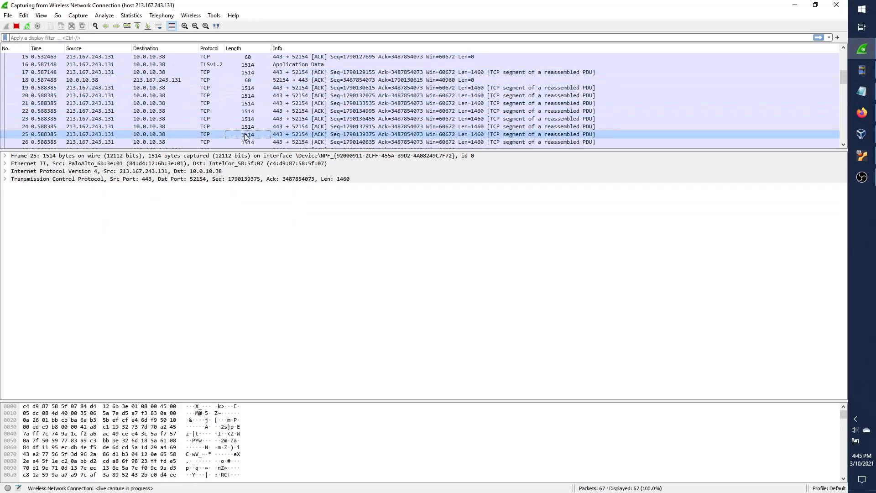
scroll(251, 125, "down", 2)
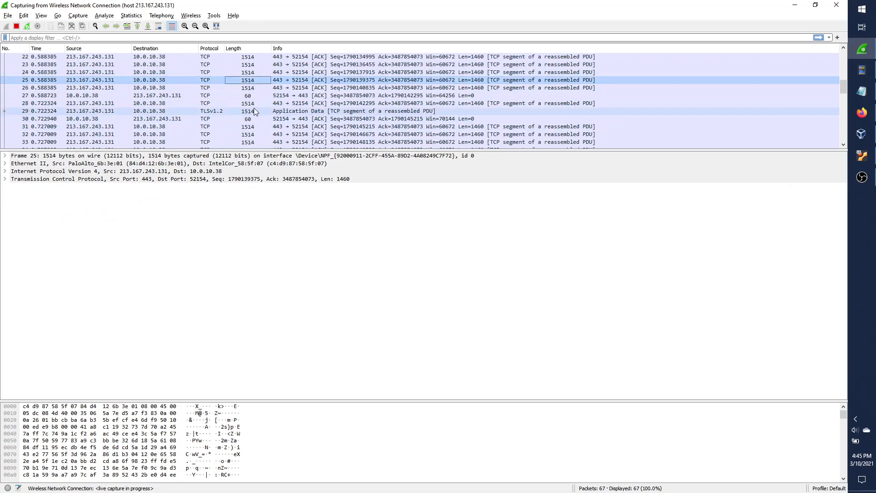
Check packets 29, 31 and 34, then return to packet 1, the opening SYN.
left_click(253, 109)
key("Down")
key("Down")
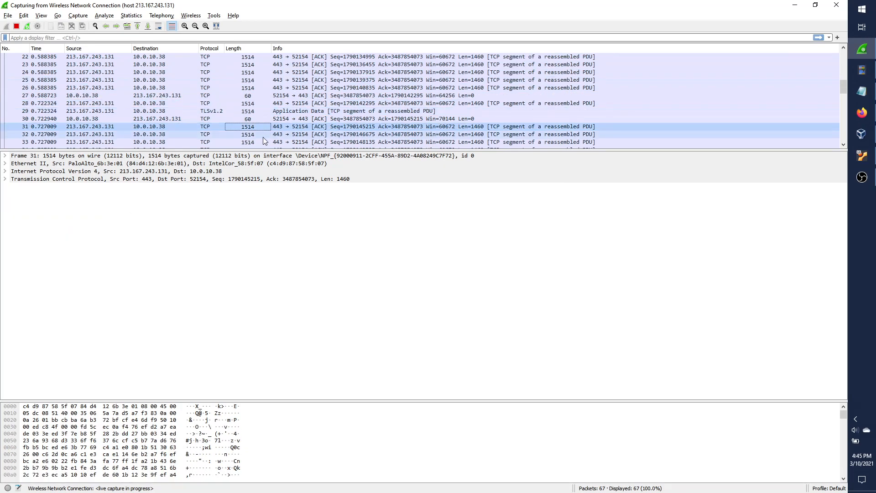
key("Down")
key("Down")
key("Down")
scroll(318, 112, "up", 8)
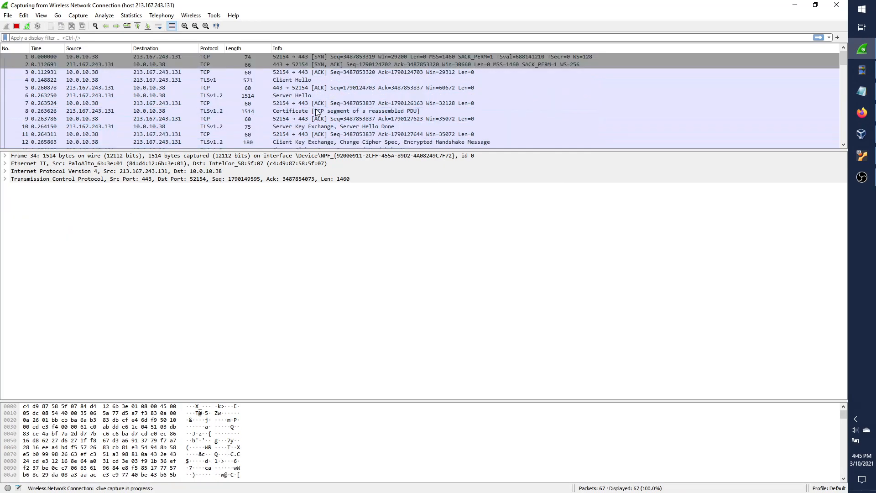
left_click(335, 58)
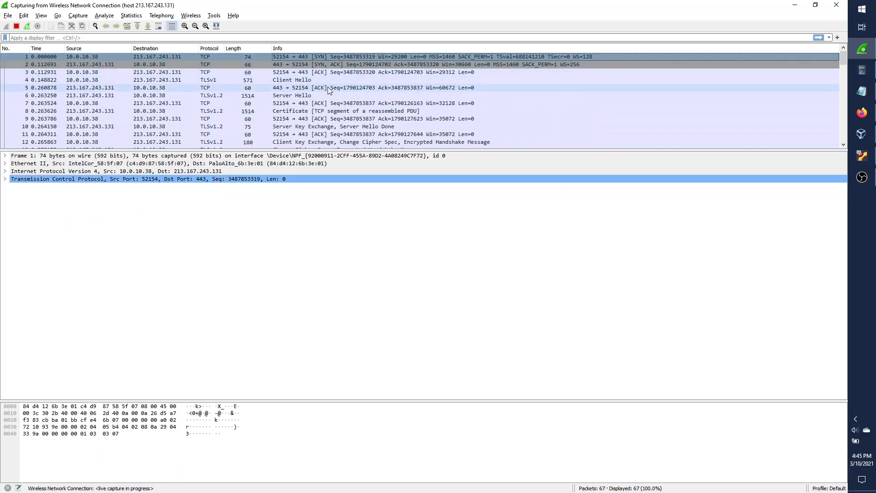
Revisit handshake packets 4, 6, 8, 10 and 12 in turn.
left_click(336, 80)
left_click(334, 94)
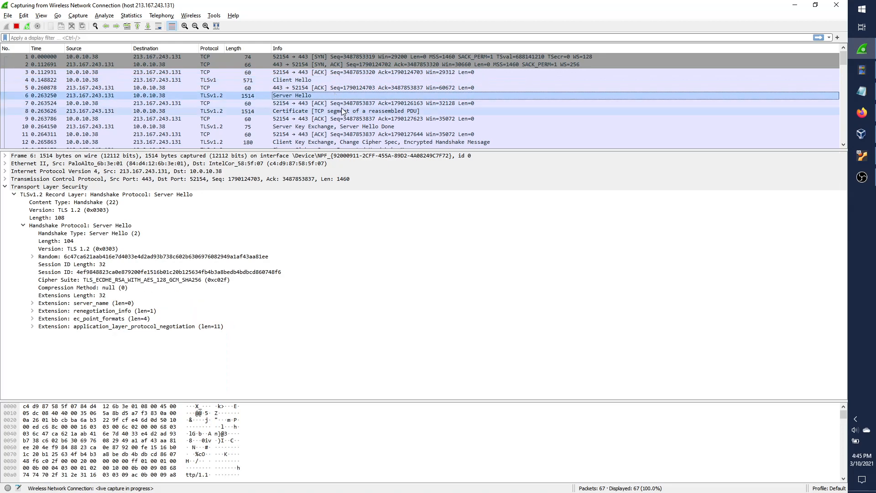
left_click(343, 111)
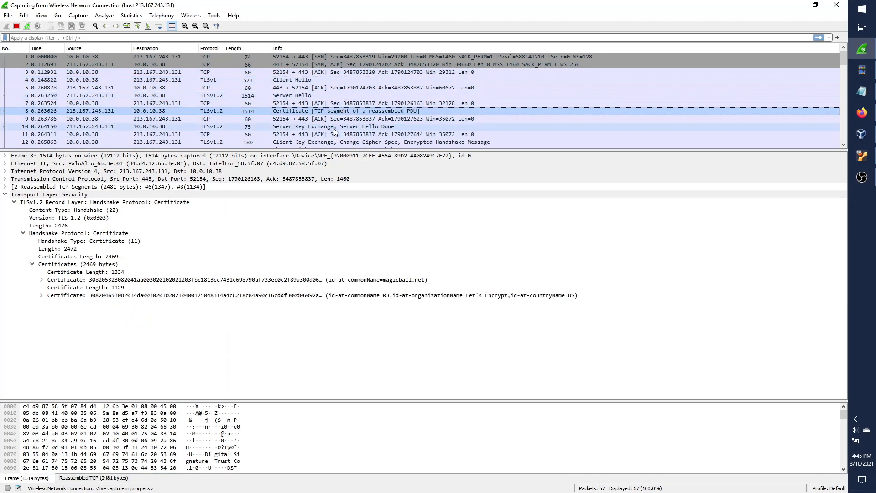
left_click(333, 127)
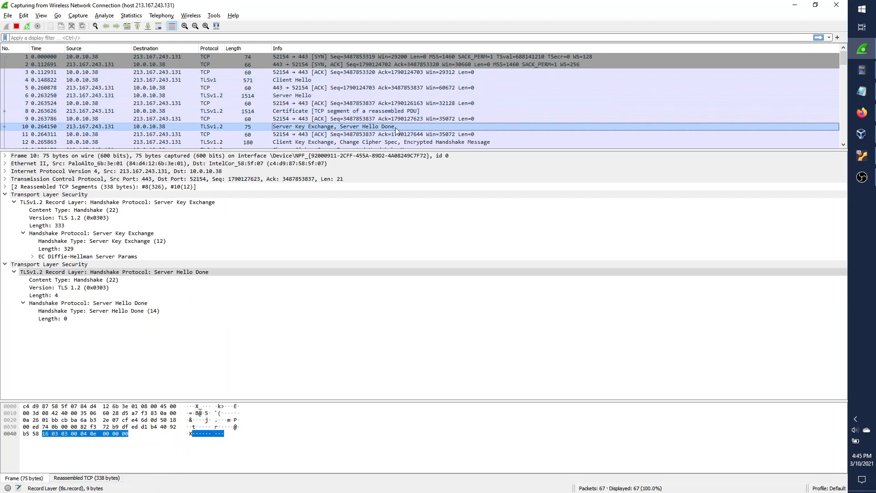
left_click(320, 143)
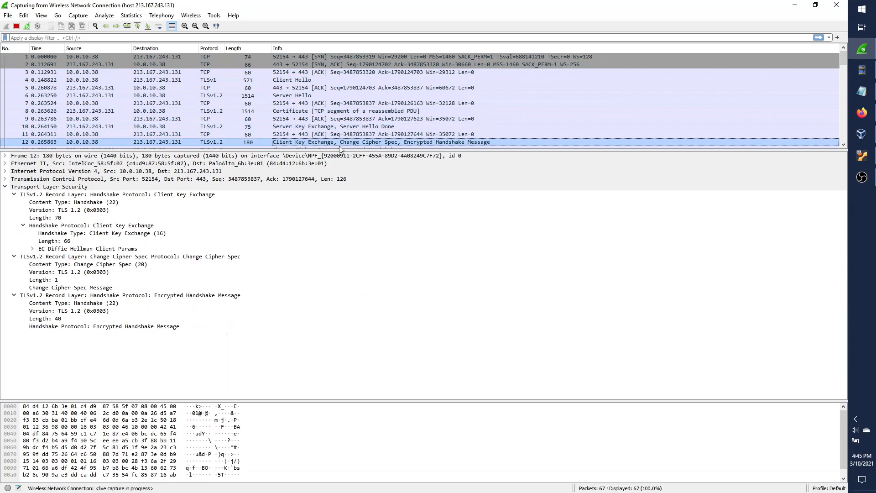
Show packet 13's Change Cipher Spec records, then switch over to Firefox.
scroll(374, 137, "down", 2)
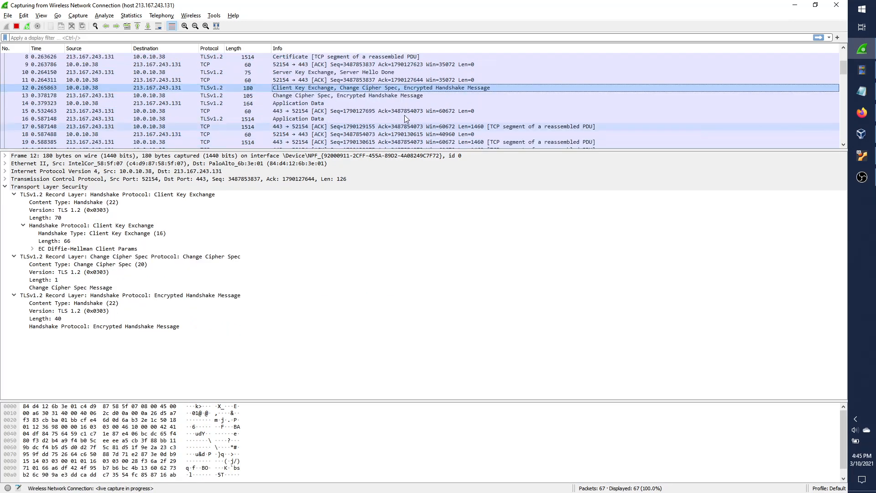
left_click(270, 97)
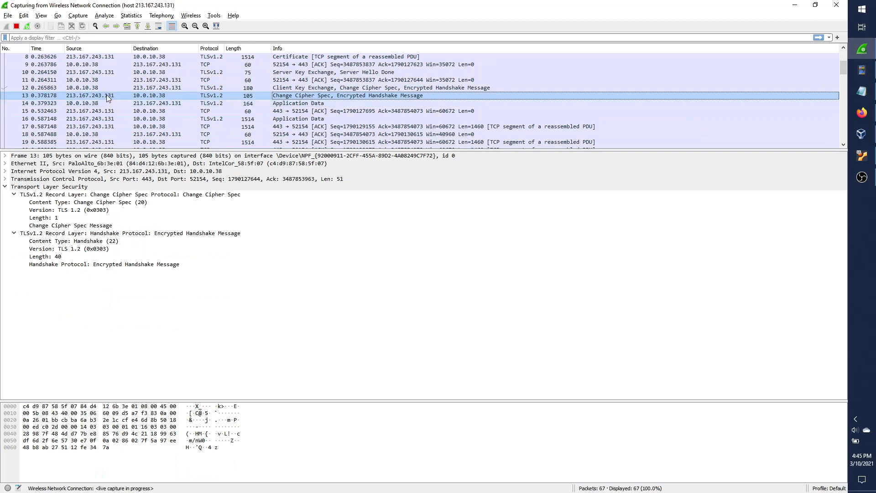
key("alt+Tab")
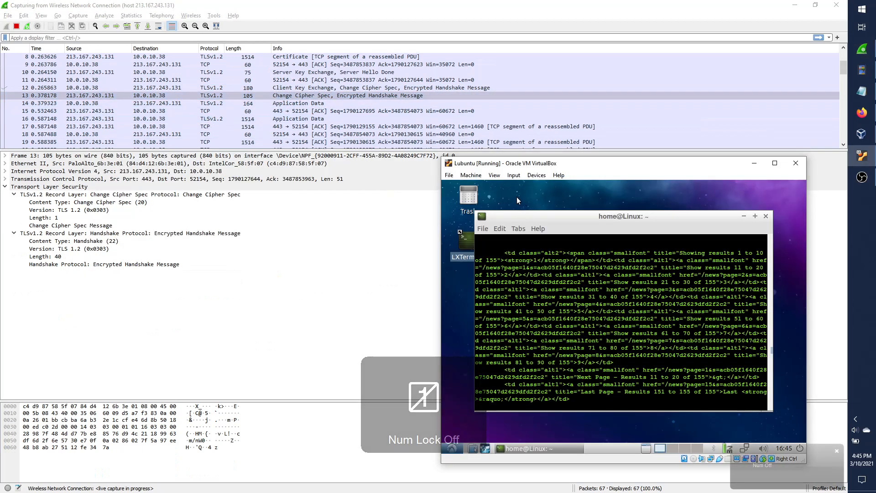
key("alt+Tab")
Open The Illustrated TLS Connection tab and scroll through its handshake steps to the end.
left_click(40, 3)
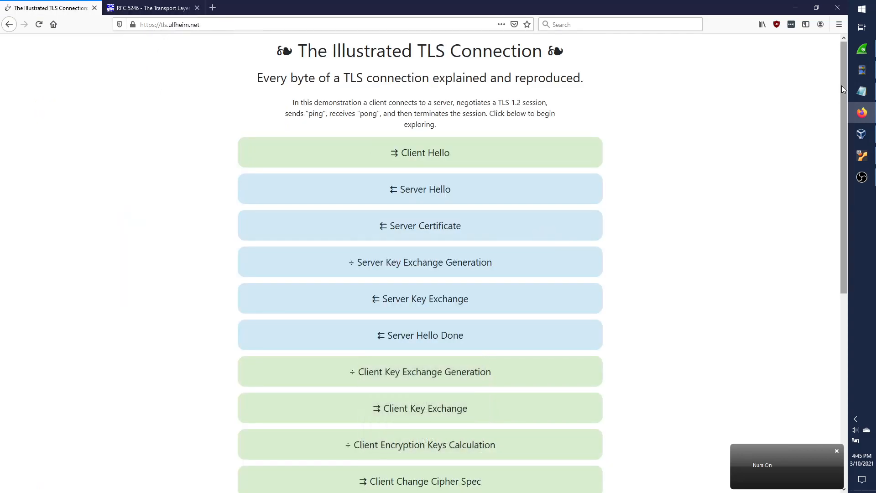
left_click_drag(841, 86, 833, 127)
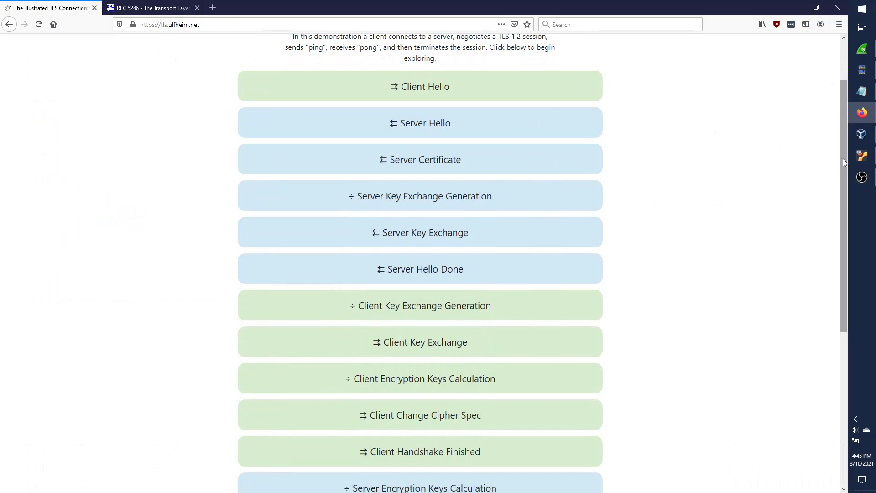
left_click_drag(843, 158, 831, 240)
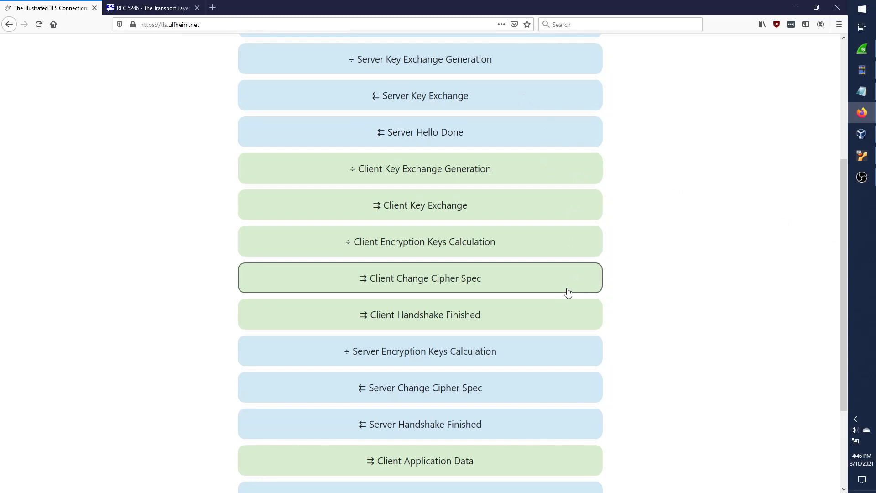
scroll(569, 293, "down", 3)
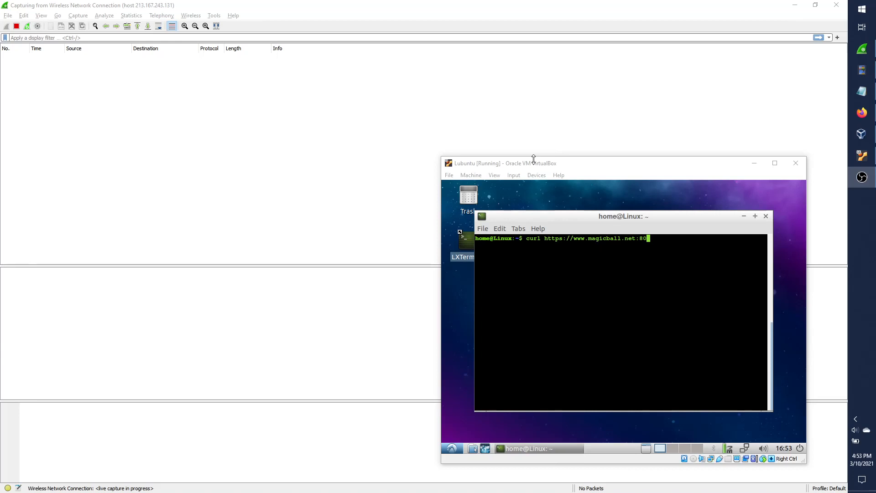
left_click(600, 218)
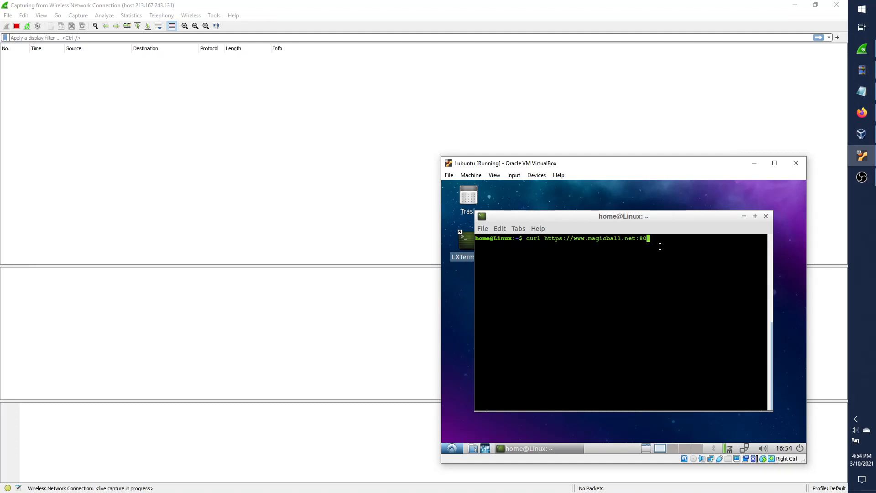
left_click_drag(640, 219, 645, 208)
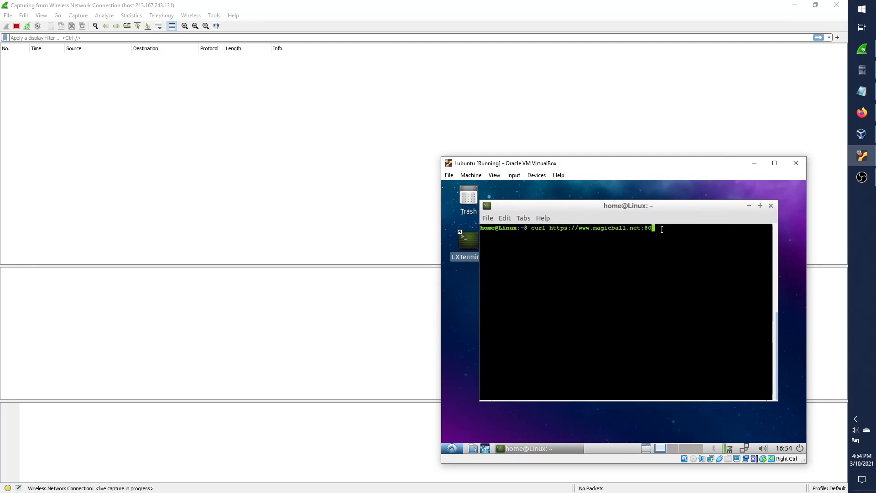
key("Return")
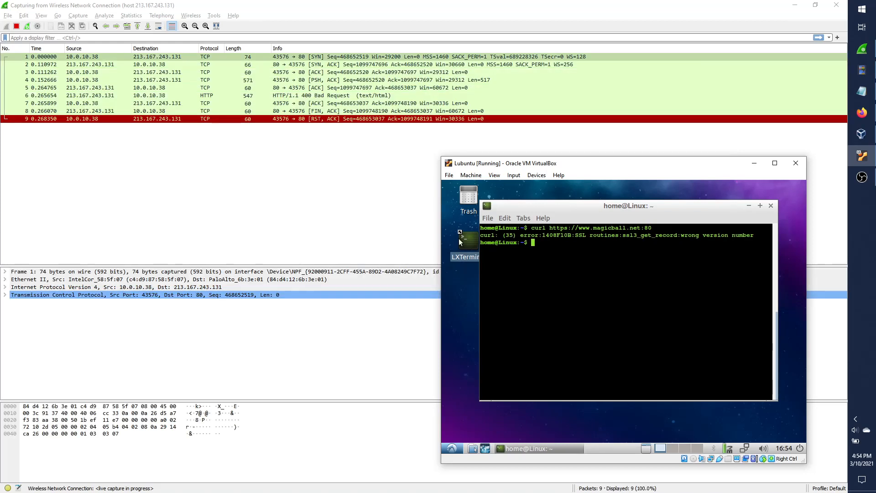
left_click_drag(481, 236, 755, 235)
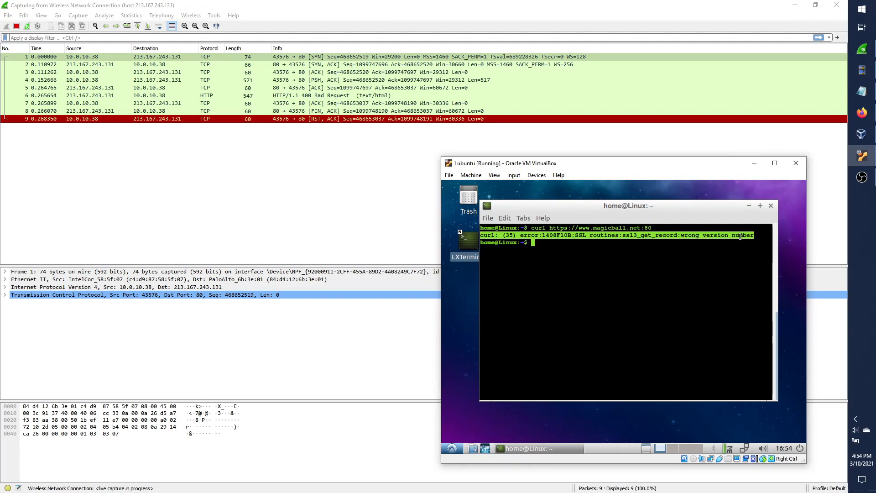
left_click(607, 272)
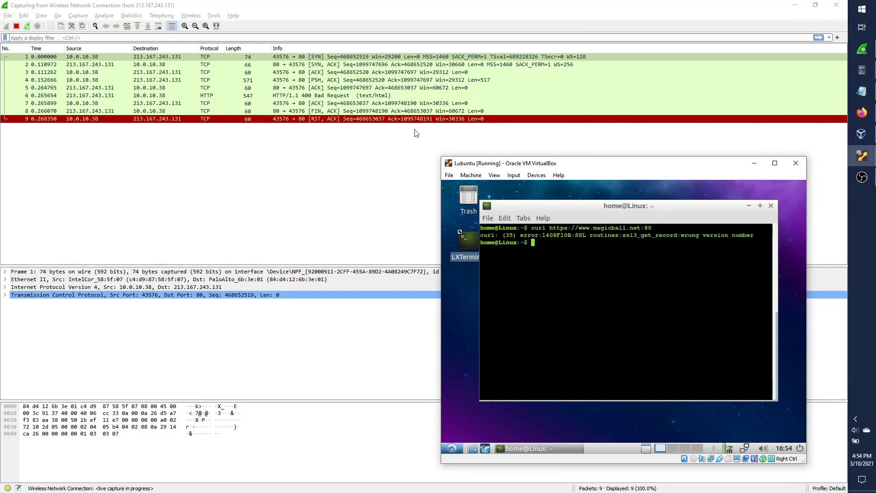
Click through packets 3 to 8, from the client's ACK to the server's FIN.
left_click(317, 73)
left_click(317, 73)
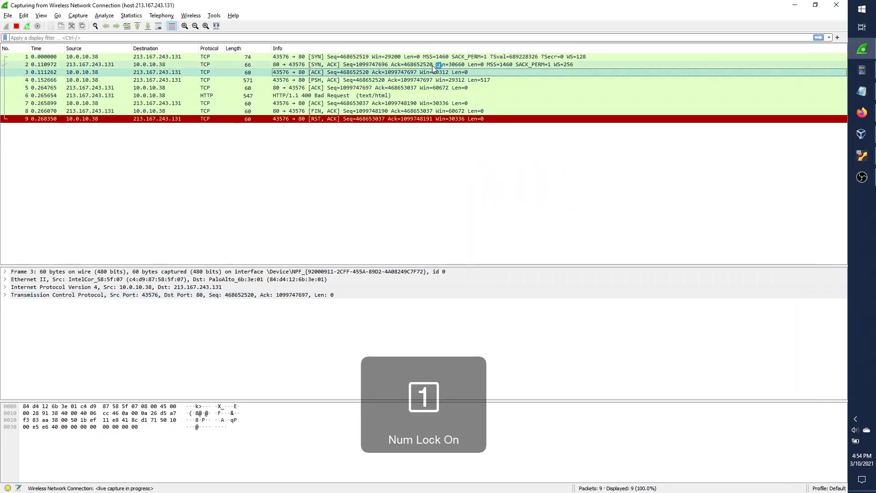
left_click(376, 79)
left_click(372, 88)
left_click(371, 96)
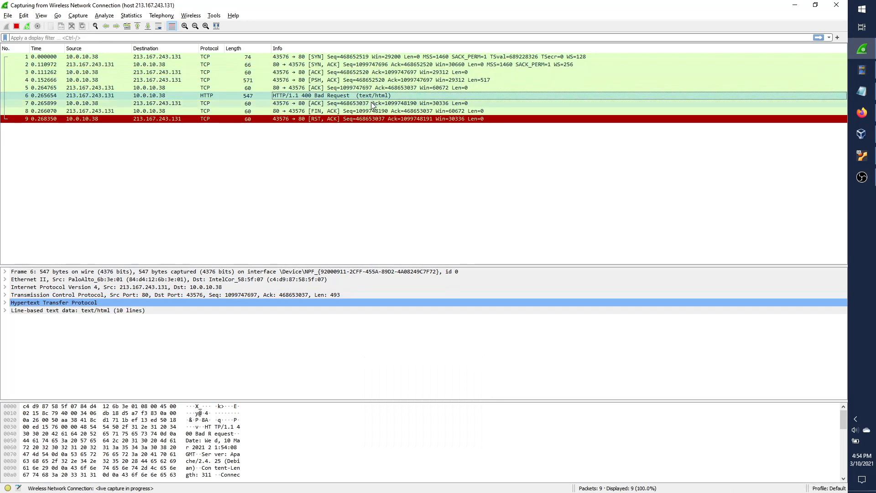
left_click(372, 103)
left_click(372, 111)
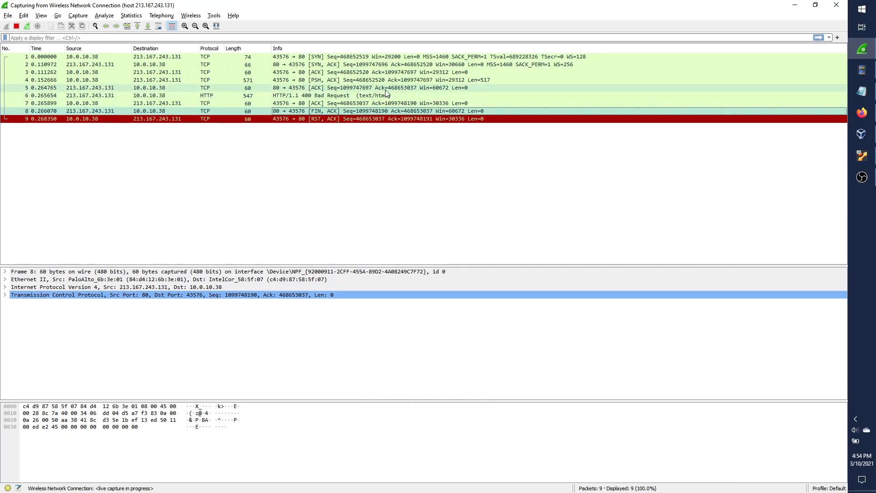
Step through the packets again from the SYN, ending on the final RST, ACK.
left_click(360, 58)
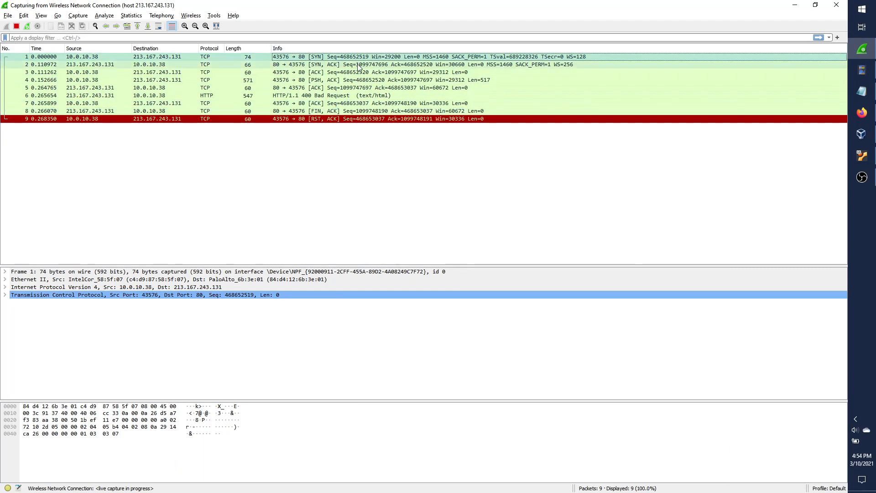
left_click(354, 72)
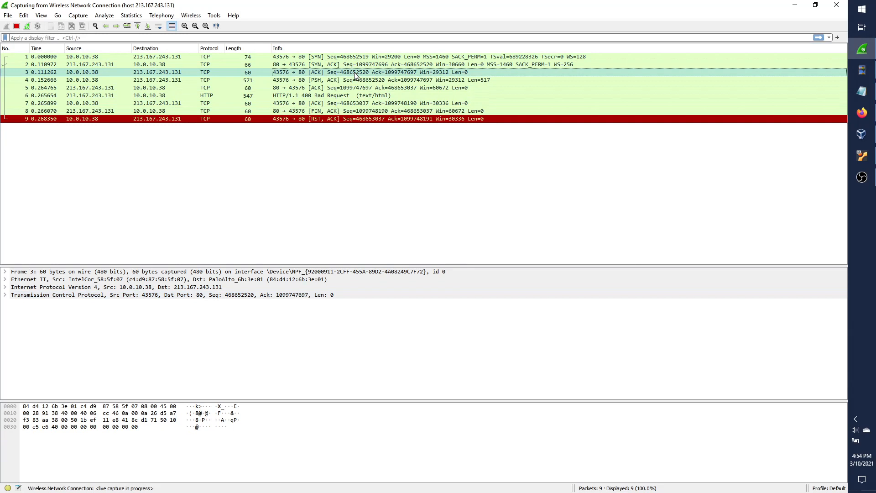
key("Down")
key("Down")
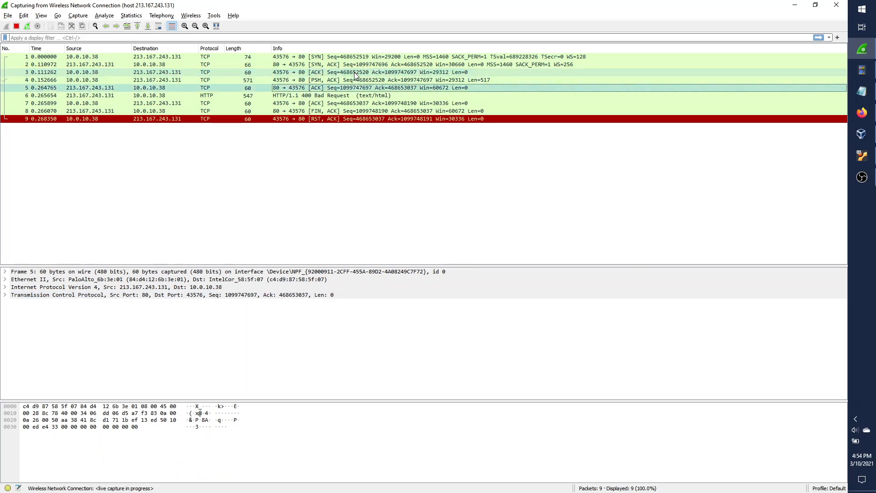
key("Up")
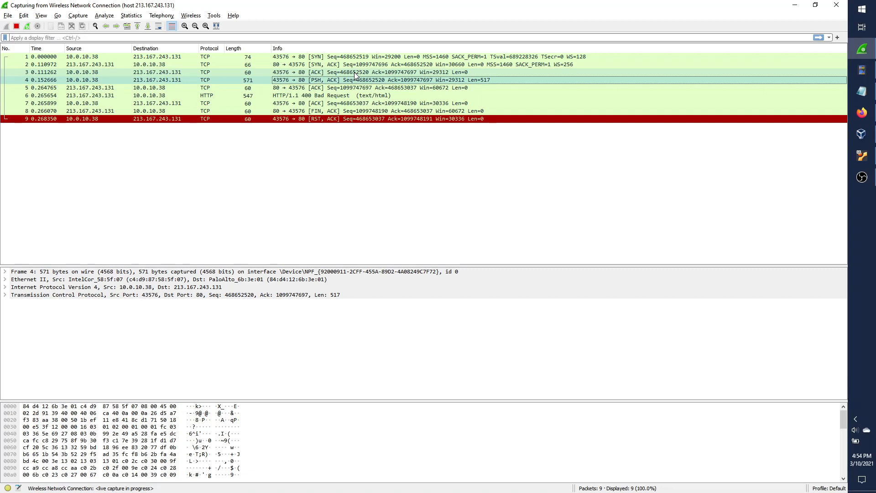
key("Down")
key("Down")
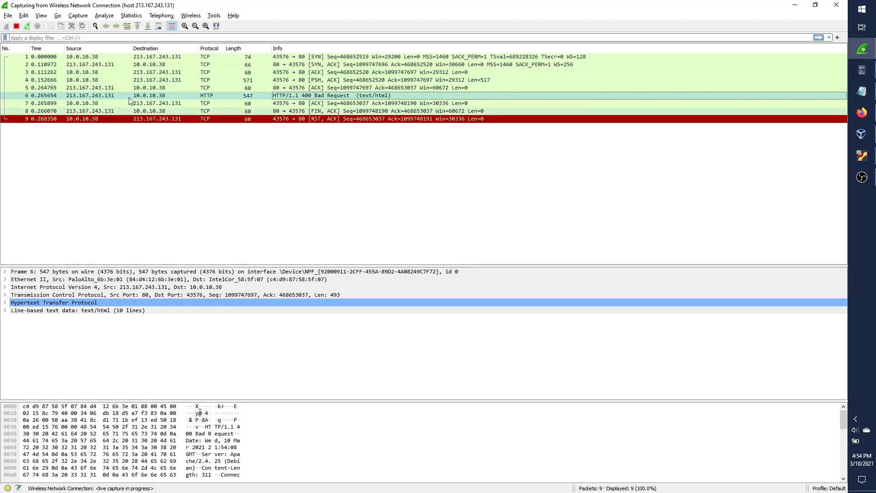
key("Down")
key("Down")
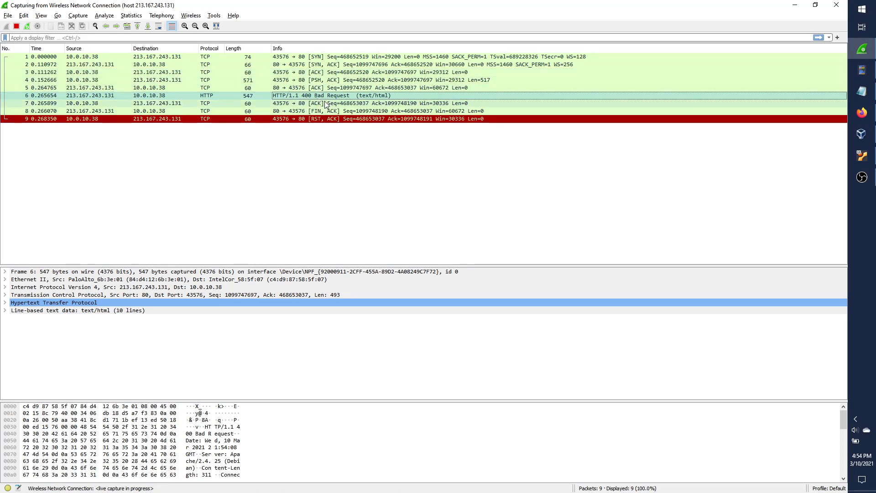
left_click(342, 122)
left_click(354, 140)
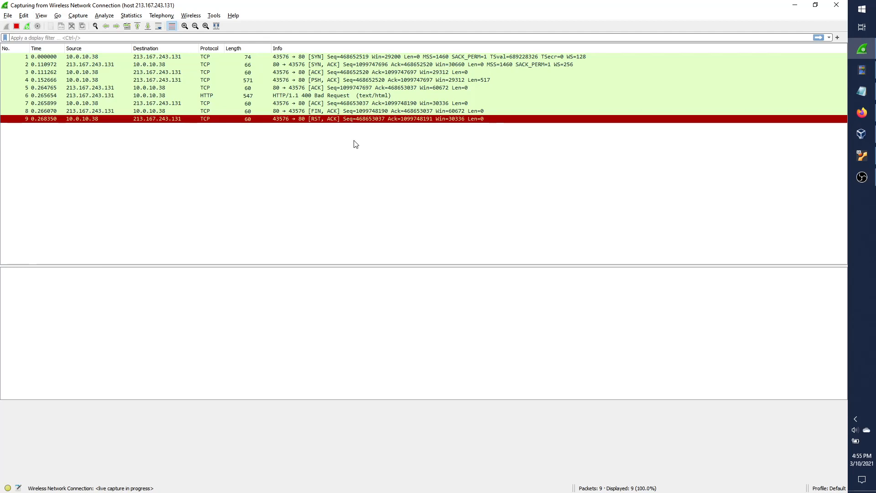
Revisit packets 4 and 6 (HTTP 400 Bad Request), then highlight packet 1's 40-byte TCP header.
left_click(303, 79)
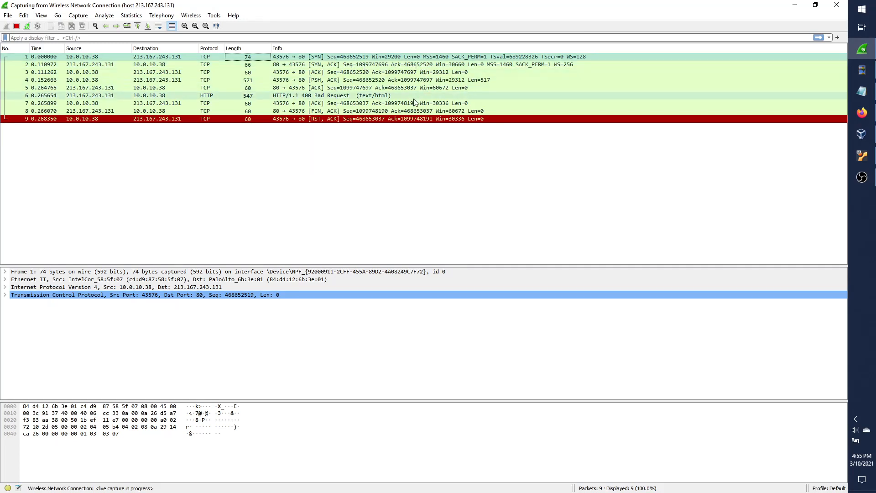
left_click(282, 96)
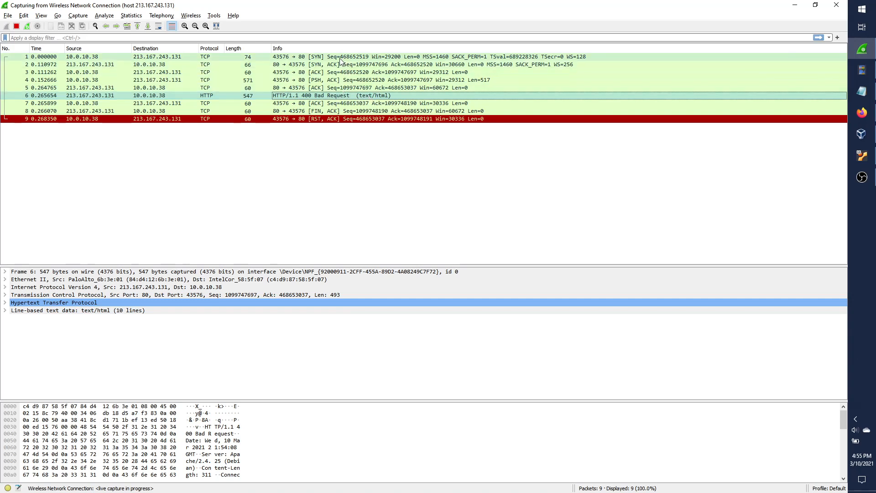
left_click(300, 57)
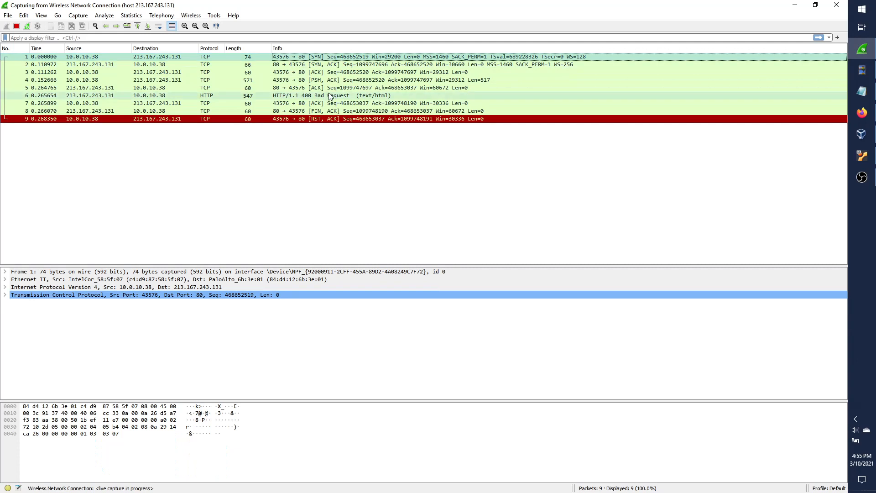
left_click(63, 297)
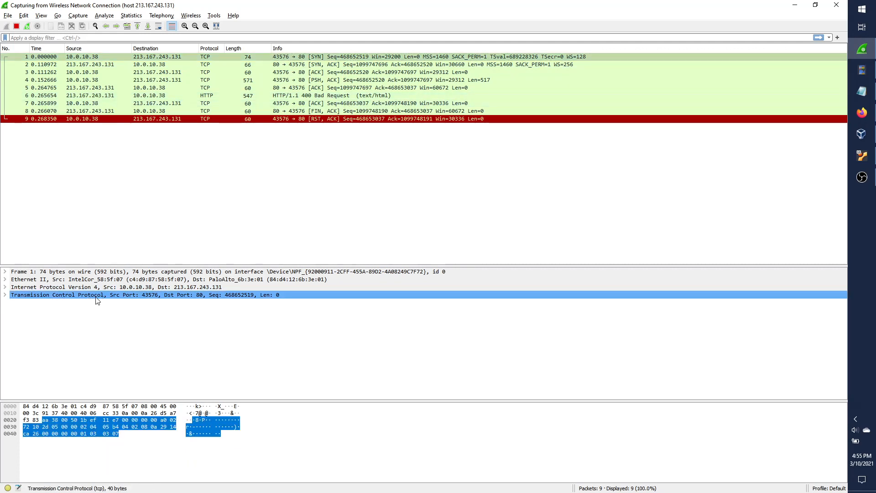
left_click(297, 58)
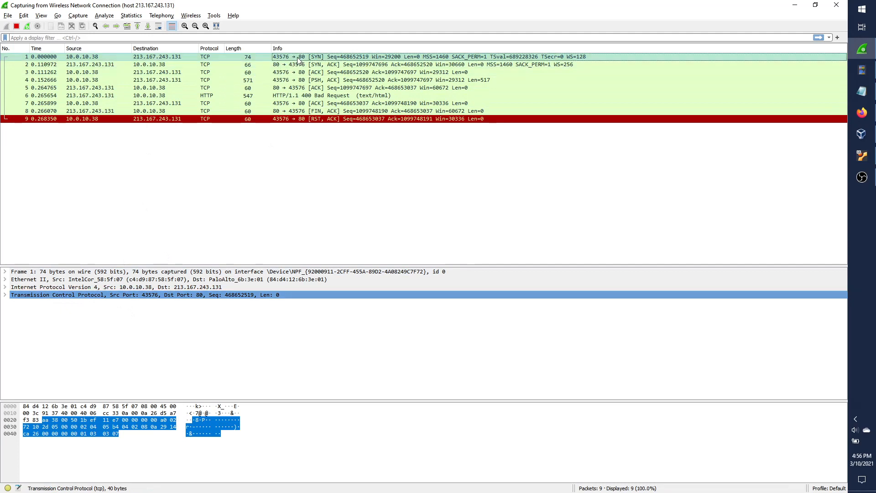
left_click(44, 296)
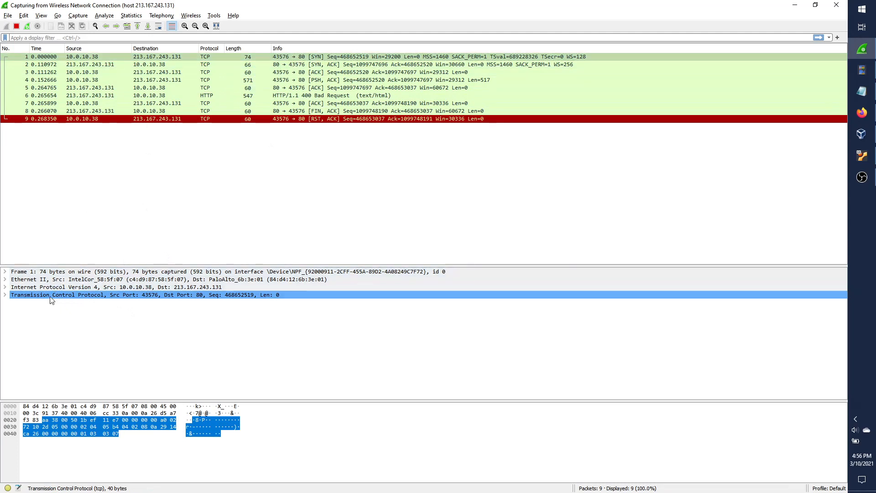
Add a Decode As rule so TCP port 80 is decoded as TLS.
right_click(102, 293)
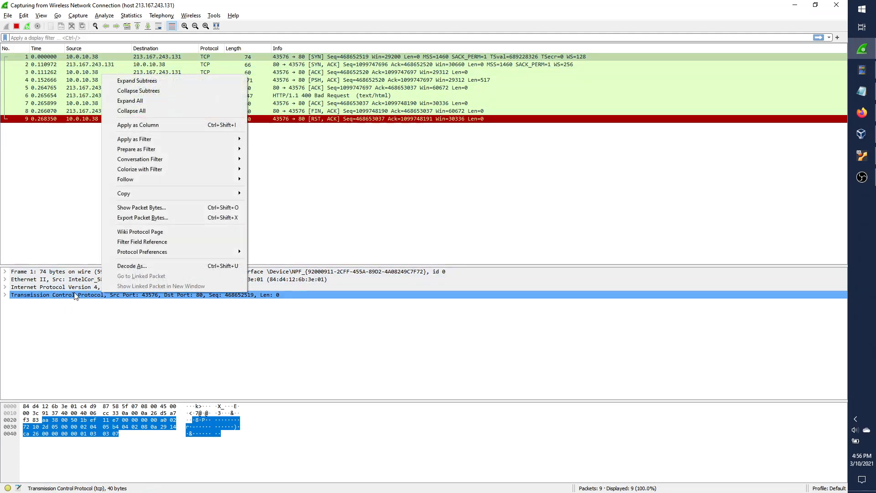
left_click(184, 266)
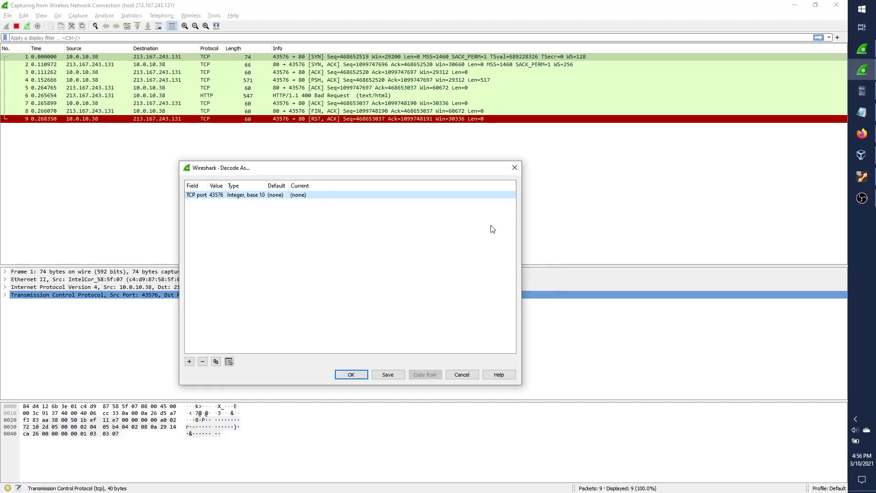
double_click(216, 196)
left_click(230, 195)
left_click(223, 211)
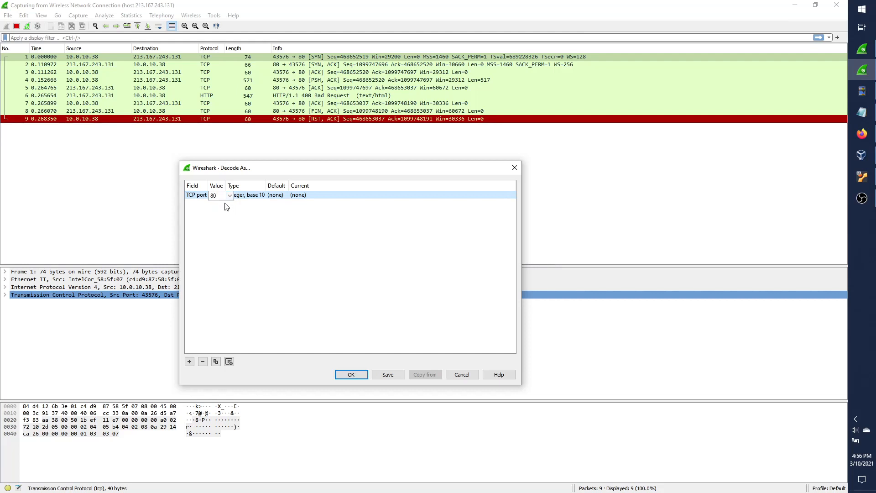
double_click(305, 197)
left_click(315, 196)
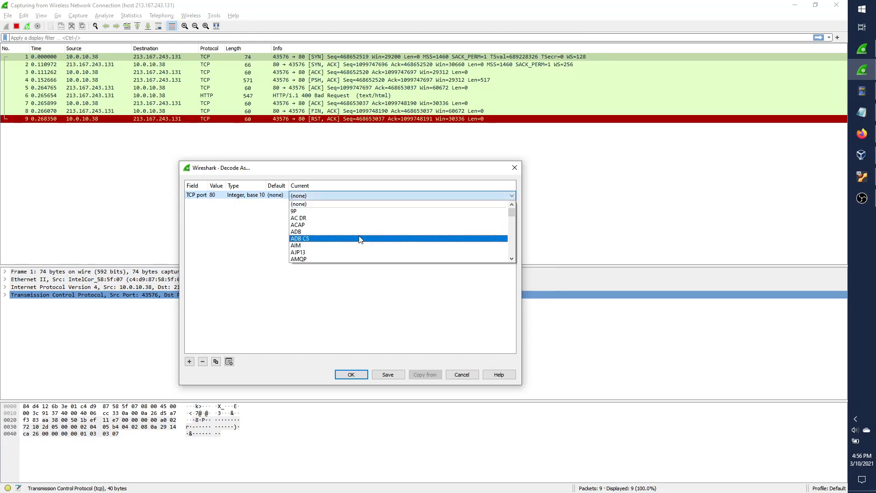
type("tls")
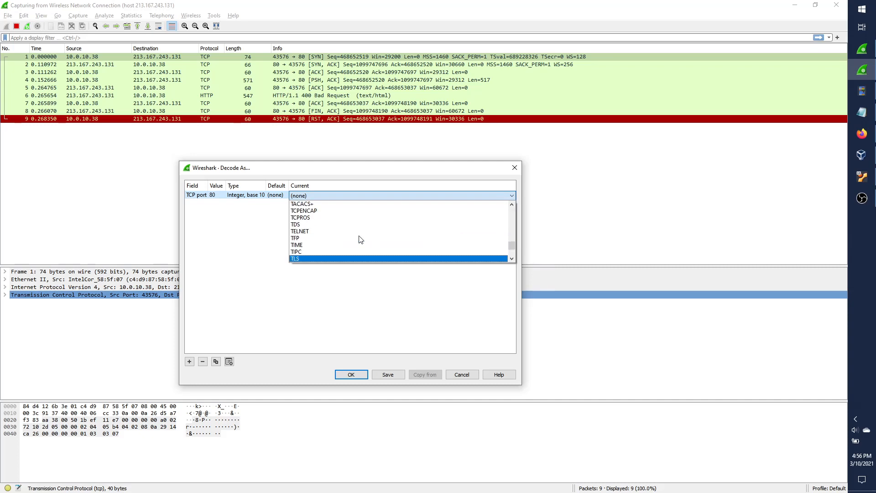
key("Return")
key("Return")
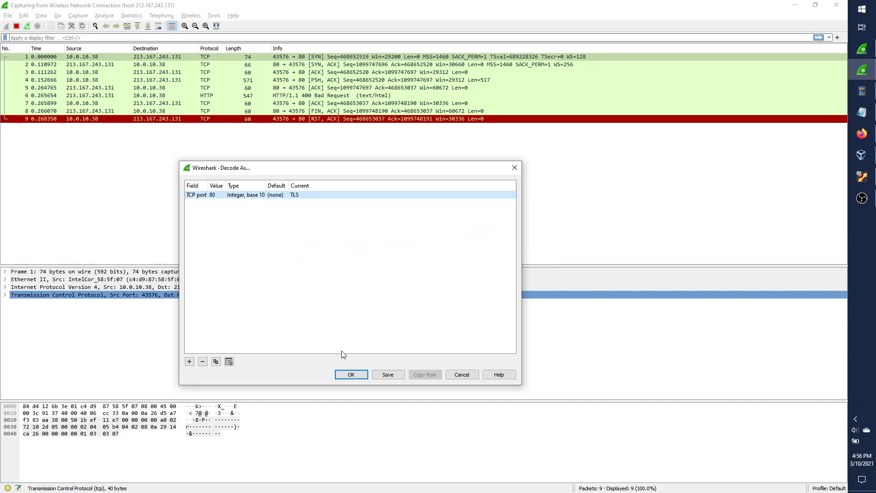
left_click(351, 374)
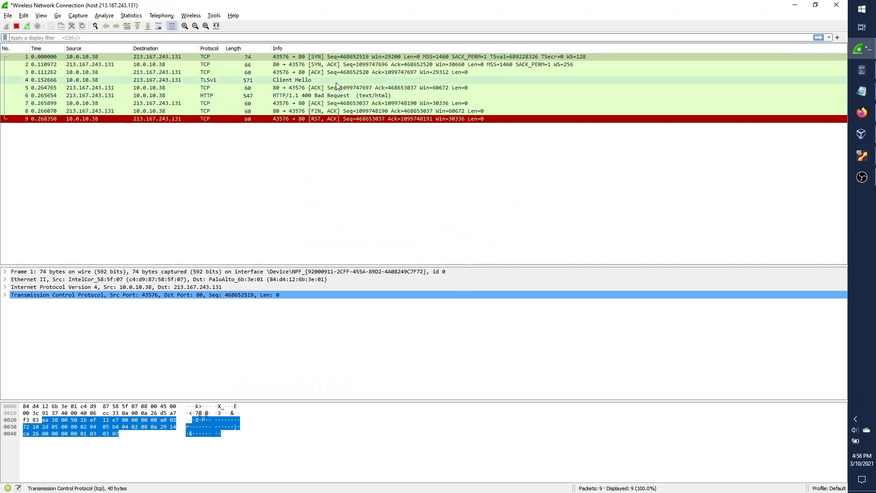
Inspect packet 4's Client Hello in a taller details pane: its TLS 1.2 version and 31 cipher suites.
left_click(366, 82)
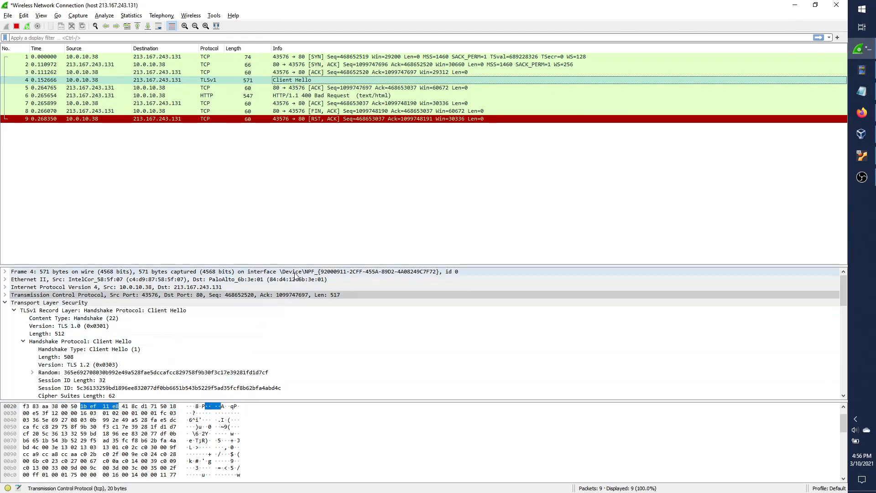
left_click_drag(323, 267, 327, 187)
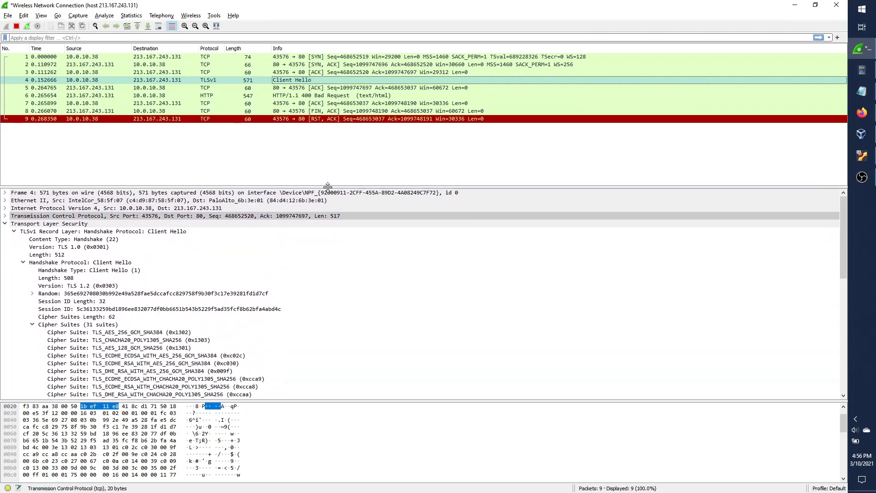
left_click(336, 56)
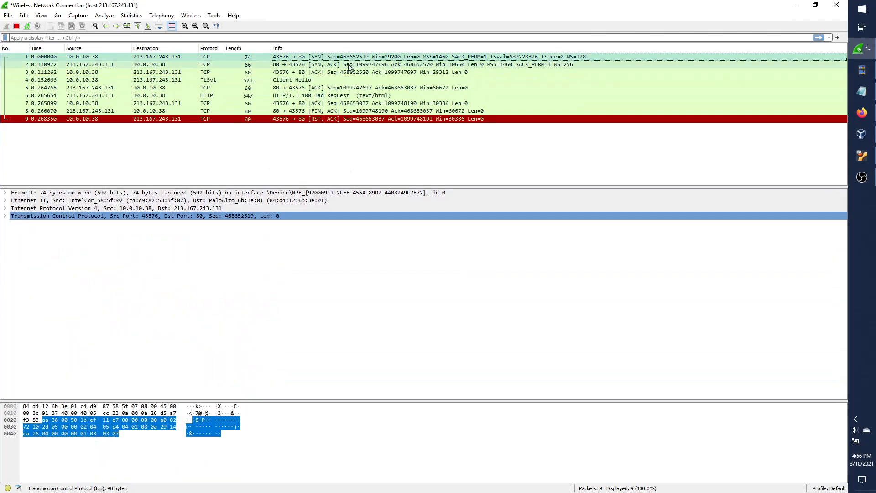
left_click(339, 80)
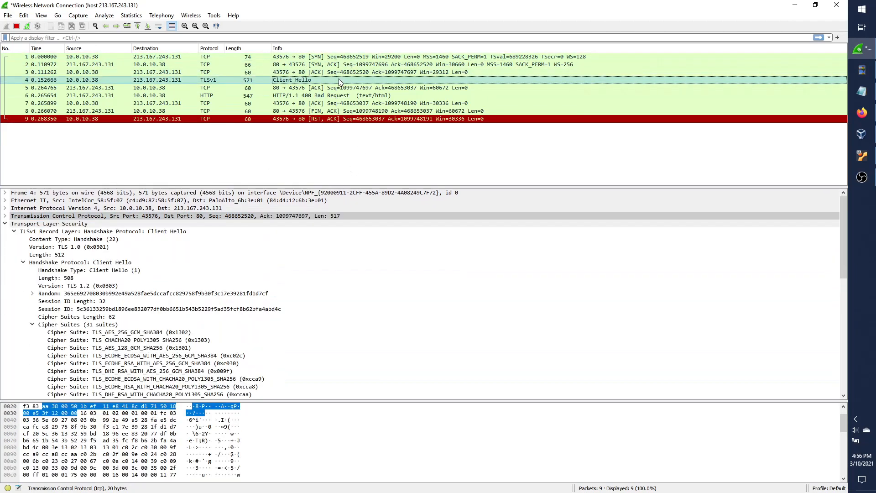
left_click(112, 286)
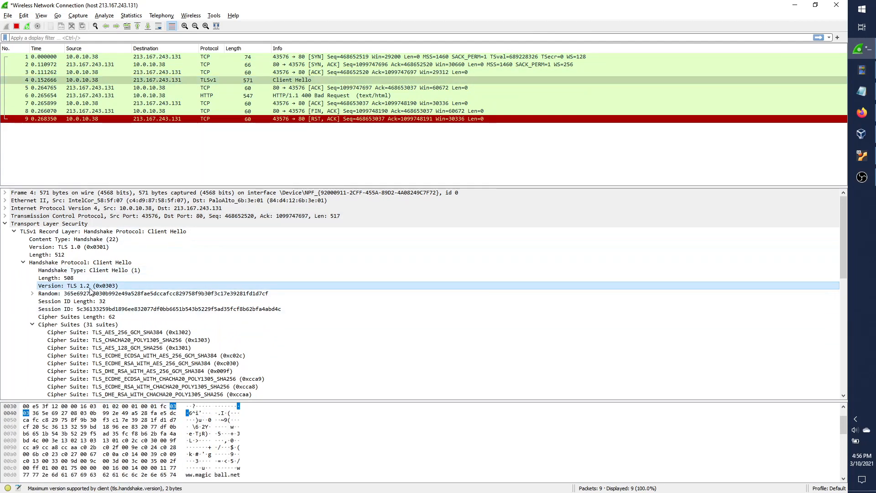
left_click(115, 324)
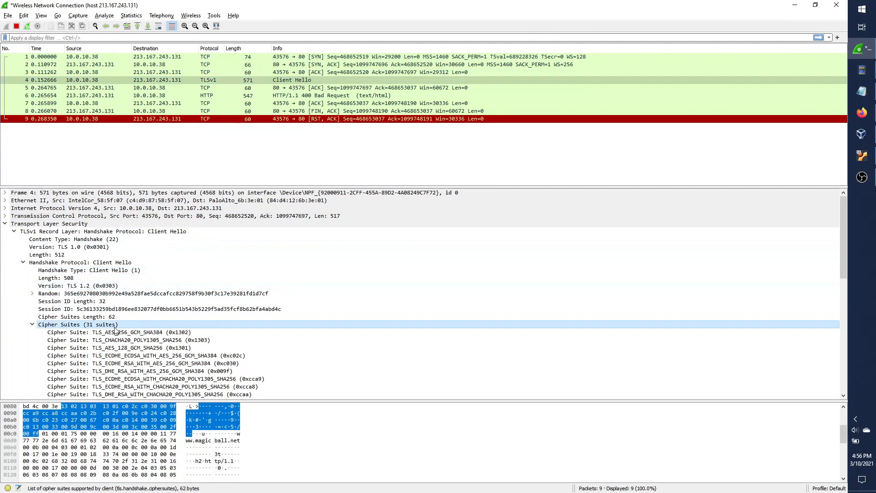
Step through packets 5–9: the server ACK, HTTP response, FIN/ACK and RST/ACK reset.
left_click(345, 88)
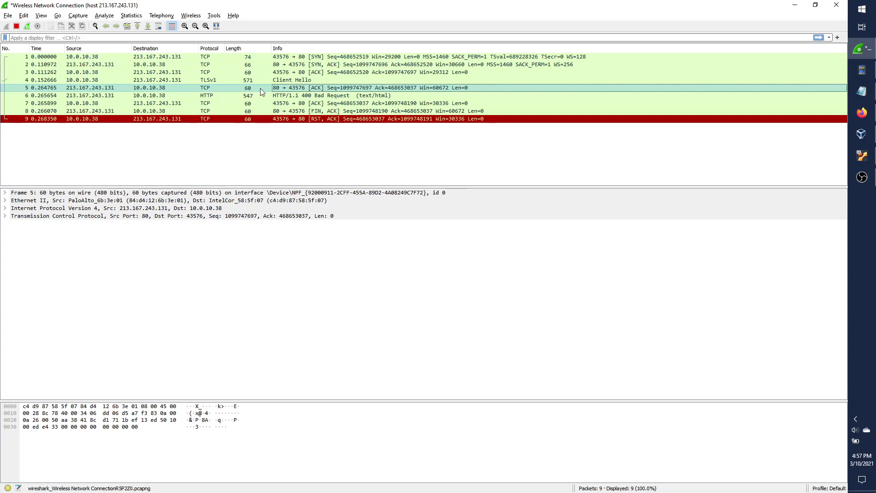
key("Down")
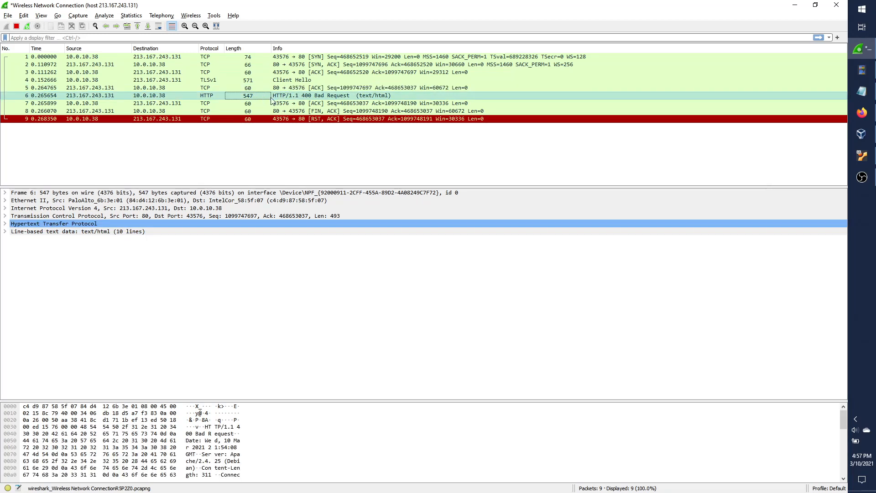
left_click(332, 104)
left_click(331, 118)
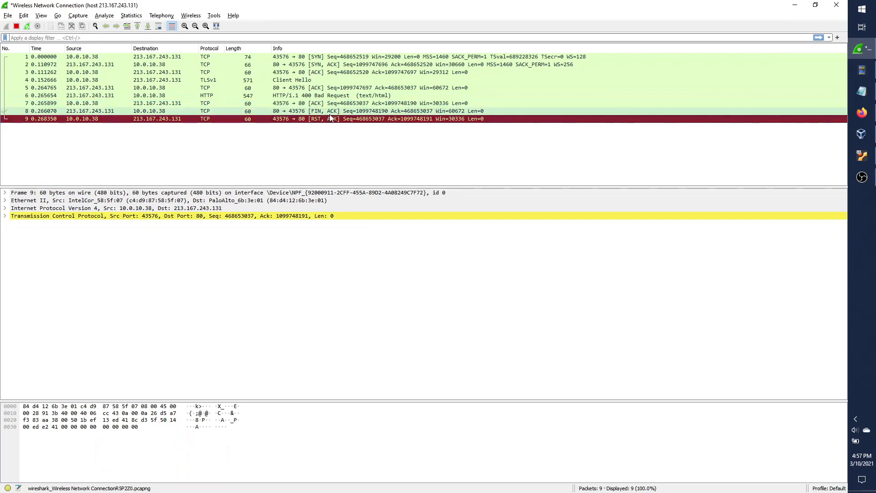
left_click(342, 112)
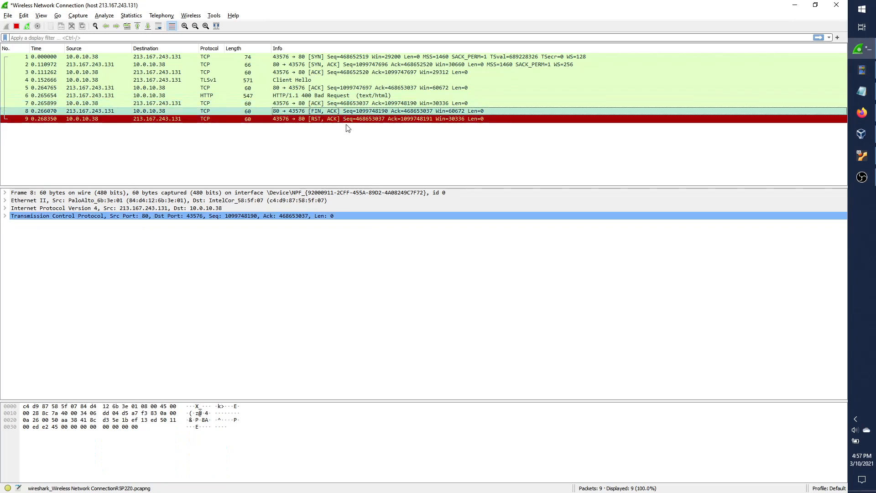
left_click(358, 120)
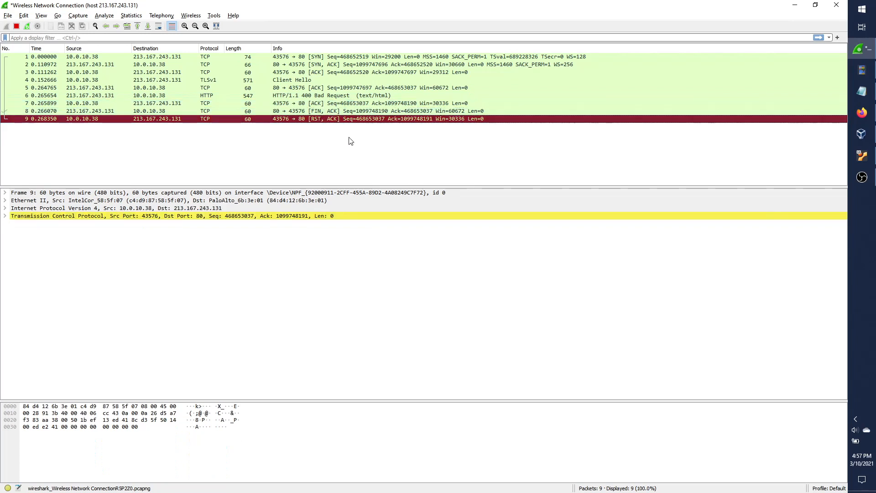
left_click(350, 142)
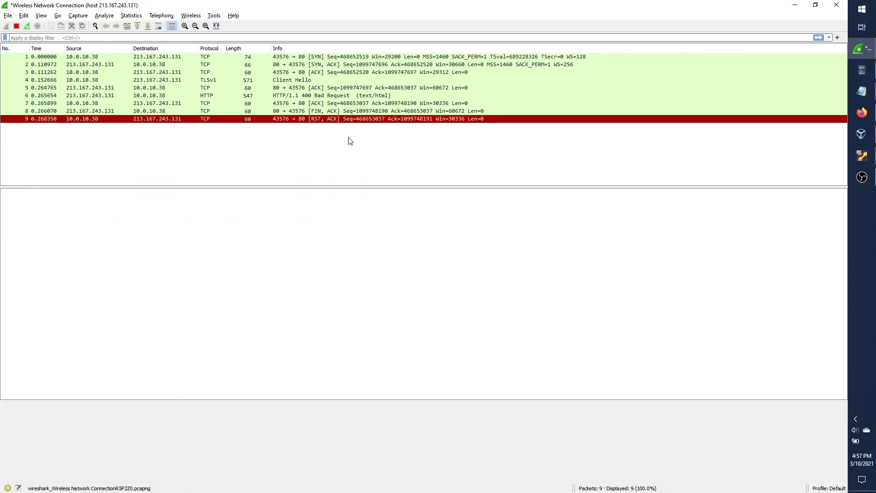
Compare the packet 4 Client Hello against the packet 6 HTTP 400 Bad Request response.
left_click(319, 80)
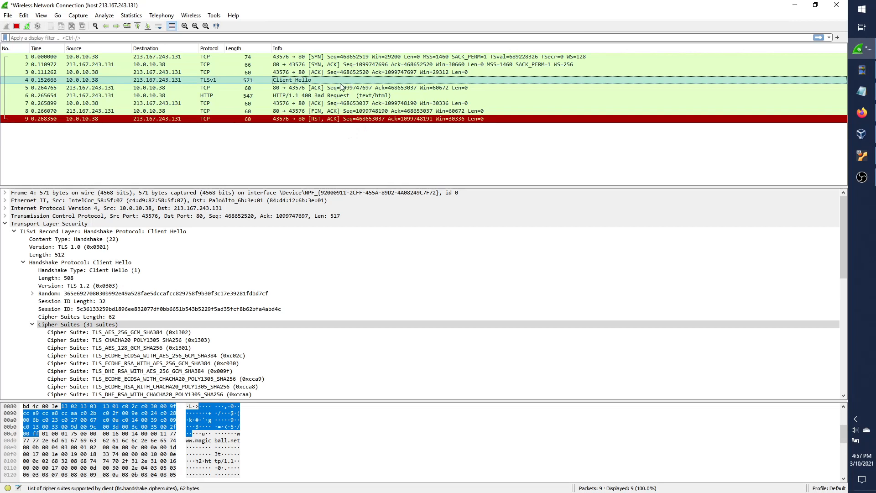
left_click(333, 88)
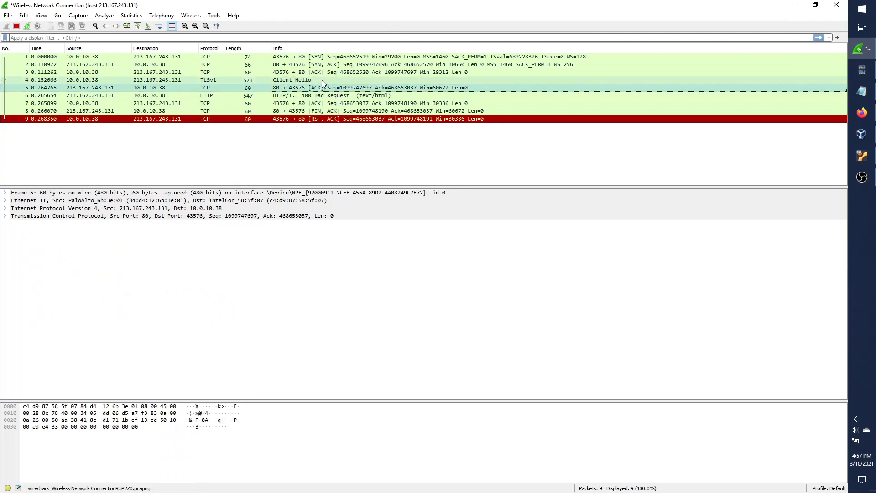
left_click(321, 80)
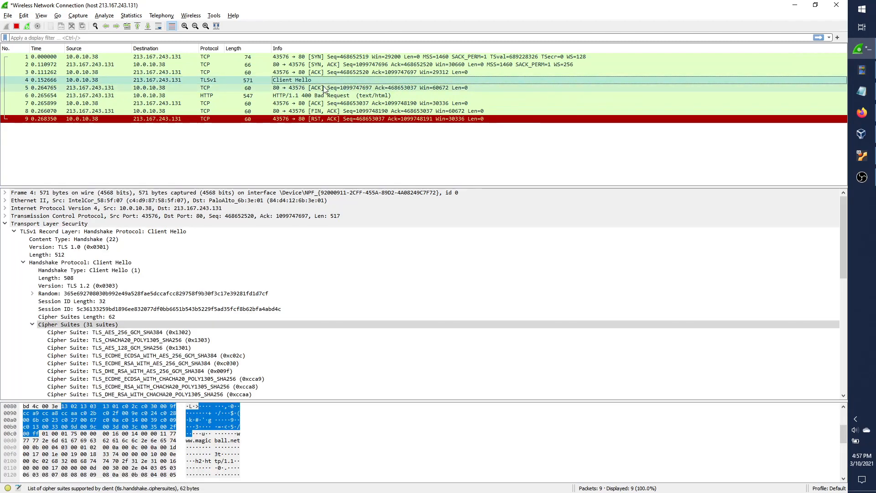
left_click(306, 96)
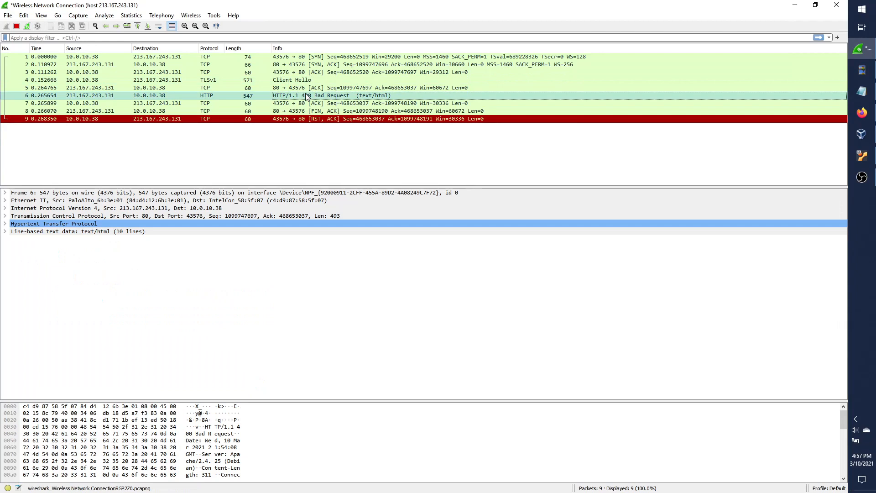
left_click(314, 80)
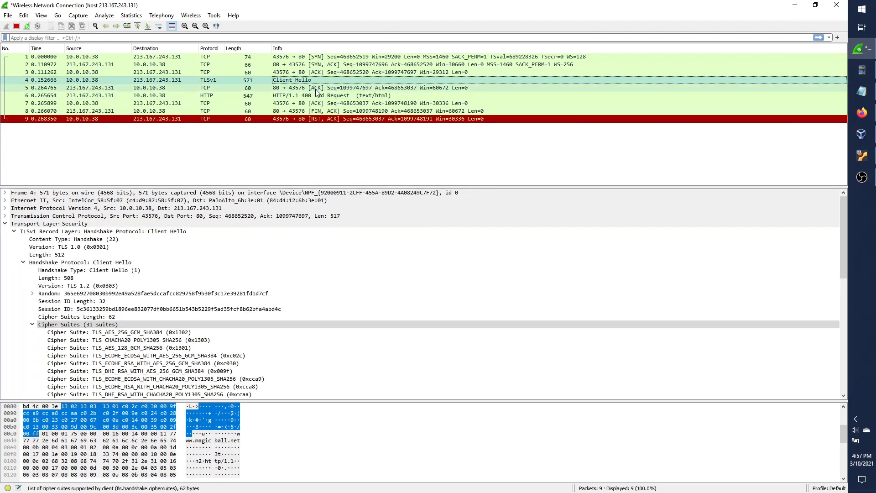
left_click(319, 97)
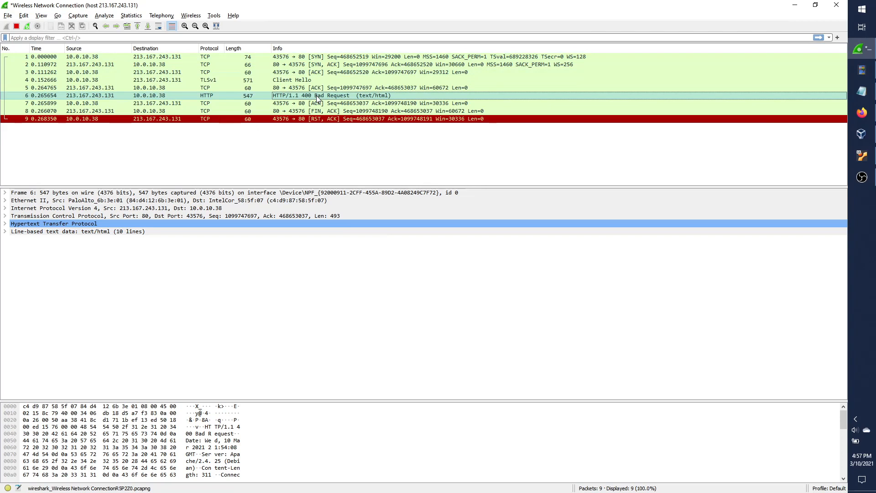
Review packets 4–7 once more, ending on the 400 Bad Request, then bring the Lubuntu VM forward.
left_click(328, 80)
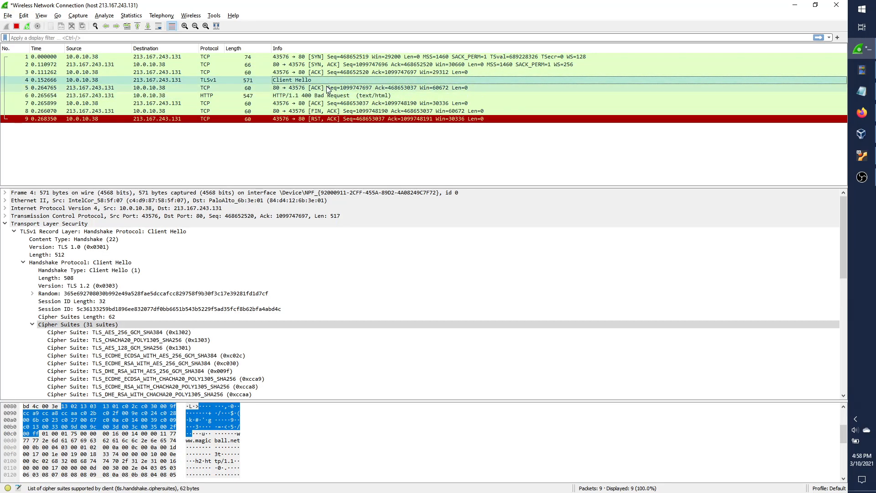
left_click(328, 90)
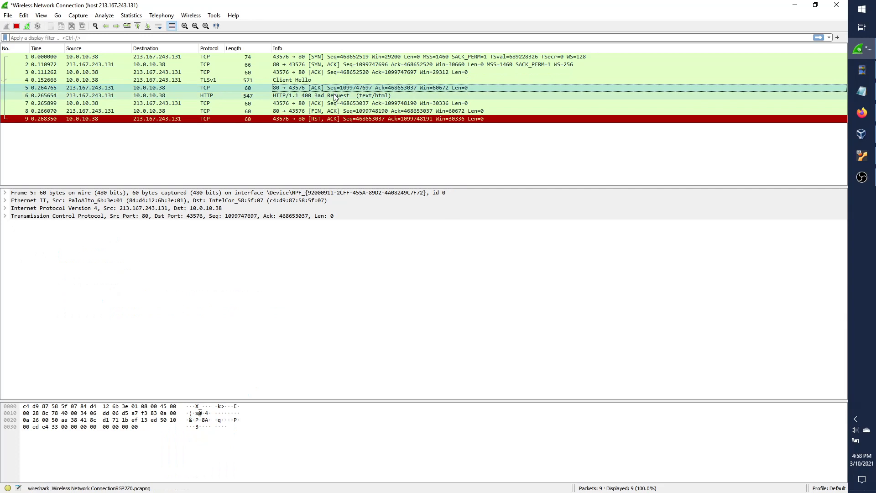
left_click(333, 95)
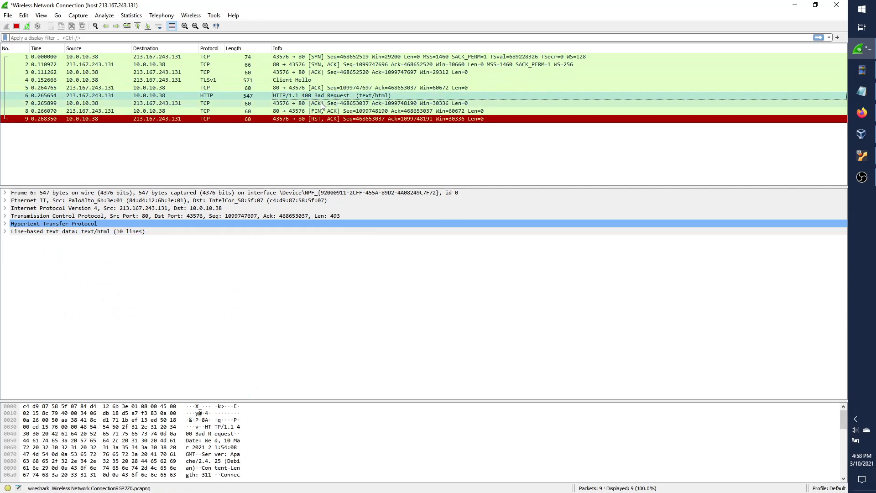
left_click(321, 104)
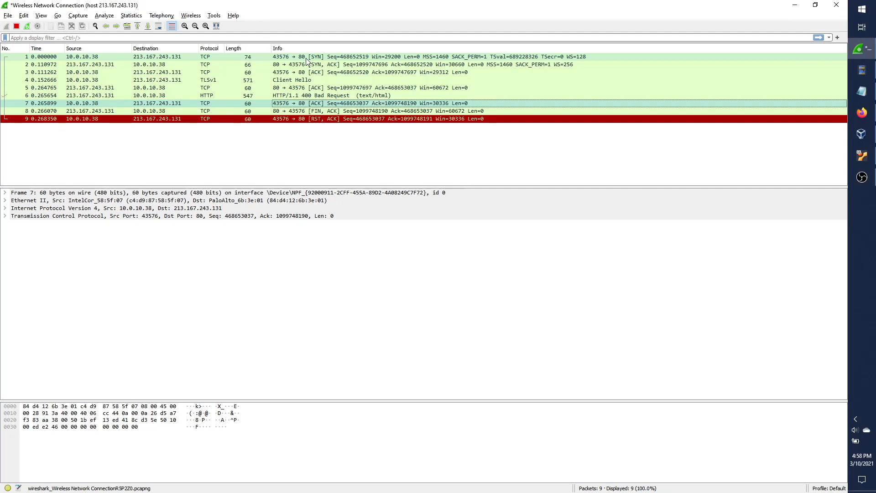
left_click(323, 82)
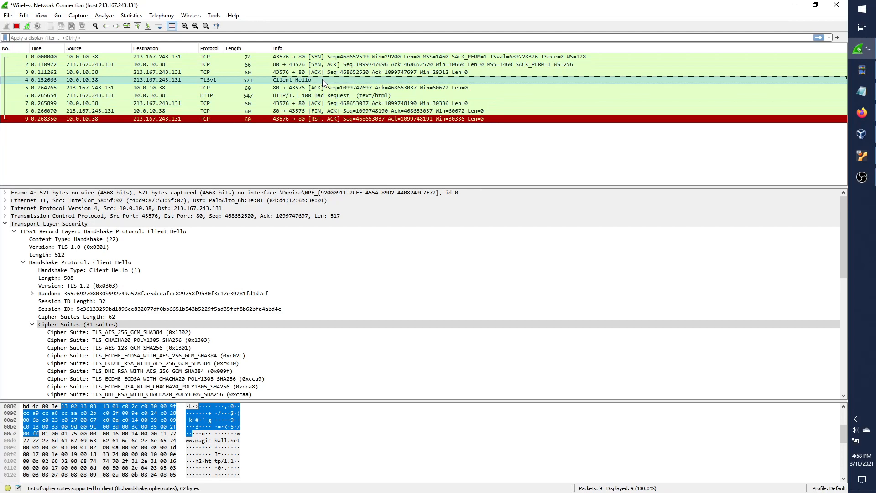
left_click(342, 96)
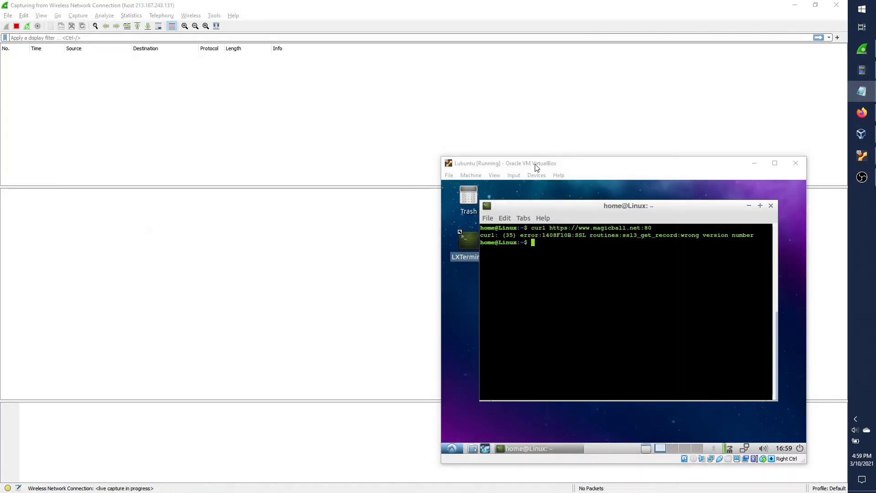
left_click(537, 168)
key("Num_Lock")
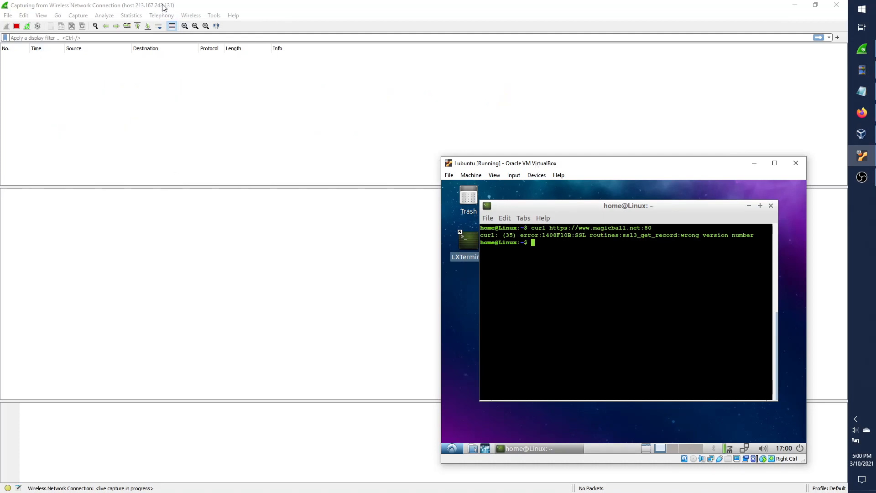
Discard the recalled curl command and clear the terminal screen.
key("Up")
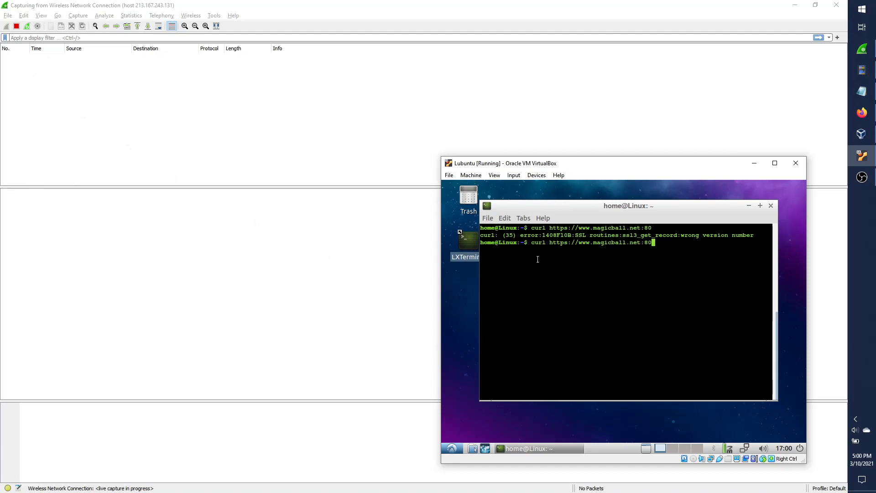
key("BackSpace")
key("BackSpace")
key("BackSpace")
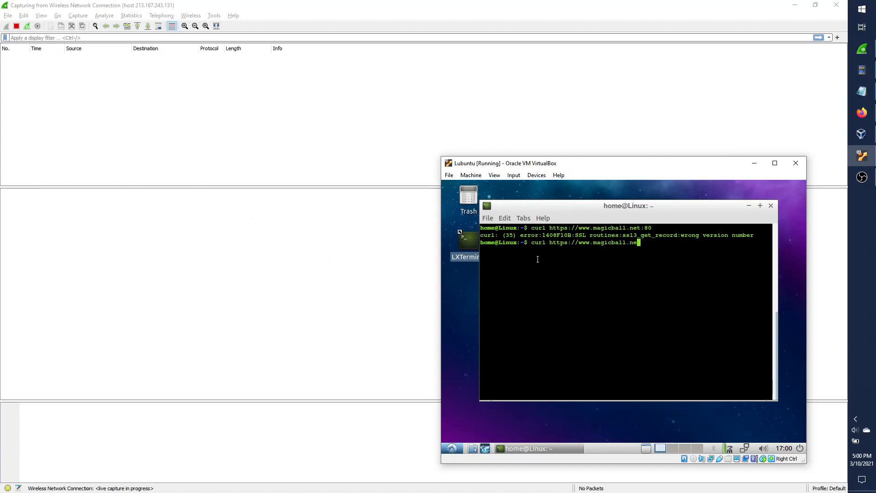
key("BackSpace")
key("BackSpace")
key("BackSpace")
key("BackSpace")
key("BackSpace")
key("BackSpace")
key("BackSpace")
key("BackSpace")
key("BackSpace")
key("BackSpace")
key("BackSpace")
key("BackSpace")
key("BackSpace")
key("BackSpace")
key("BackSpace")
key("BackSpace")
key("BackSpace")
key("BackSpace")
key("BackSpace")
key("BackSpace")
type("clear")
key("Return")
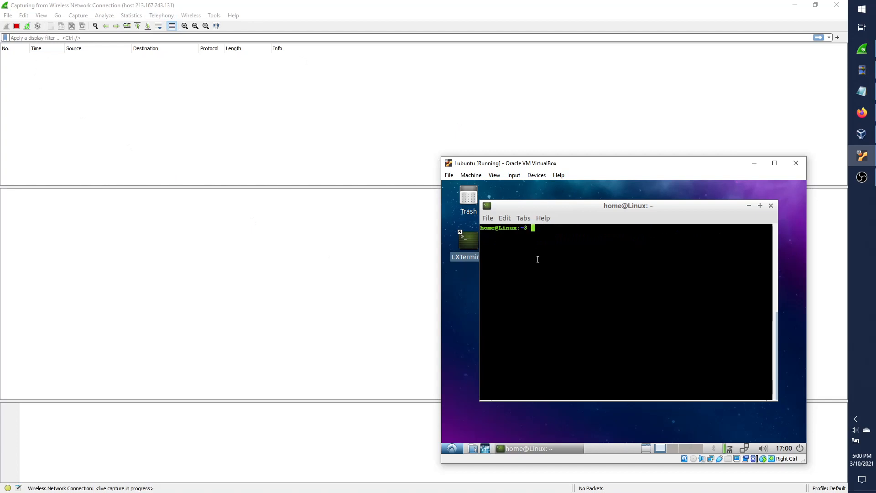
Rerun the magicball.net curl request without :80, restricted with --ciphers 3des.
key("Up")
key("Up")
key("BackSpace")
key("BackSpace")
key("BackSpace")
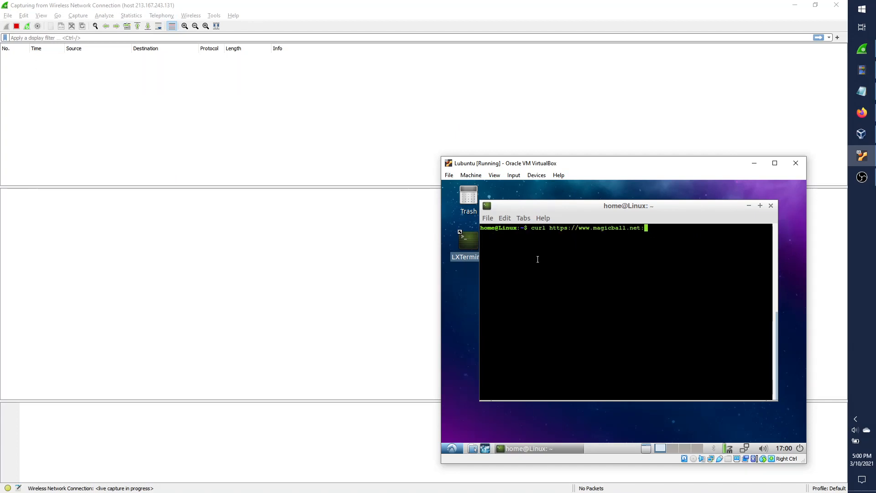
type("--ciphers 3des")
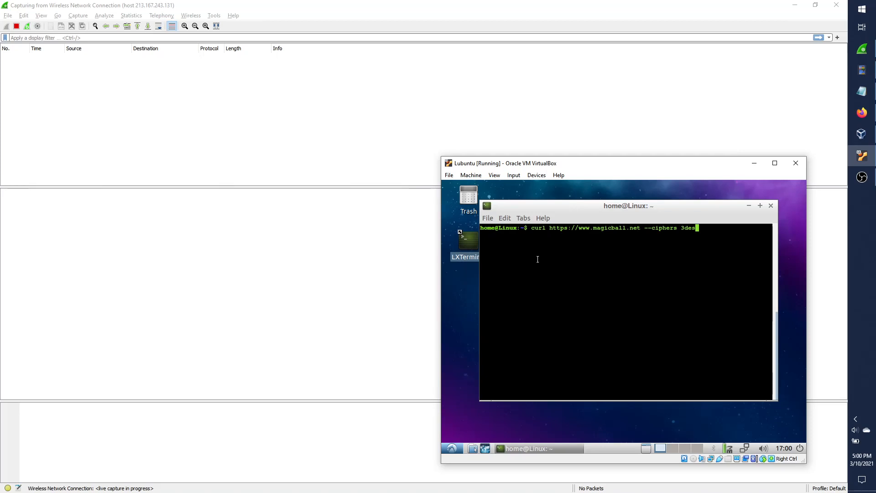
key("Return")
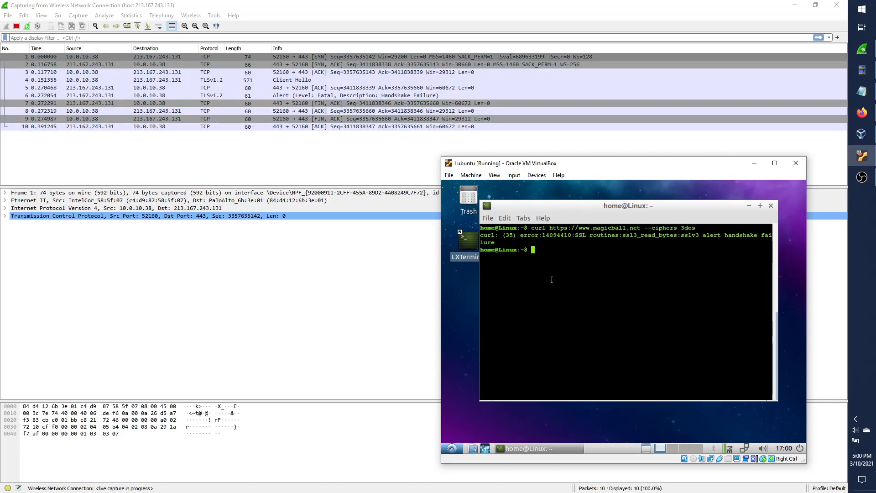
Mark the curl error, then step through new packets 2–6, ending on the fatal Handshake Failure alert.
left_click_drag(482, 236, 495, 242)
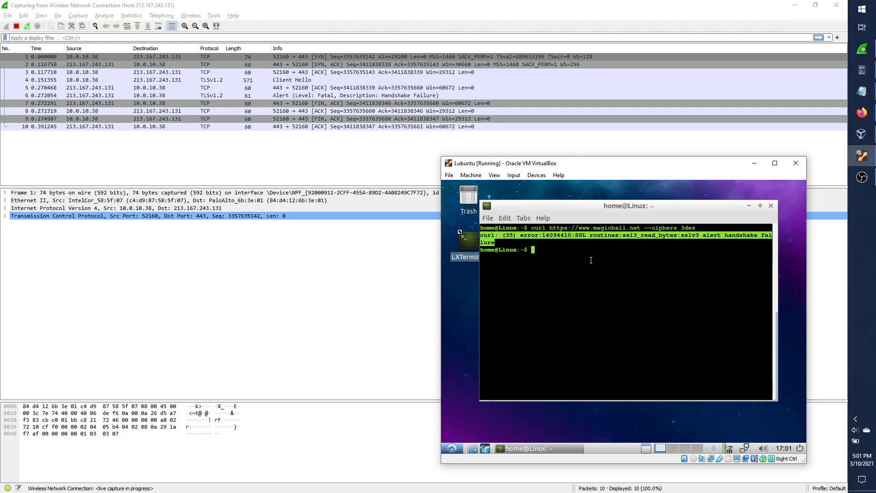
left_click(219, 83)
left_click(238, 64)
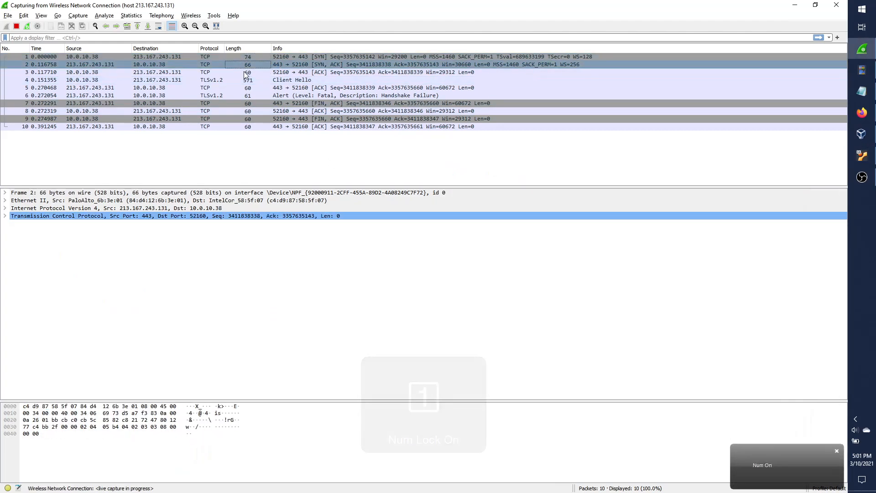
left_click(251, 72)
left_click(266, 63)
left_click(264, 73)
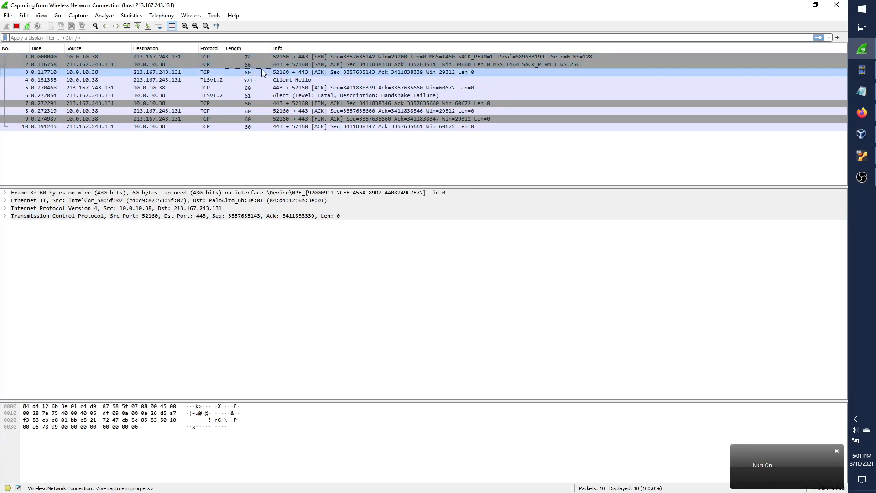
left_click(265, 79)
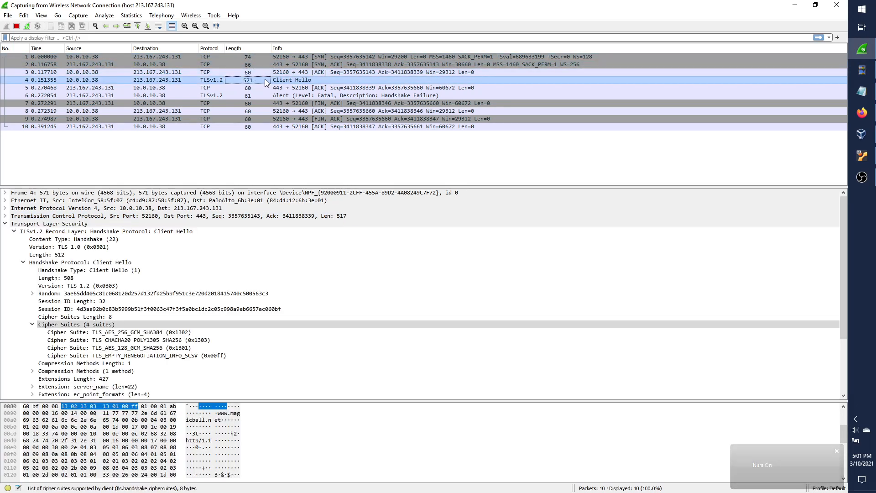
left_click(260, 87)
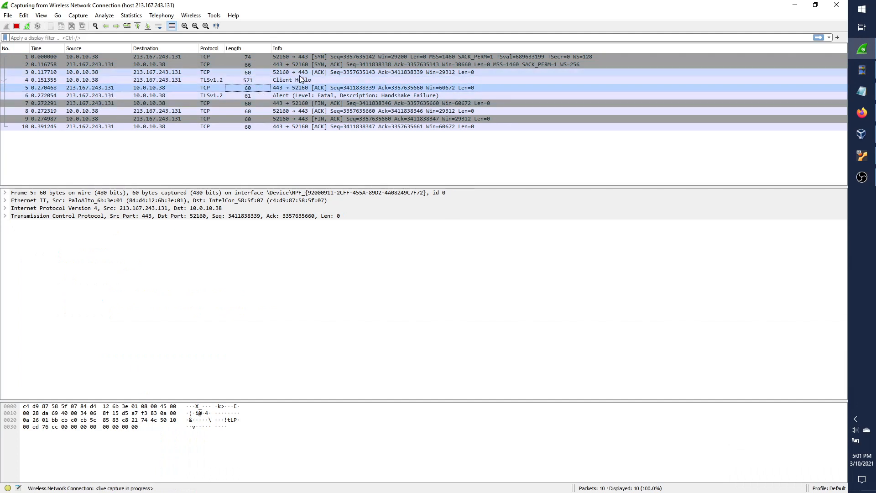
left_click(314, 98)
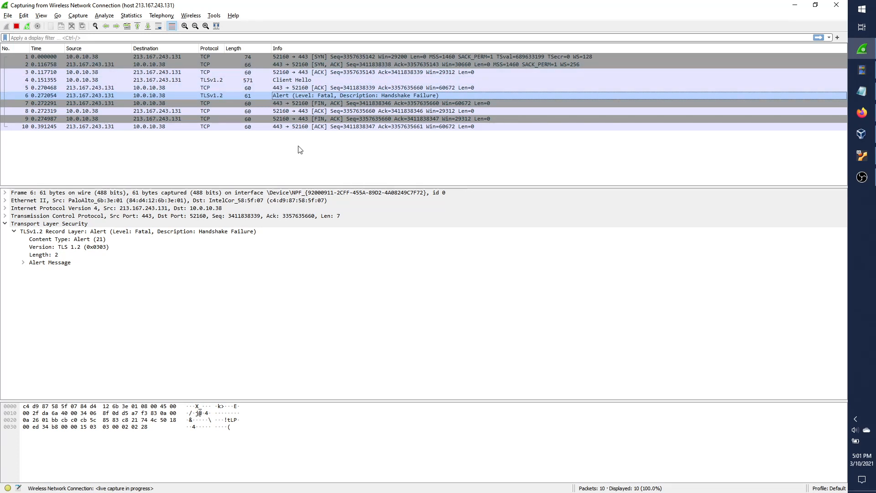
Enlarge packet 4's details and check its TLS 1.2 version and the 4-suite Cipher Suites list.
left_click(286, 87)
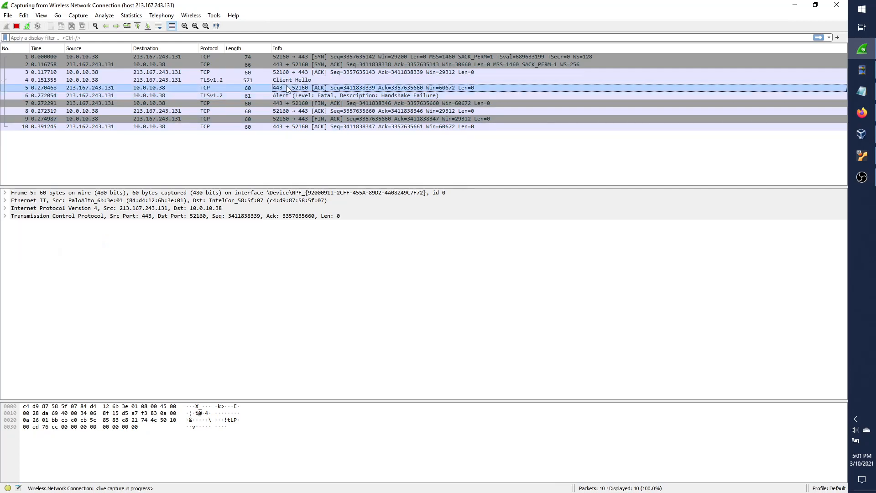
left_click(314, 79)
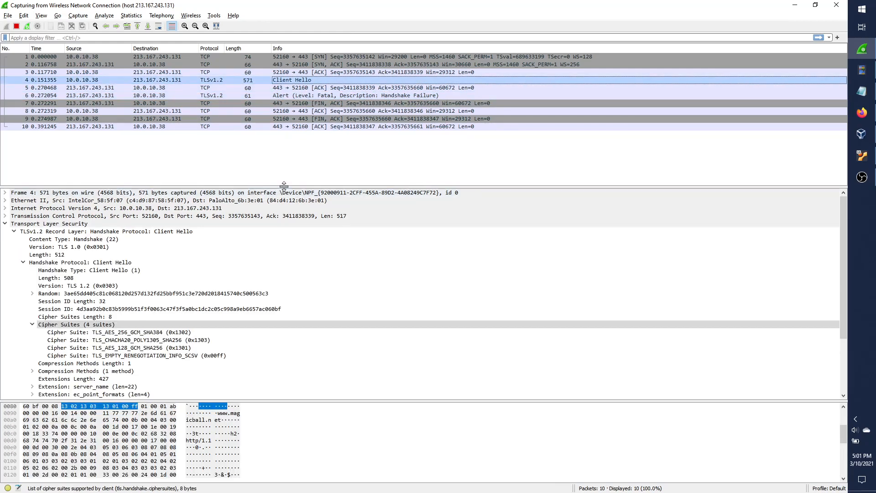
left_click_drag(282, 188, 283, 167)
left_click(136, 314)
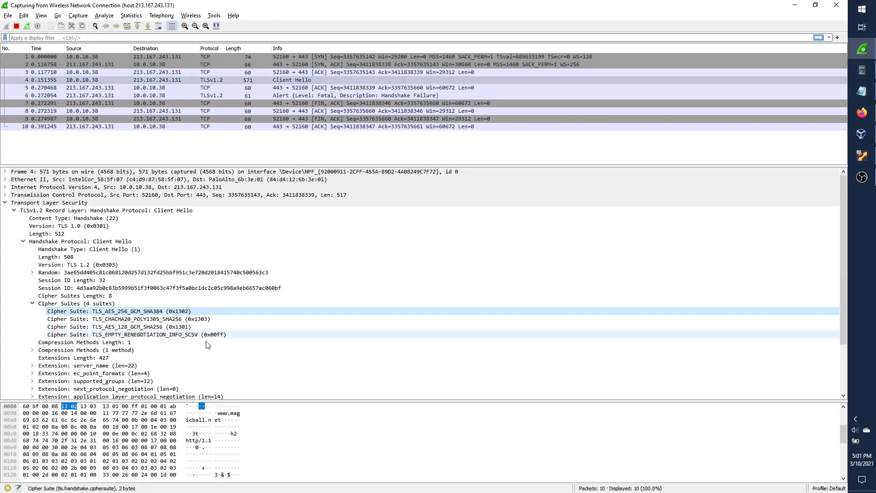
left_click(103, 265)
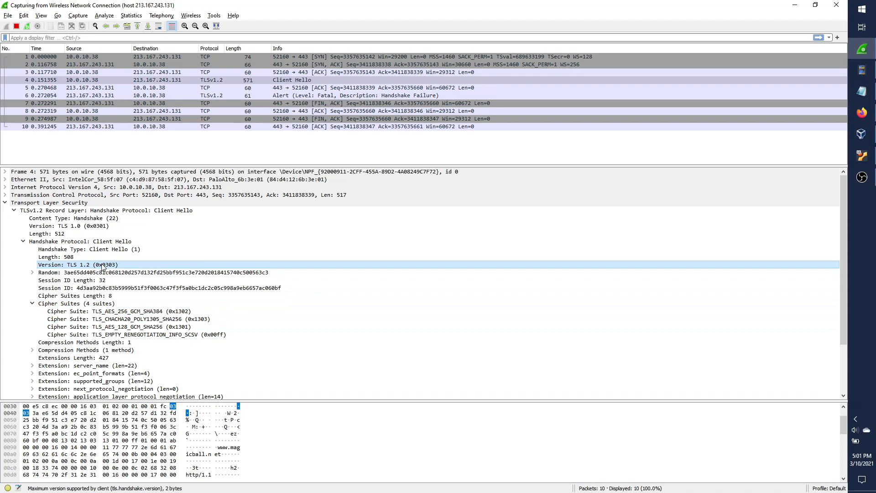
left_click(73, 305)
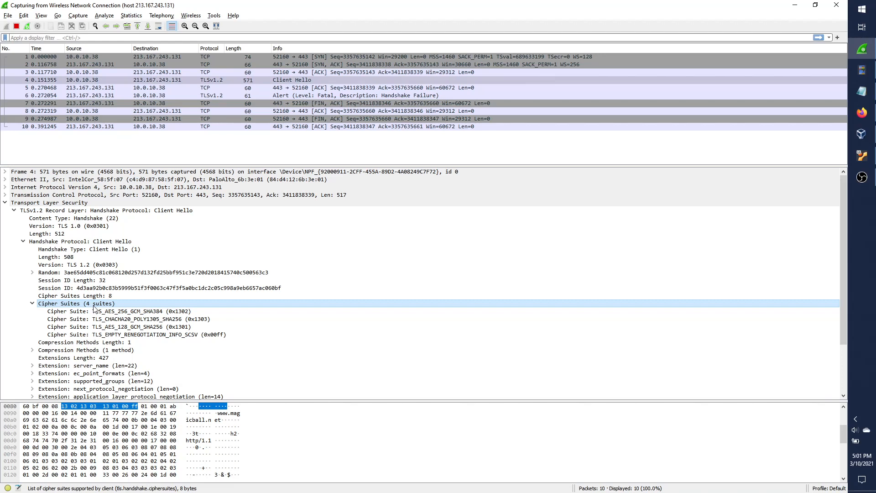
Review each offered suite: TLS_AES_256_GCM_SHA384, CHACHA20_POLY1305_SHA256, AES_128_GCM_SHA256, EMPTY_RENEGOTIATION_INFO_SCSV.
left_click(162, 319)
left_click(144, 335)
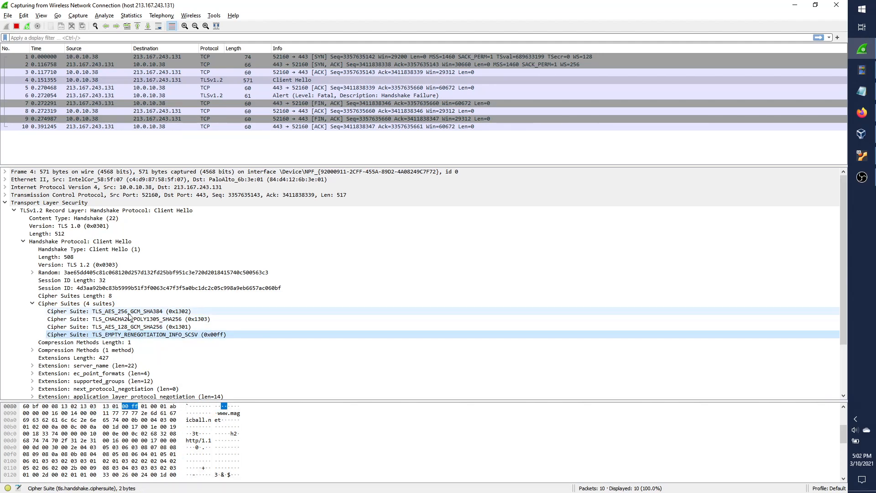
left_click(130, 312)
left_click(146, 319)
left_click(153, 328)
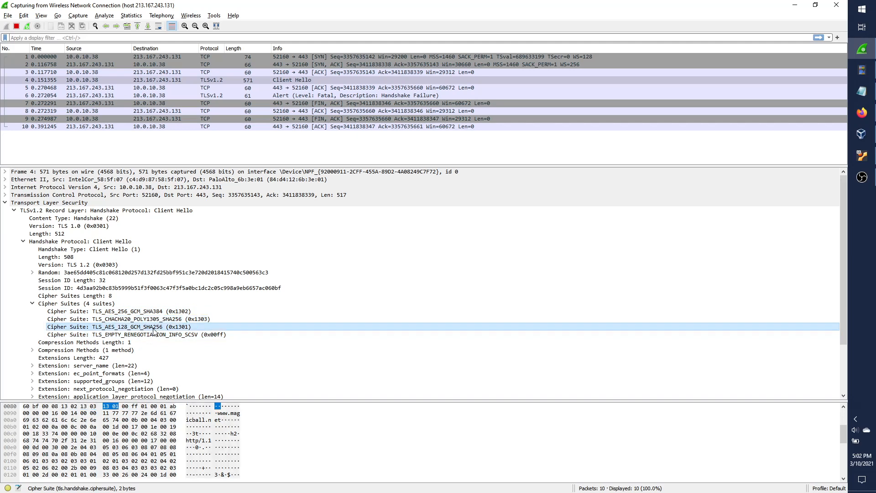
left_click(153, 336)
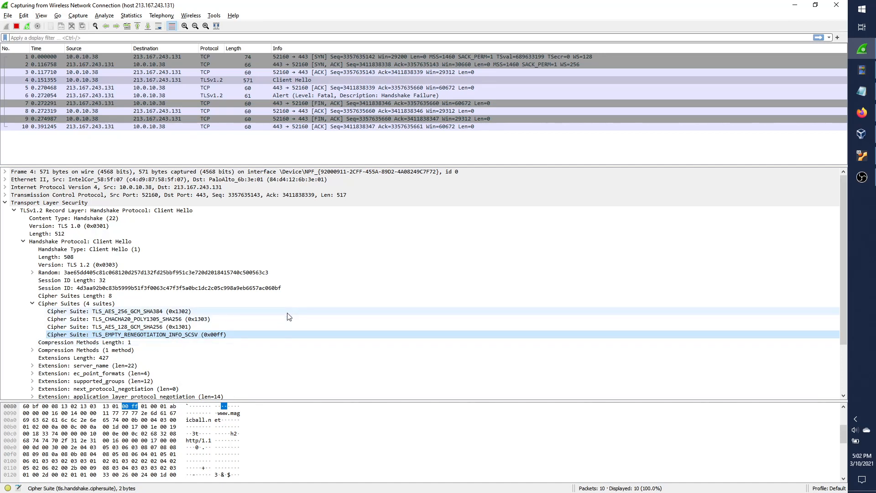
left_click(218, 319)
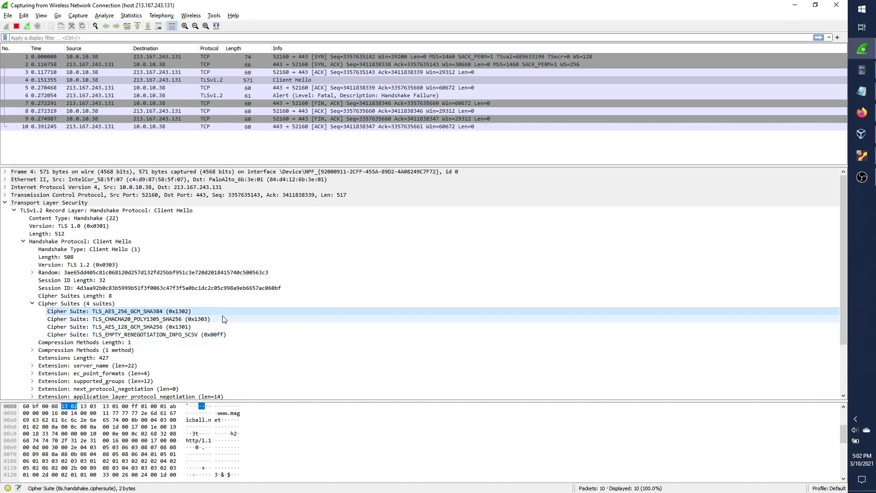
left_click(222, 327)
left_click(233, 335)
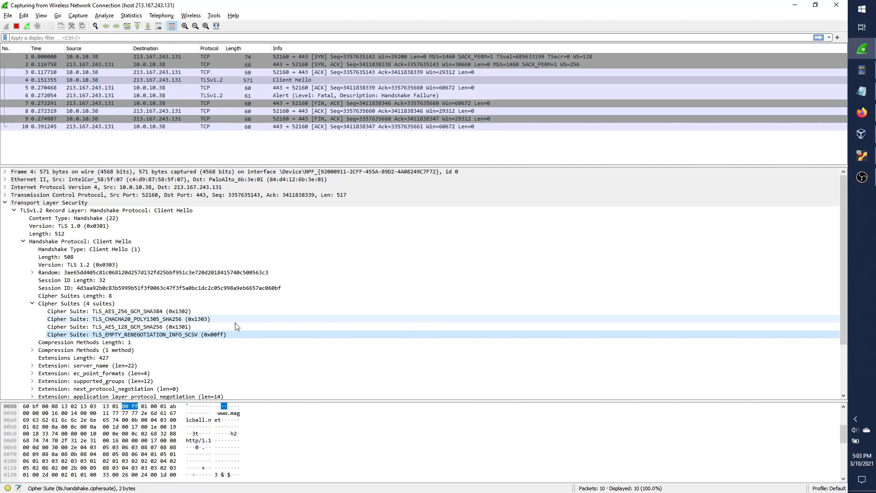
key("Up")
key("Up")
key("Up")
key("Down")
key("Down")
key("Down")
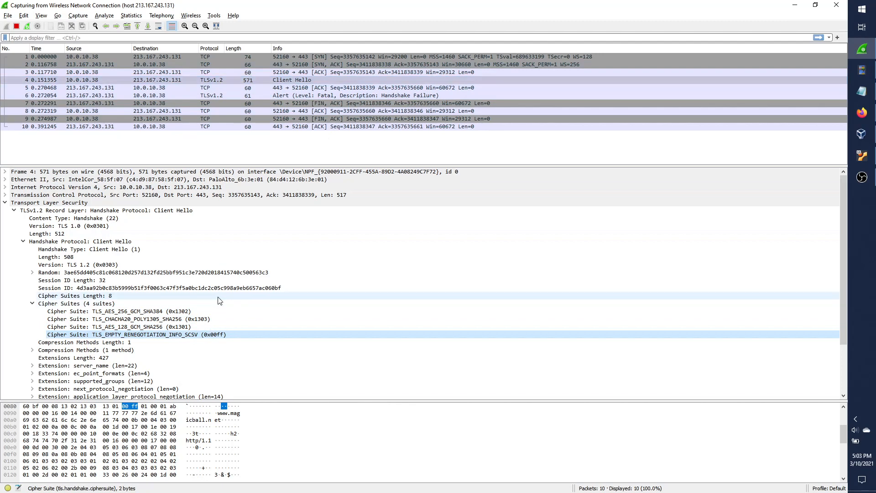
left_click(207, 326)
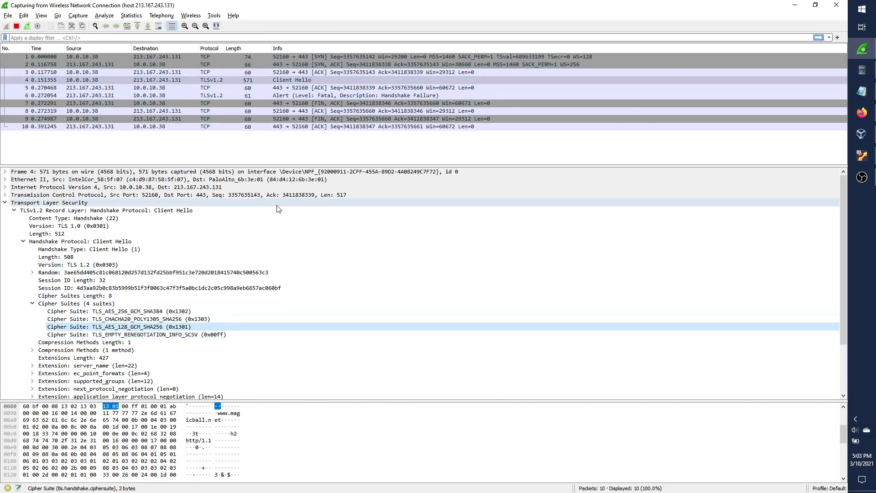
View the Handshake Failure alert and the packet 7 FIN-ACK, then return to the Lubuntu terminal.
left_click(317, 95)
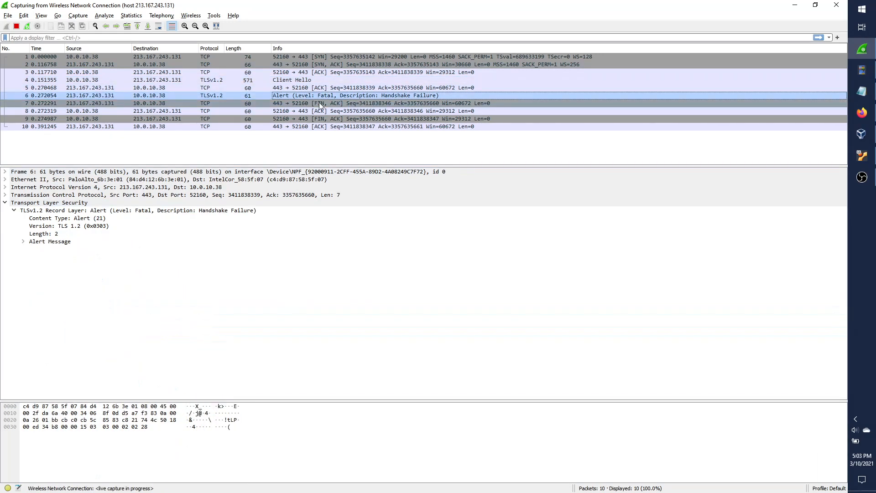
left_click(319, 103)
key("alt+Tab")
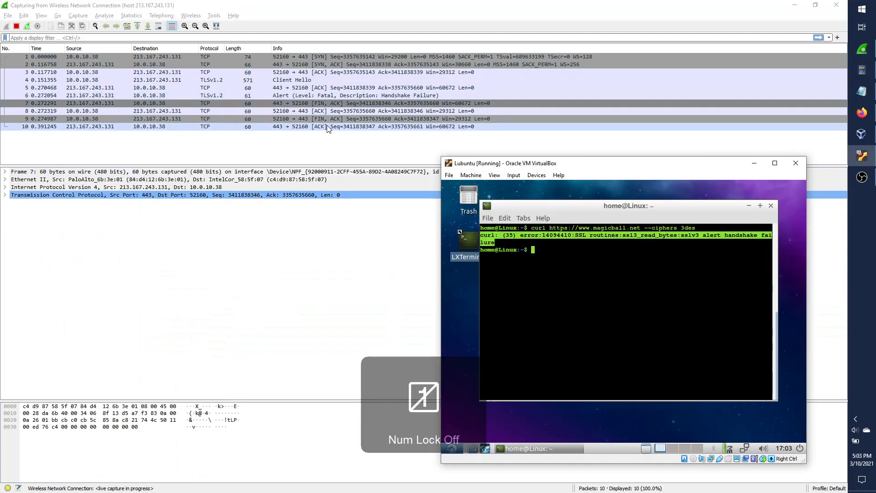
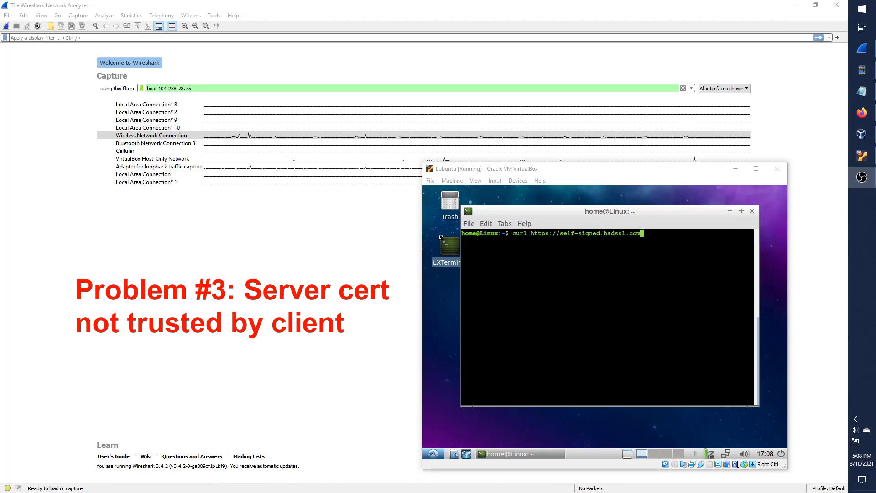
In the Lubuntu terminal, turn the last curl line into 'nslookup self-signed.badssl.com' and run it to get 104.154.89.105.
left_click(648, 178)
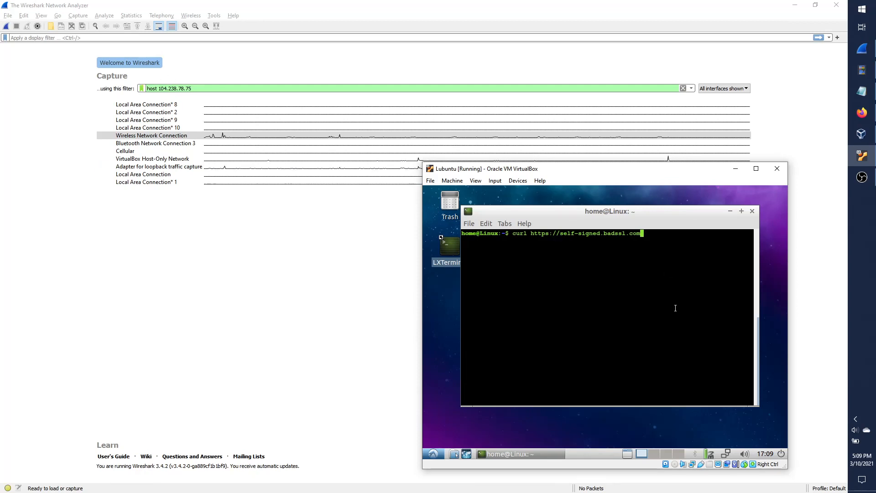
key("ctrl+Left")
key("ctrl+Left")
key("ctrl+Left")
key("ctrl+Left")
key("Left")
key("Delete")
key("ctrl+w")
key("ctrl+w")
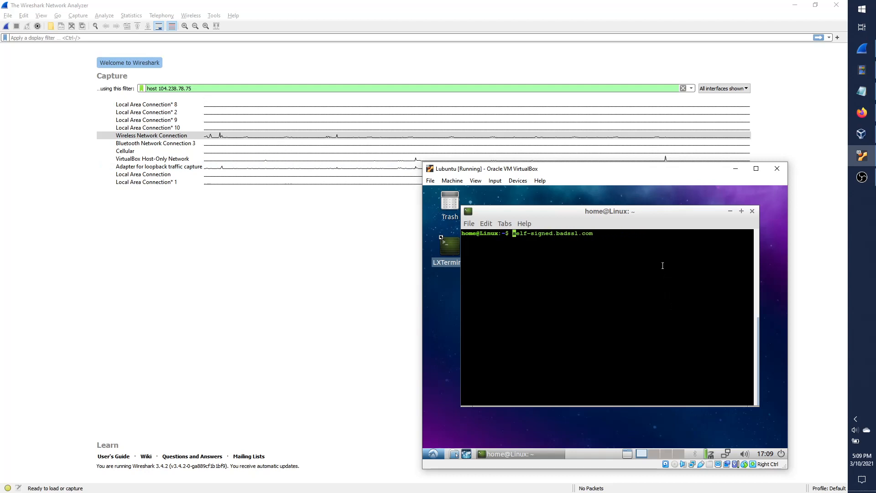
type("nslookup")
key("Return")
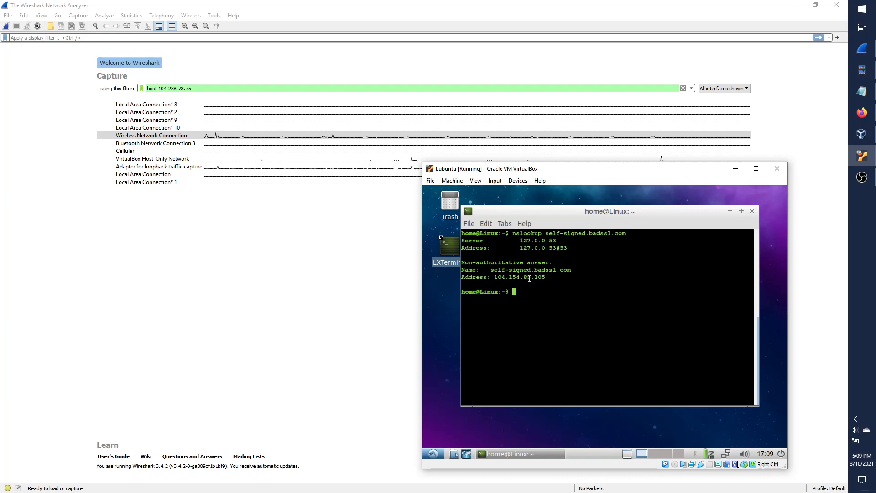
Overwrite the capture filter's old address digits with 154.85.109 and compare against the lookup.
left_click(168, 89)
key("Num_Lock")
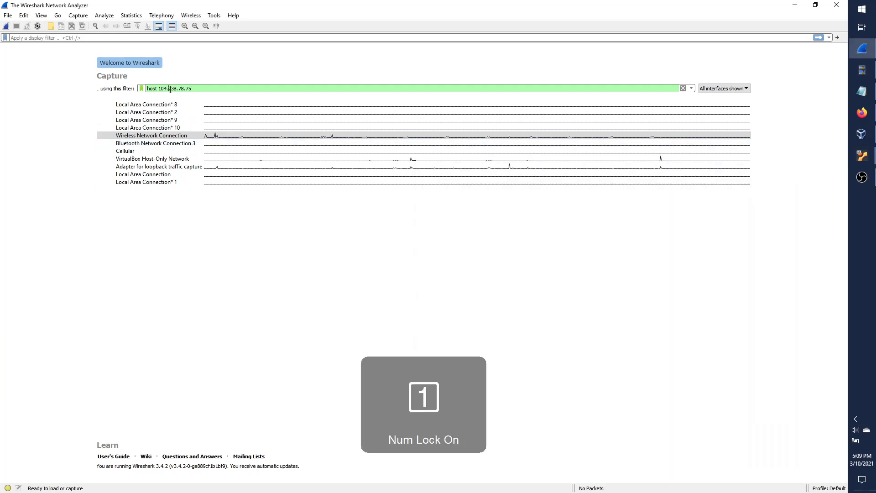
left_click_drag(168, 89, 229, 86)
type("154.85.109.")
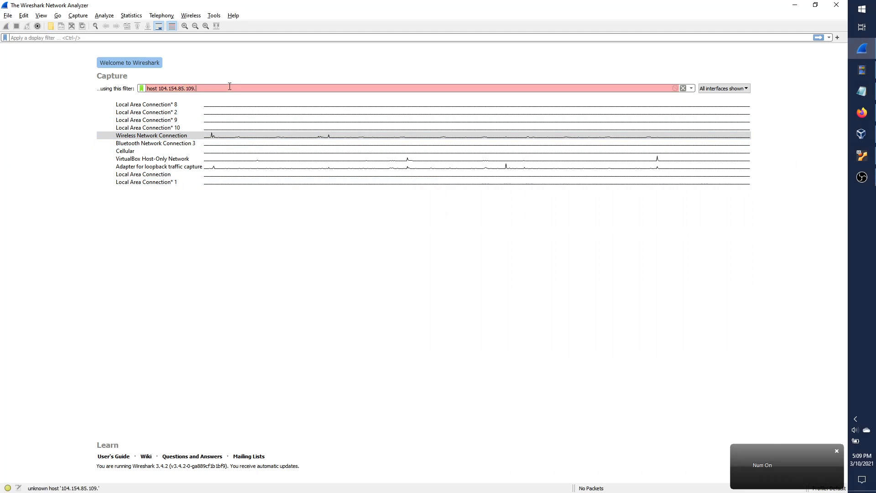
key("BackSpace")
key("alt+Tab")
key("Num_Lock")
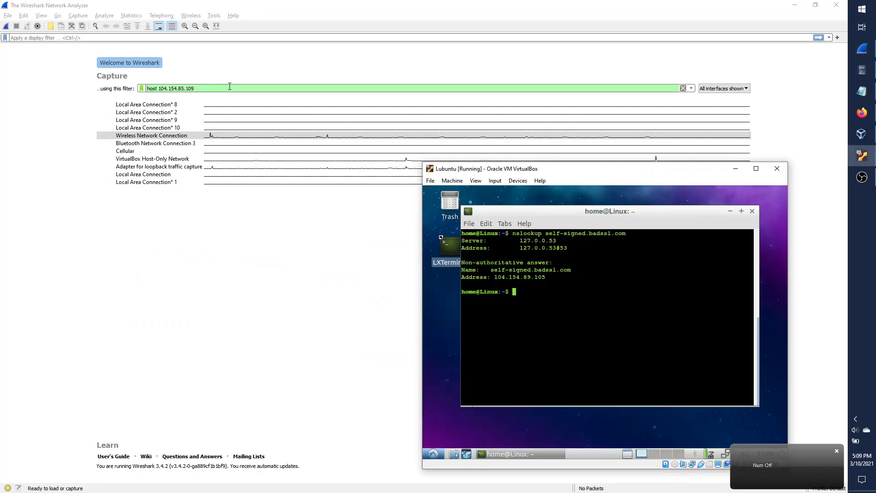
Correct the filter address's last octet to 105.
left_click(212, 88)
key("Num_Lock")
key("BackSpace")
type("5")
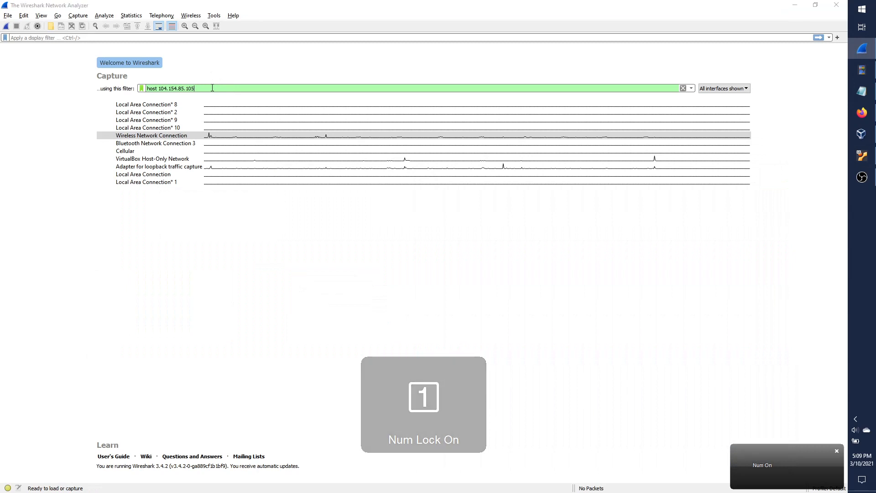
key("alt+Tab")
key("Num_Lock")
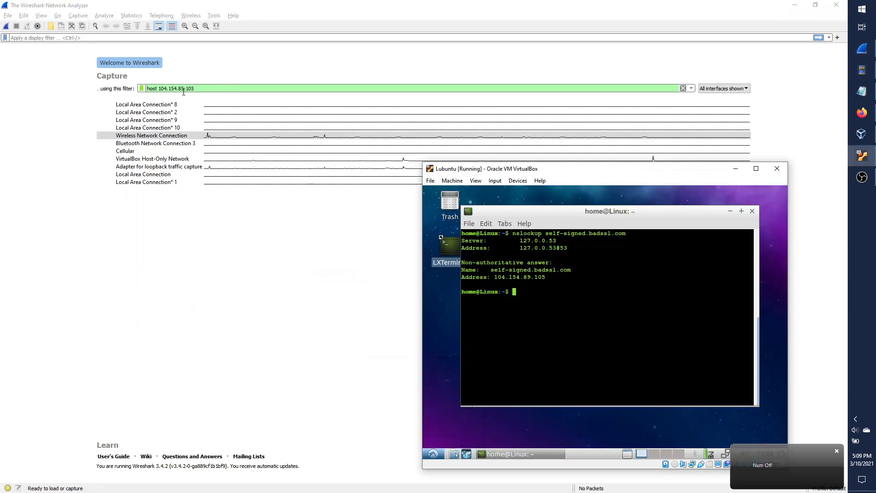
Fix the third octet to 89 for host 104.154.89.105, then capture on Wireless Network Connection.
left_click(185, 89)
key("BackSpace")
type("9")
key("alt+Tab")
key("Num_Lock")
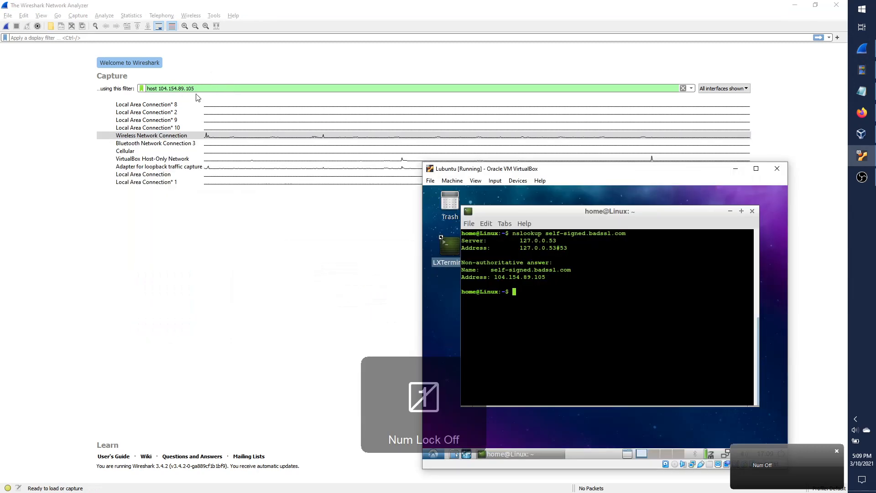
double_click(188, 139)
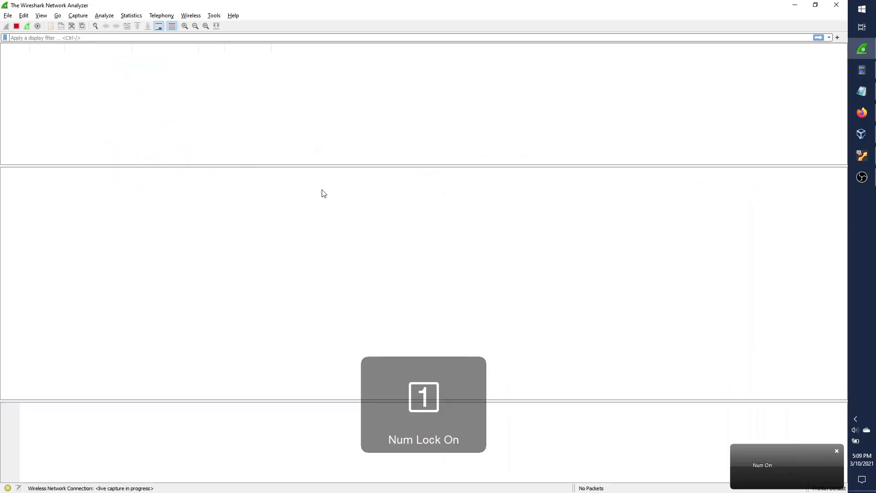
key("alt+Tab")
key("Up")
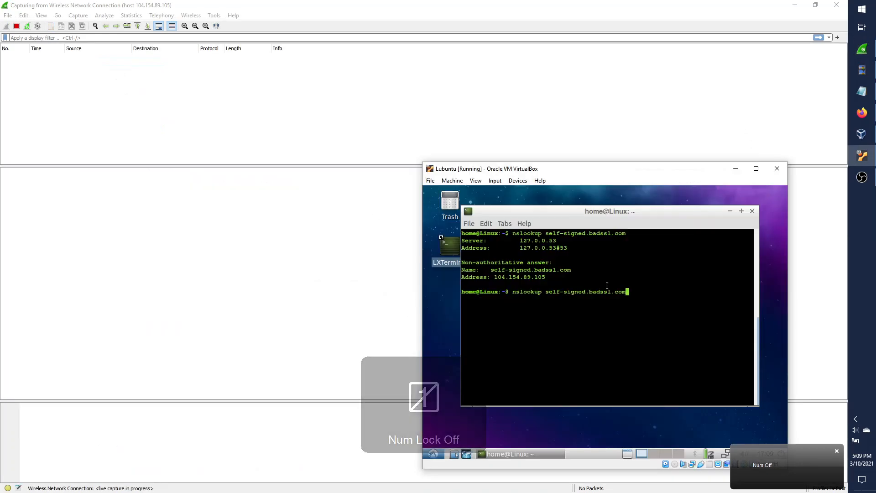
key("Left")
key("Left")
key("Left")
key("Left")
key("Left")
key("Left")
key("Left")
key("Left")
key("Left")
key("Left")
key("Left")
key("Left")
key("Left")
key("Left")
key("Left")
key("Left")
key("Left")
key("Left")
key("Left")
key("Left")
key("Left")
key("Left")
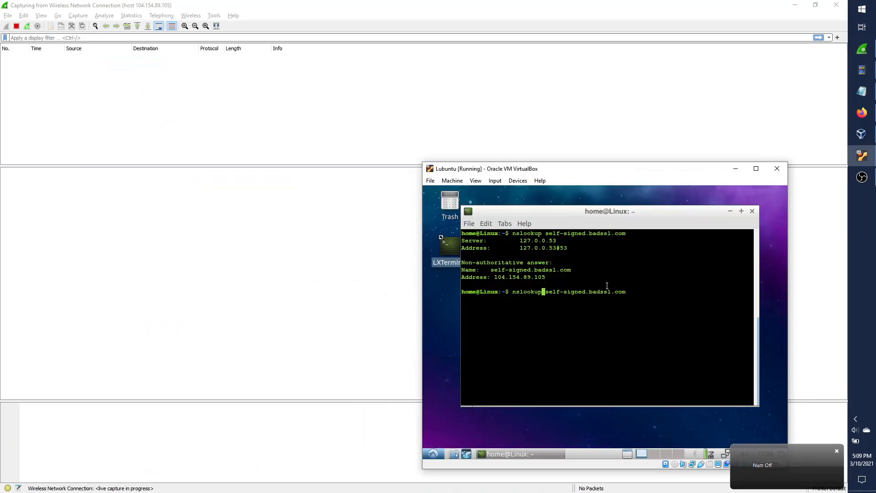
key("BackSpace")
key("BackSpace")
key("BackSpace")
key("BackSpace")
key("BackSpace")
key("BackSpace")
key("BackSpace")
key("BackSpace")
key("BackSpace")
type("curl https:/")
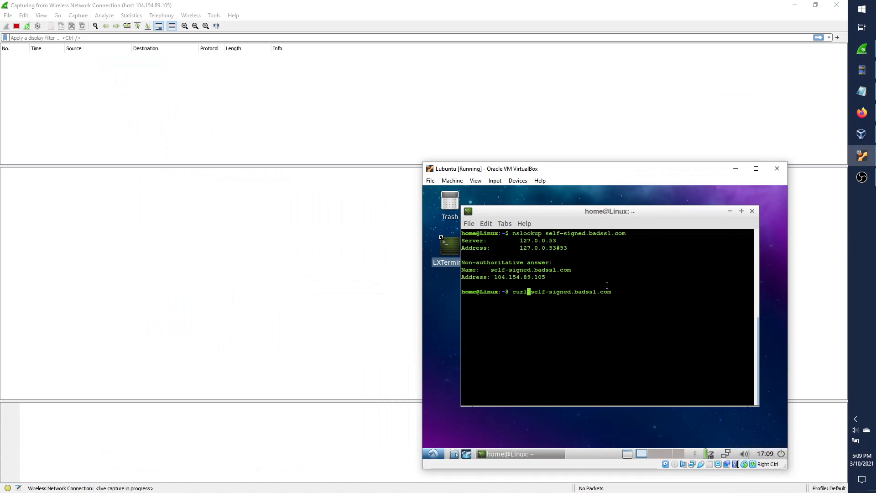
type("/")
key("Return")
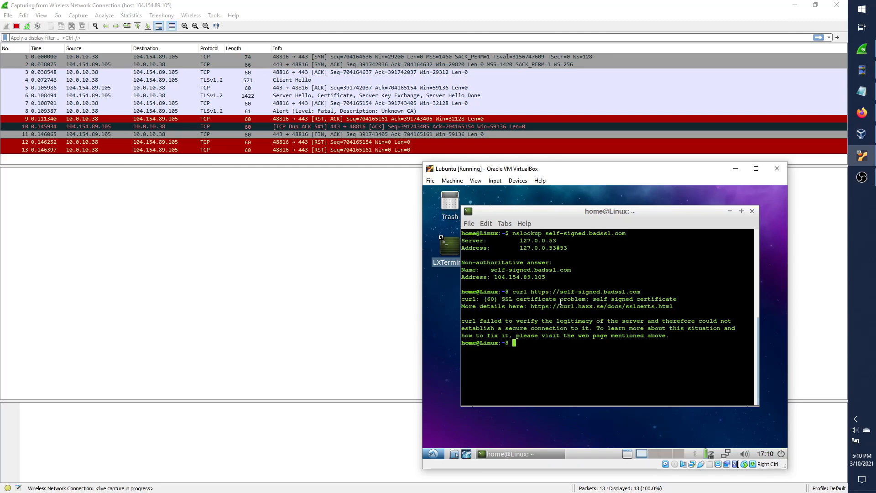
left_click_drag(594, 299, 685, 299)
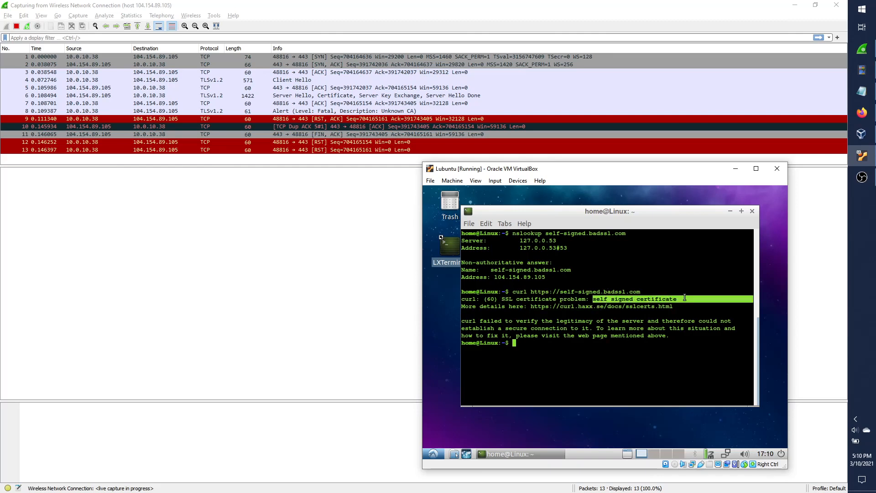
left_click(604, 328)
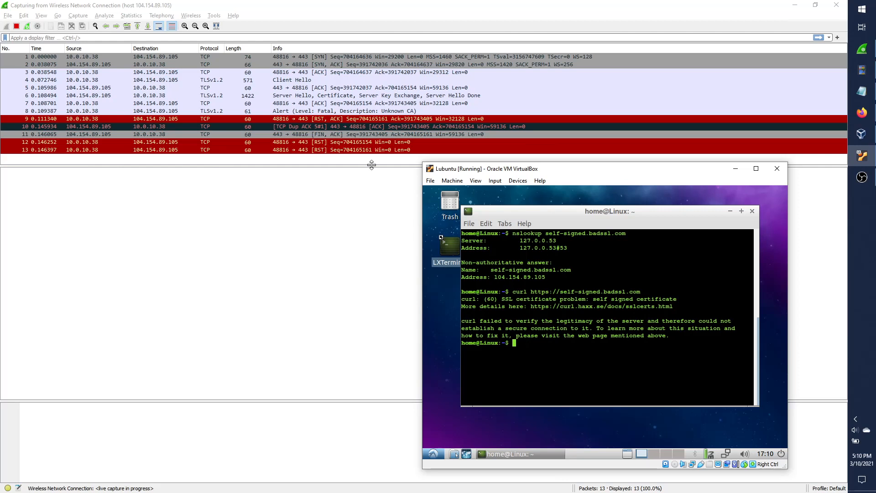
Bring Wireshark forward and glance at the TCP ACK and Server Hello packets.
left_click(293, 81)
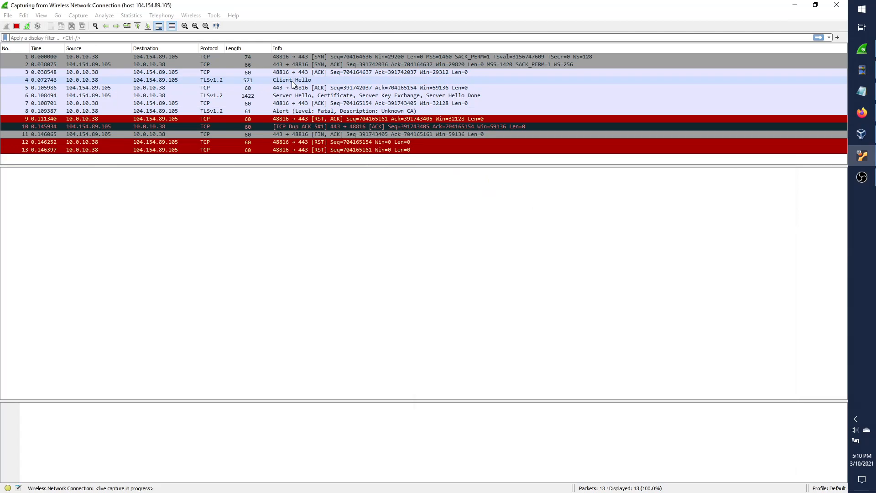
key("Num_Lock")
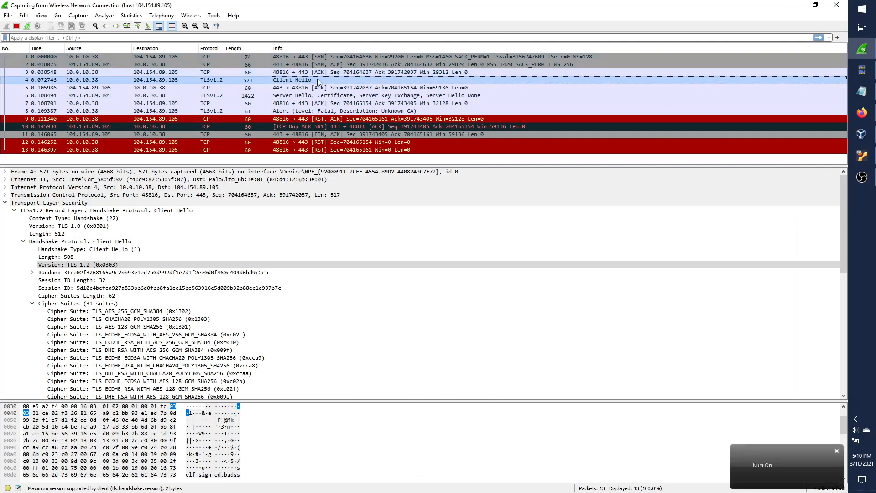
left_click(256, 88)
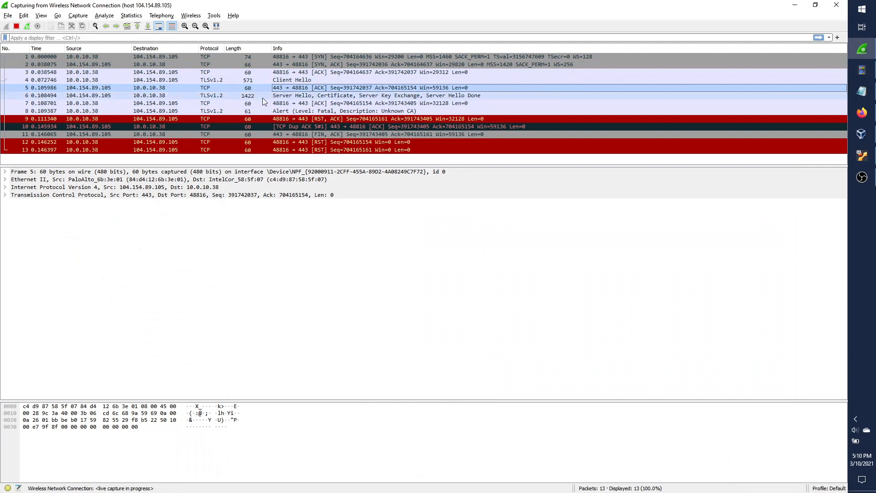
left_click(262, 97)
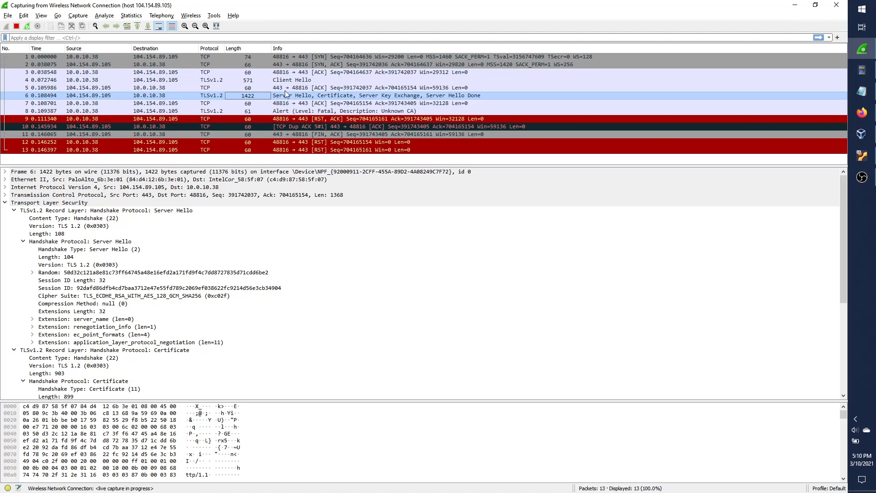
Inspect packet 4's Client Hello: TLS 1.2 version and its 31 cipher suites, then collapse the list.
left_click(295, 80)
left_click(93, 265)
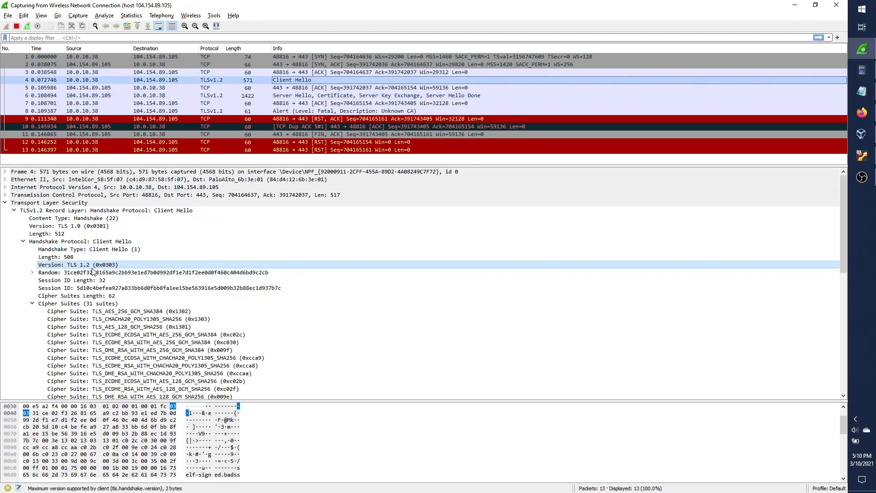
left_click(73, 304)
scroll(209, 324, "down", 12)
scroll(212, 326, "up", 6)
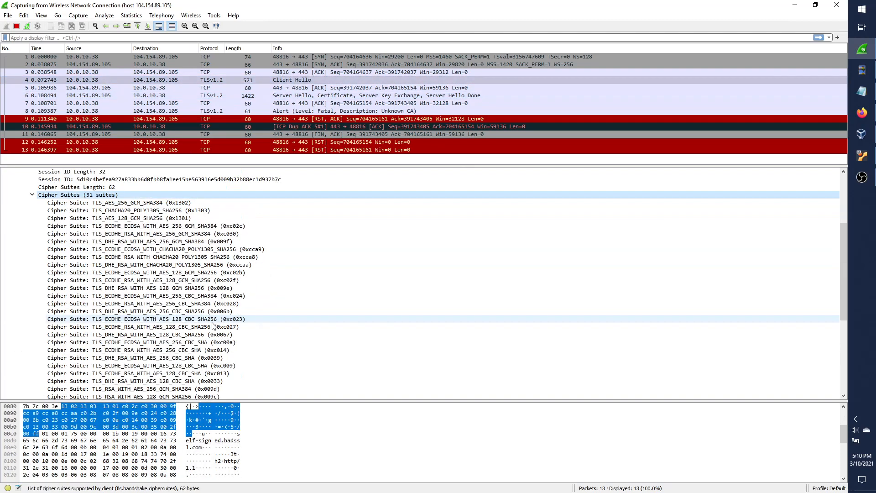
scroll(151, 315, "down", 6)
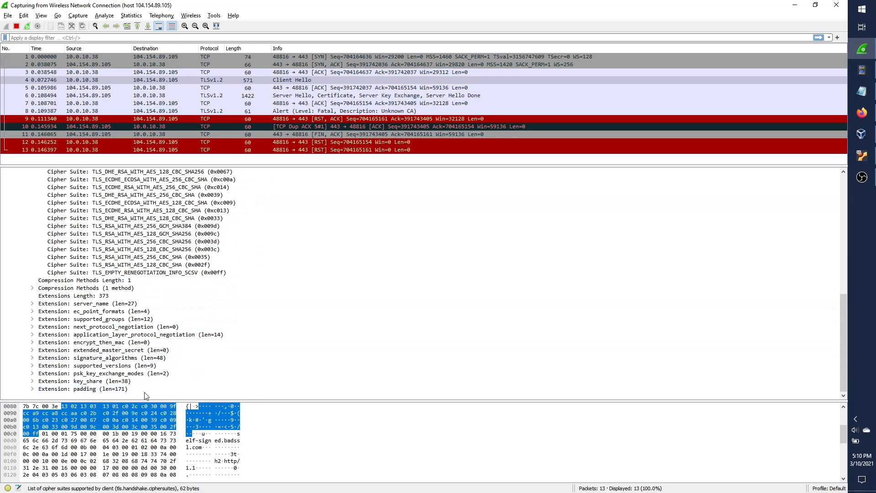
scroll(258, 317, "up", 12)
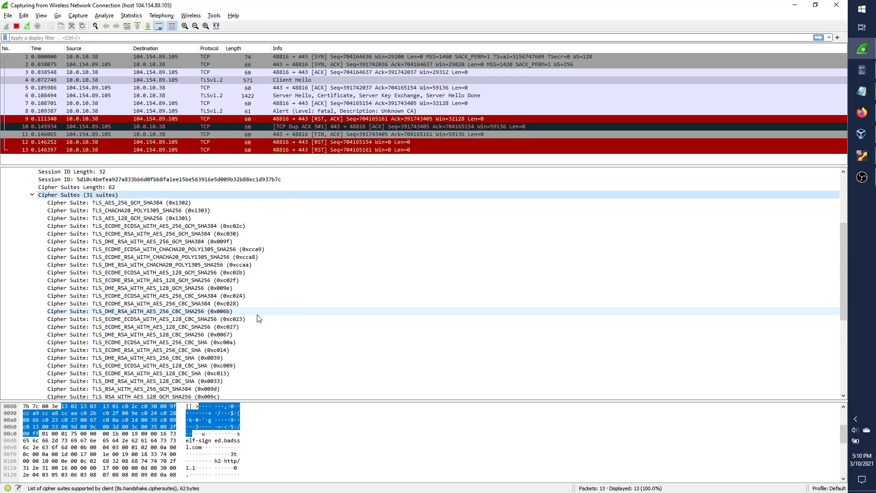
left_click(33, 304)
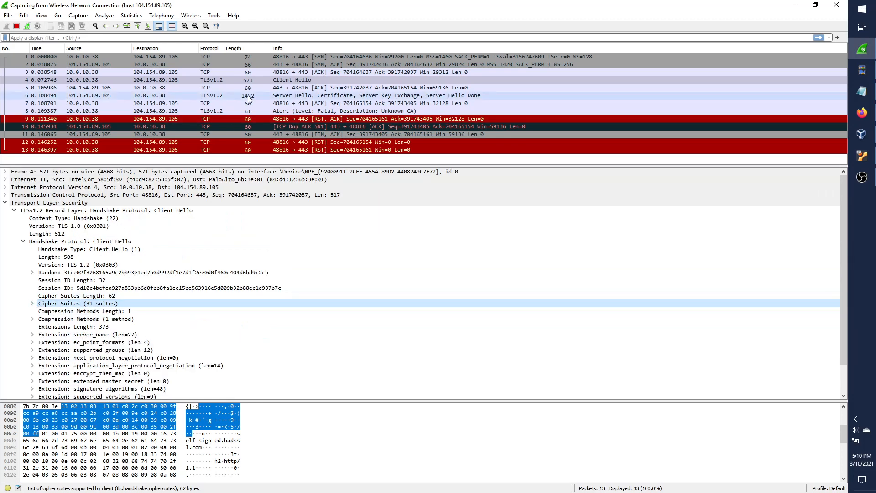
Inspect packet 6's Server Hello: TLS 1.2, cipher TLS_ECDHE_RSA_WITH_AES_128_GCM_SHA256 (0xc02f), and its record layer.
left_click(260, 89)
left_click(284, 97)
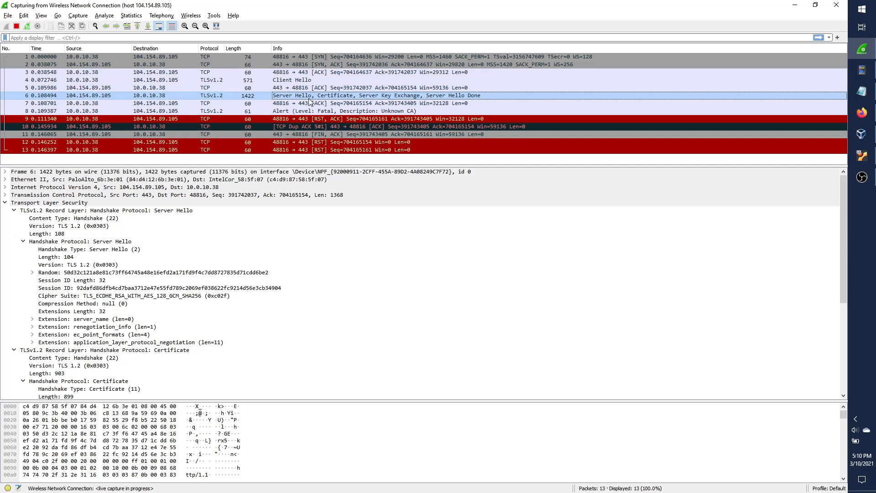
left_click(118, 268)
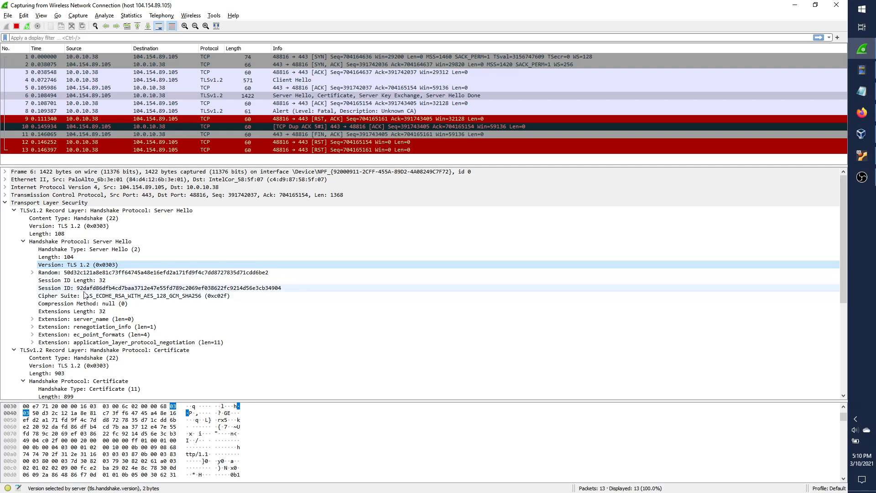
left_click(215, 295)
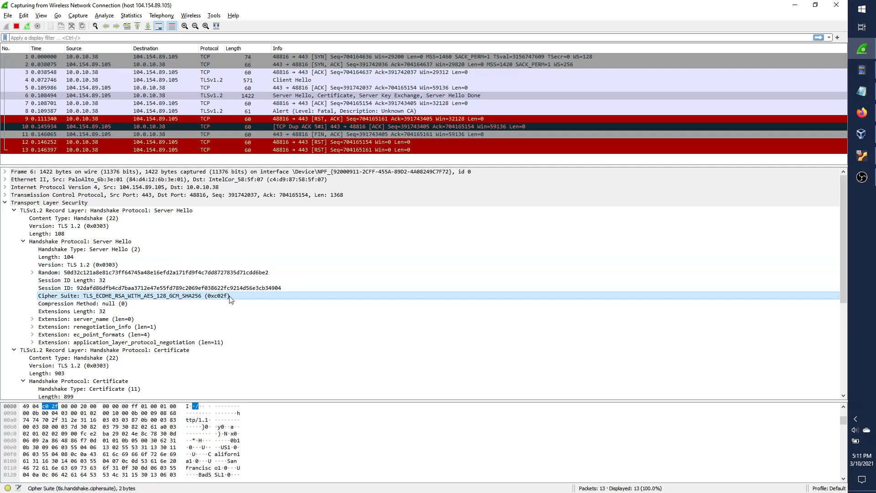
left_click(294, 97)
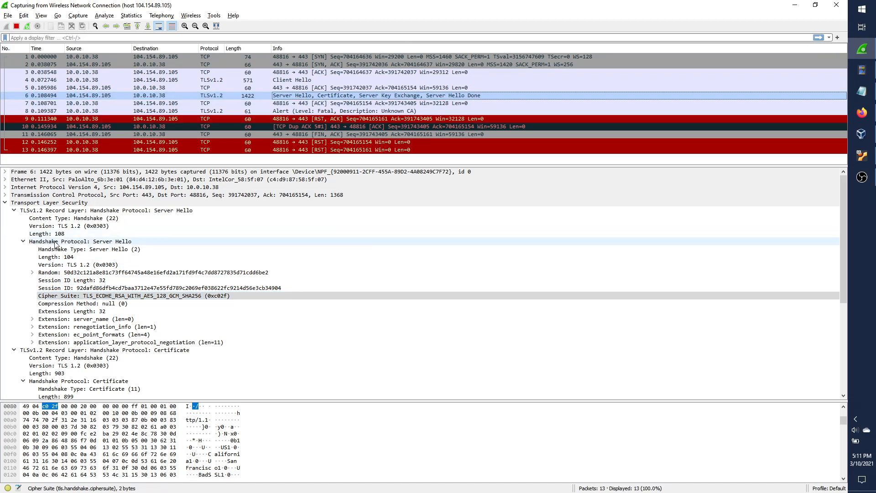
left_click(93, 210)
left_click(100, 242)
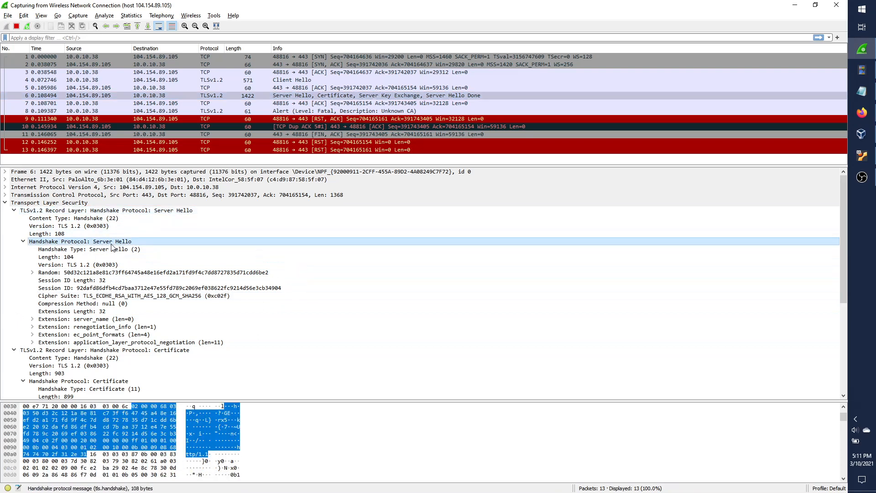
Collapse Server Hello, Server Key Exchange and Server Hello Done, leaving the 893-byte *.badssl.com certificate selected.
left_click(23, 241)
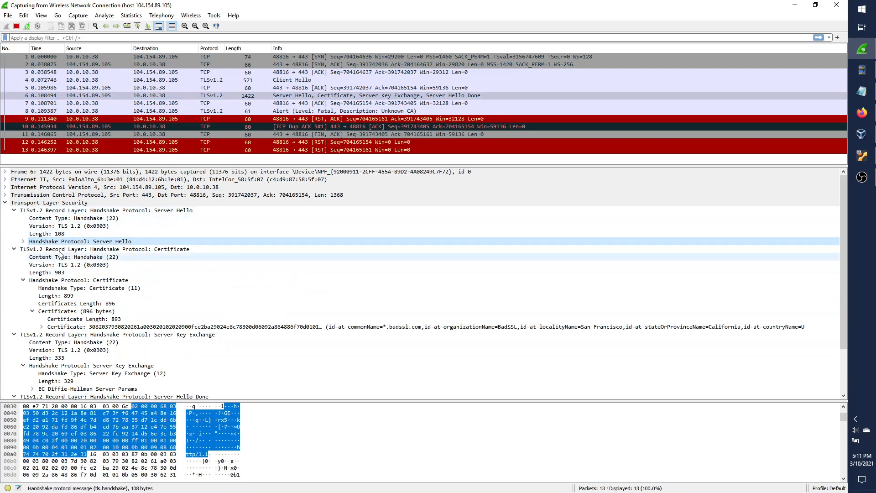
left_click(175, 250)
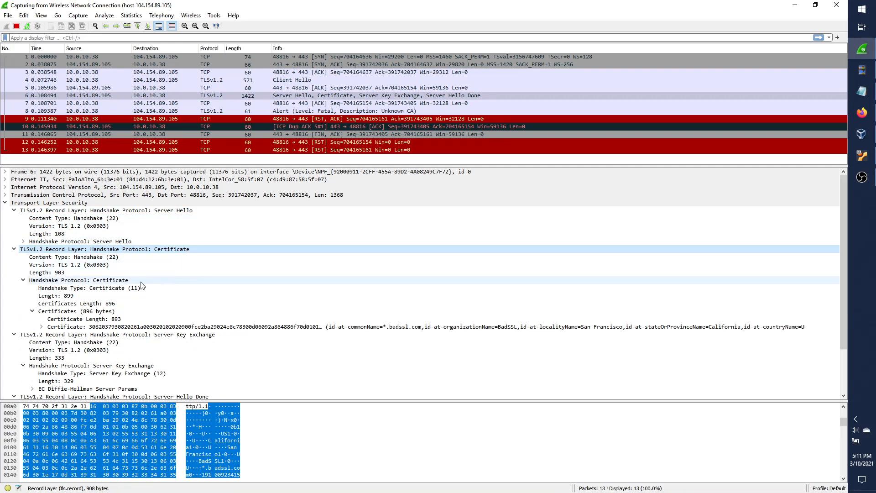
scroll(114, 315, "down", 2)
left_click(15, 284)
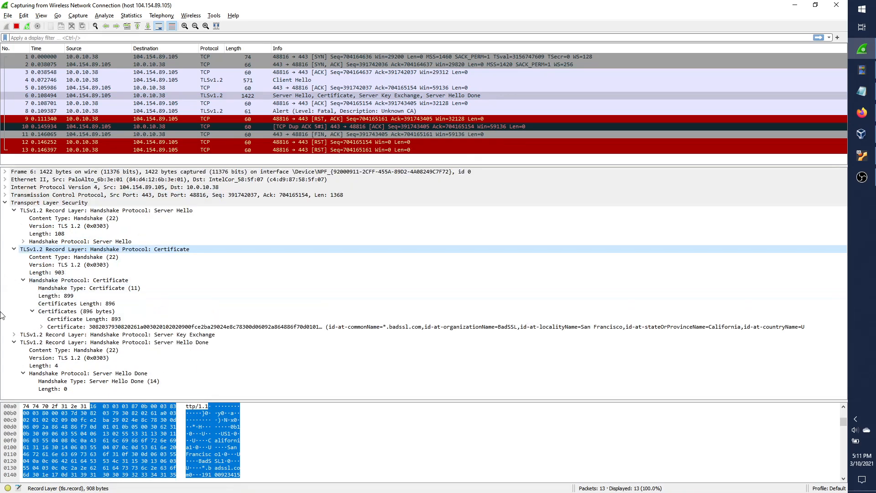
left_click(14, 343)
left_click(231, 327)
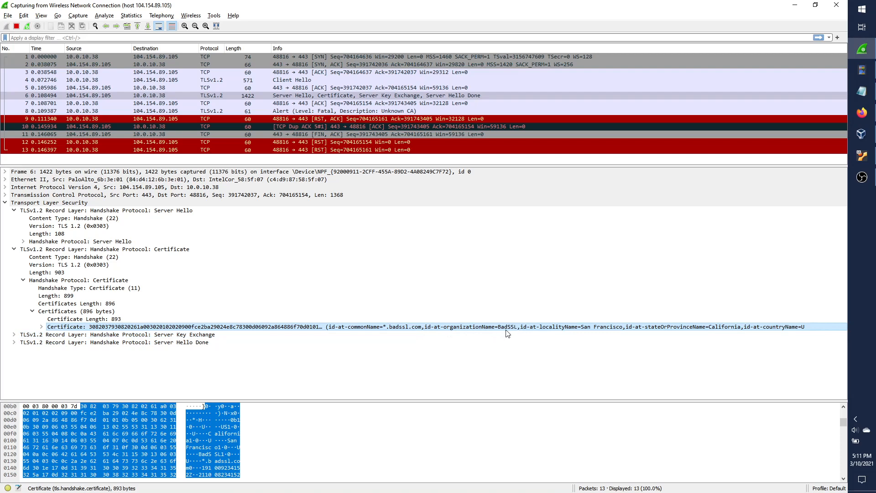
Expand the certificate's issuer to show *.badssl.com, BadSSL, San Francisco, California, US.
left_click(41, 327)
scroll(66, 342, "down", 2)
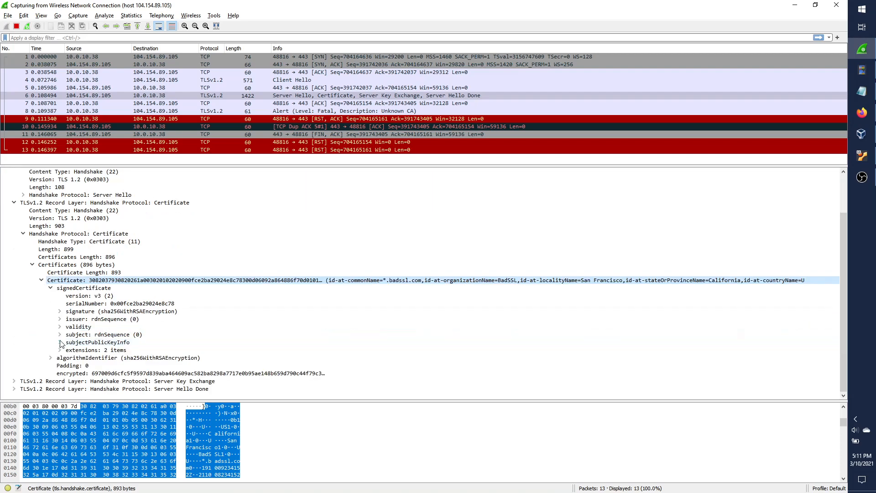
left_click(63, 319)
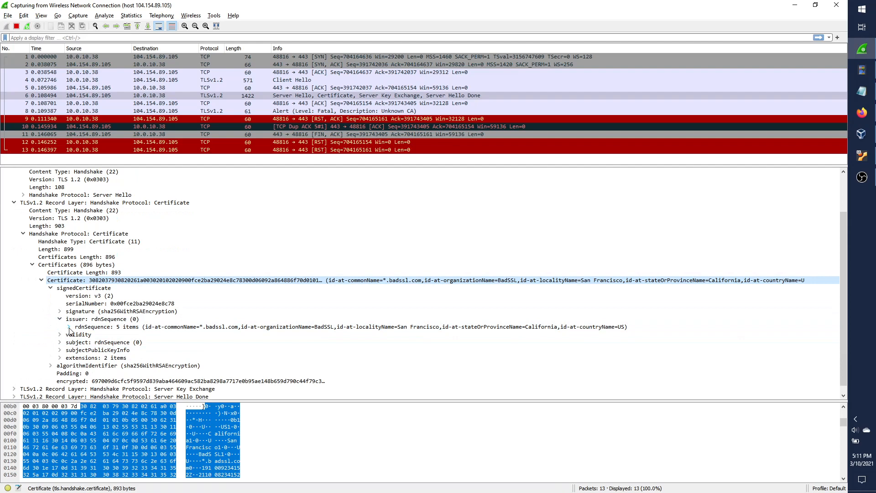
left_click(231, 328)
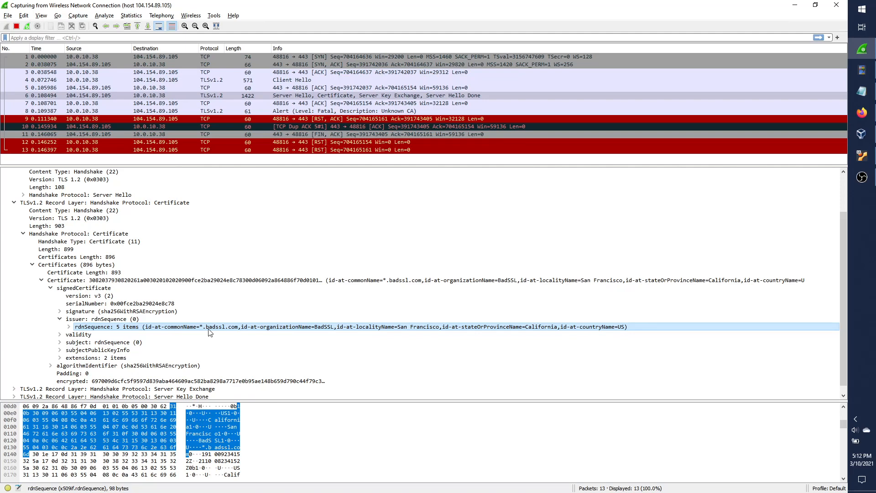
Collapse and re-expand the certificate to reselect the issuer rdnSequence, then view packet 7's ACK.
left_click(120, 282)
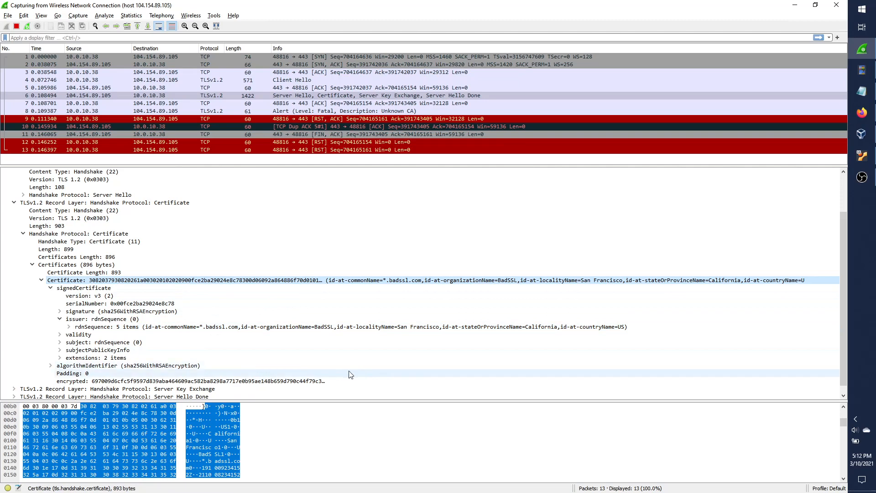
left_click(41, 280)
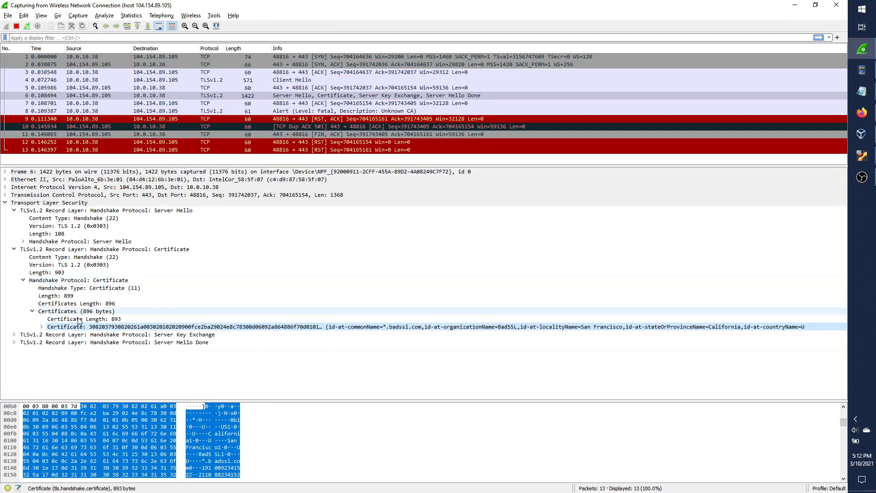
left_click(41, 327)
double_click(118, 365)
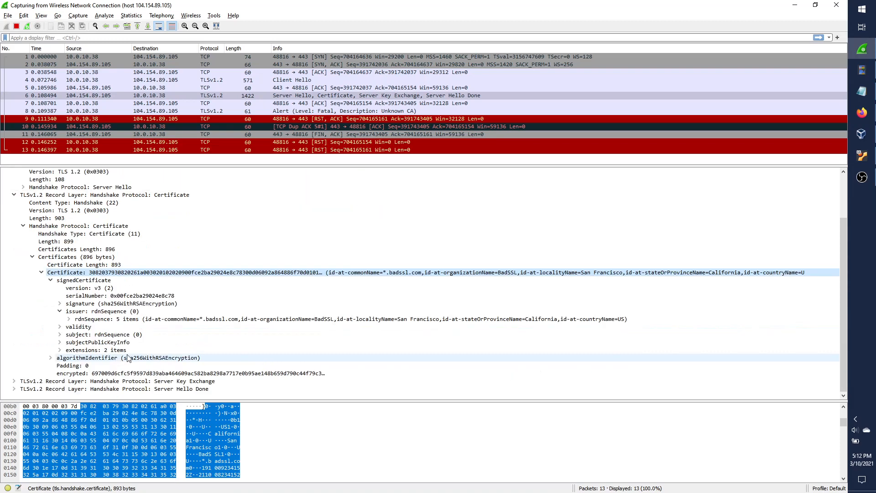
left_click(193, 319)
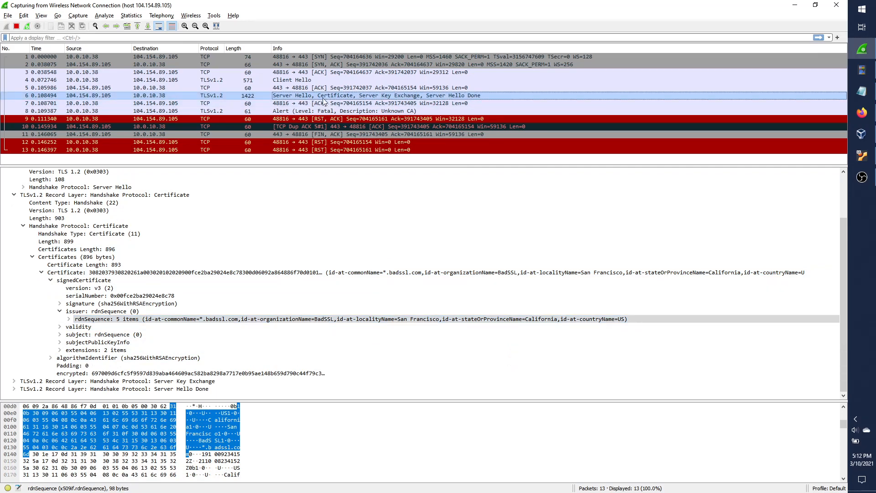
left_click(72, 104)
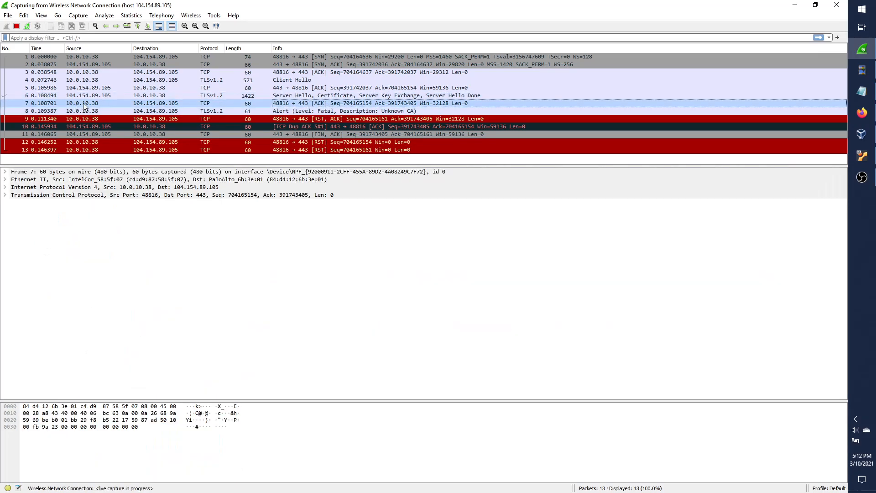
View packet 8's fatal Unknown CA alert, then reselect packet 6's issuer rdnSequence.
left_click(317, 113)
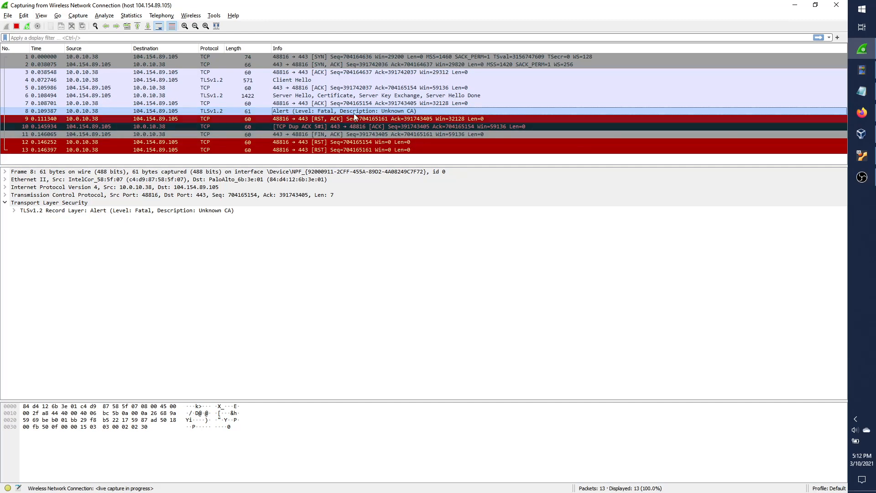
left_click(345, 97)
left_click(137, 342)
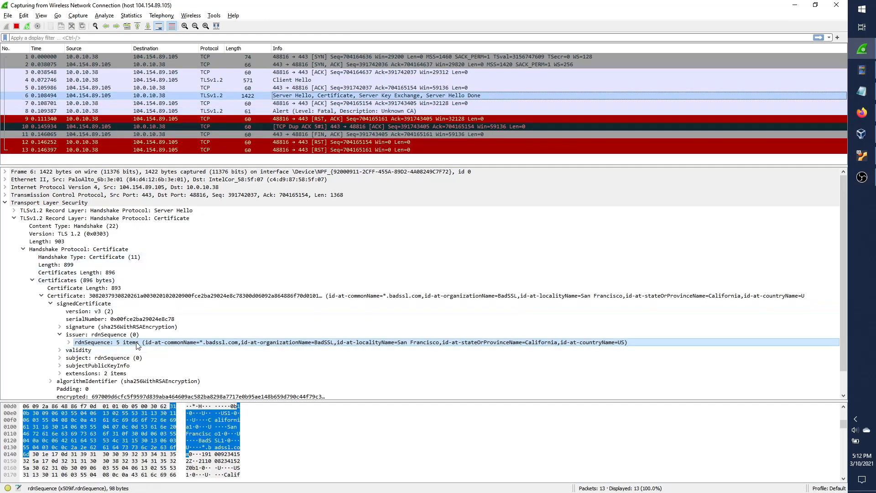
Reselect the certificate in packet 6 and expand its validity field.
left_click(387, 296)
left_click(397, 343)
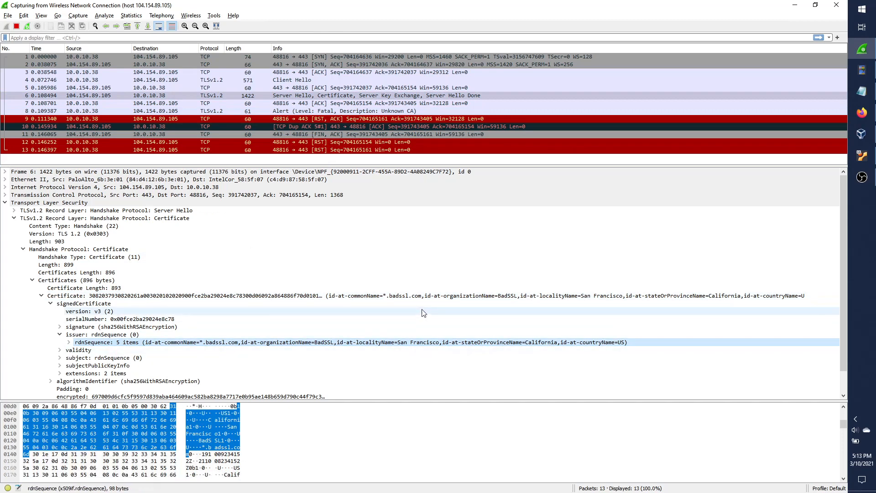
left_click(419, 297)
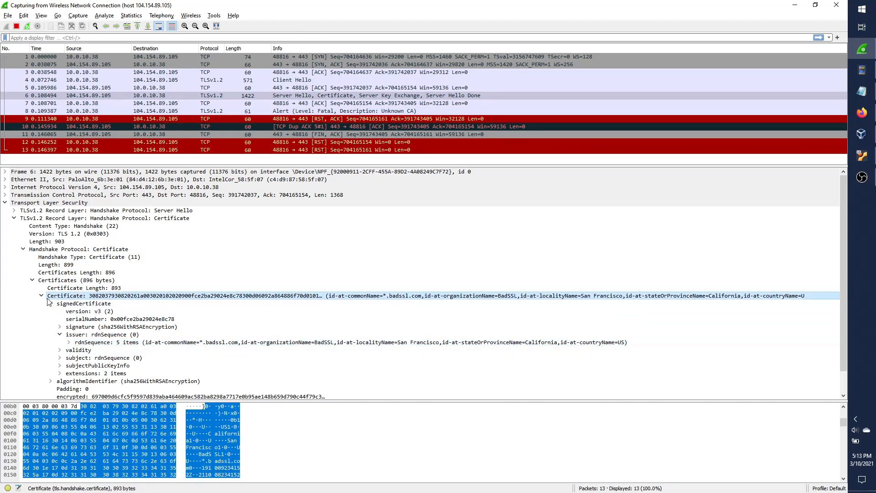
scroll(85, 330, "down", 1)
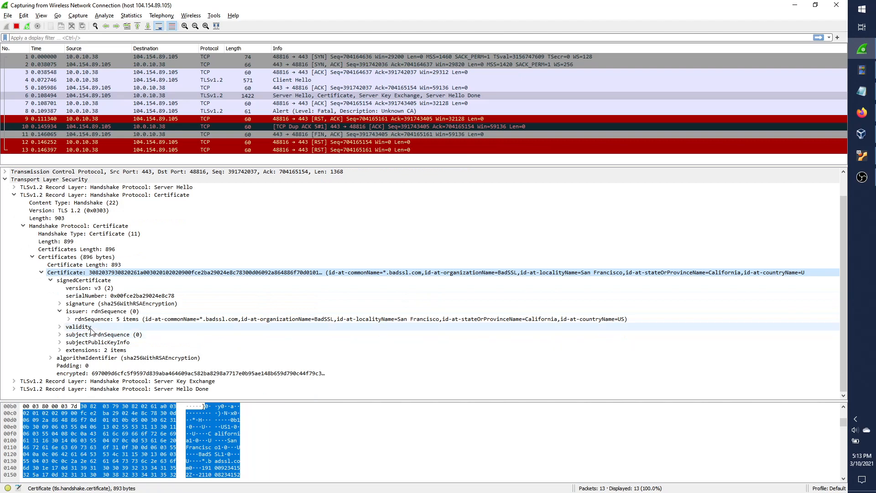
left_click(90, 328)
left_click(60, 328)
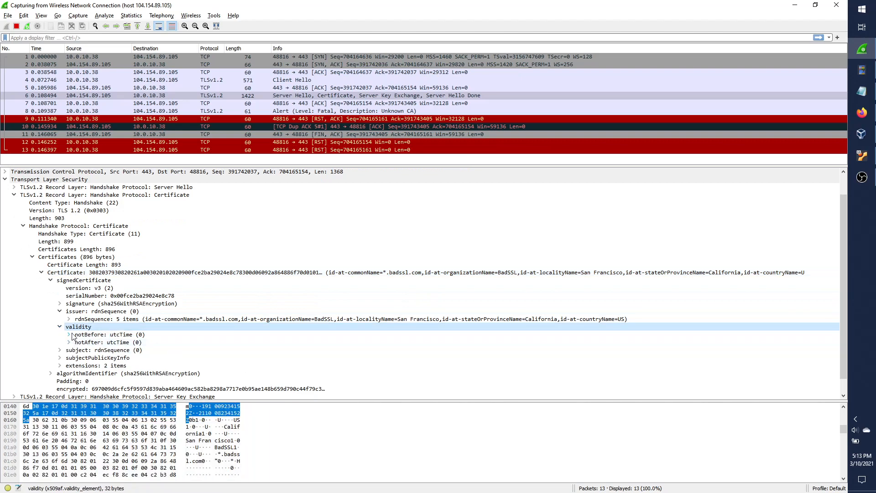
left_click(104, 335)
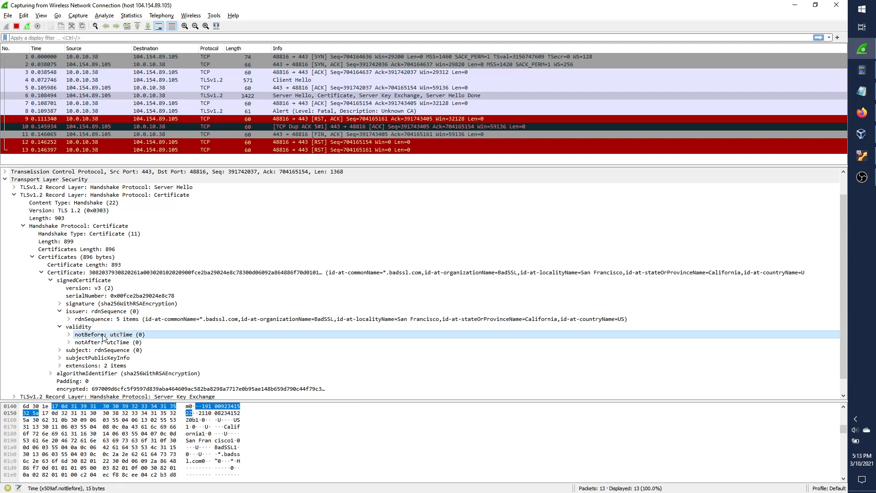
left_click(94, 343)
left_click(69, 335)
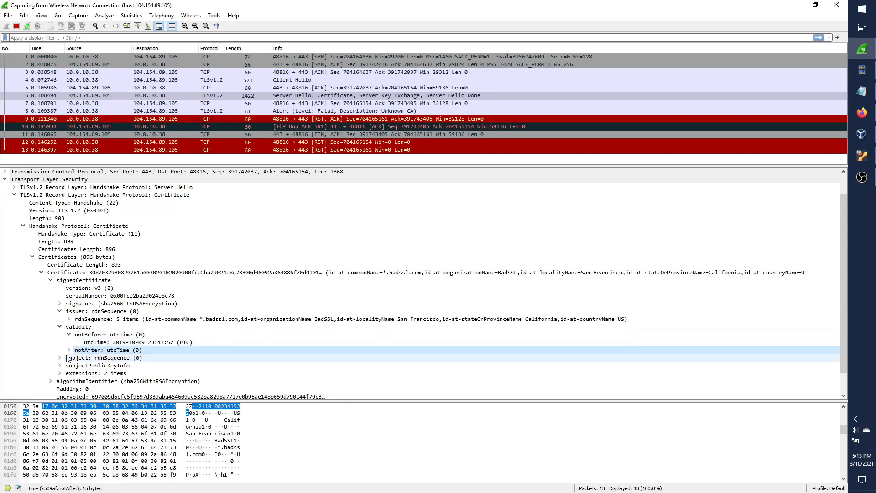
left_click(69, 350)
left_click(132, 358)
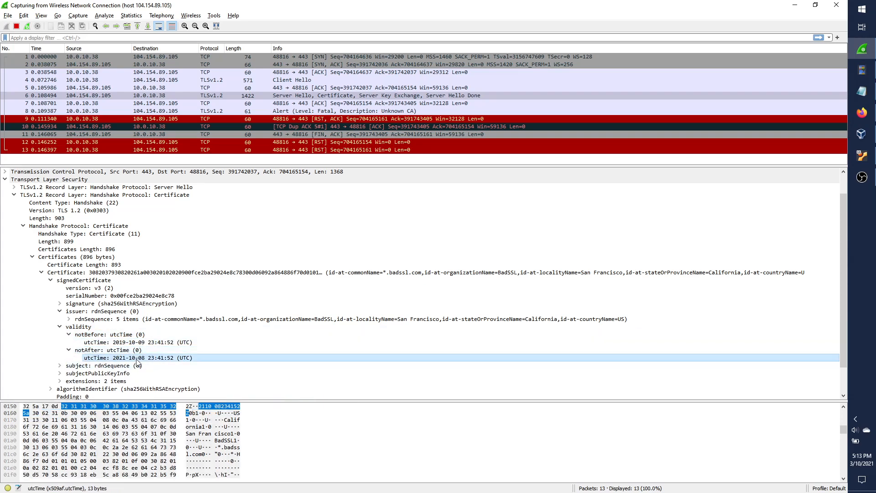
left_click(192, 343)
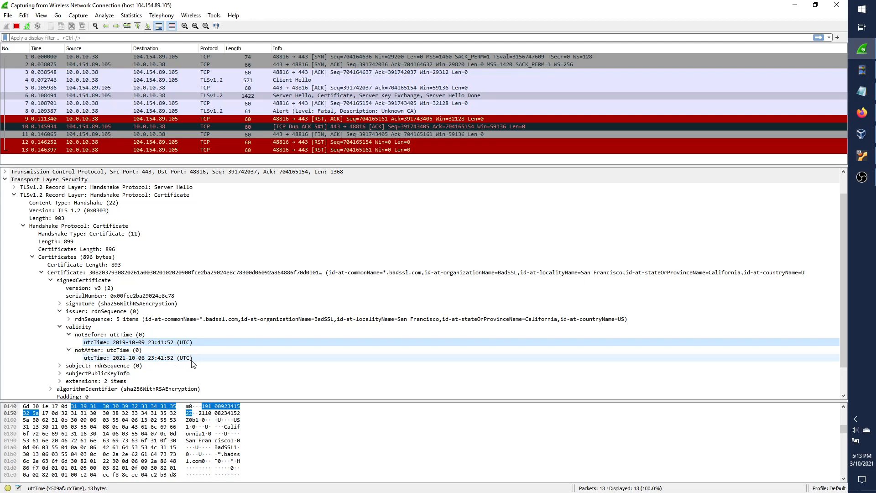
left_click(192, 359)
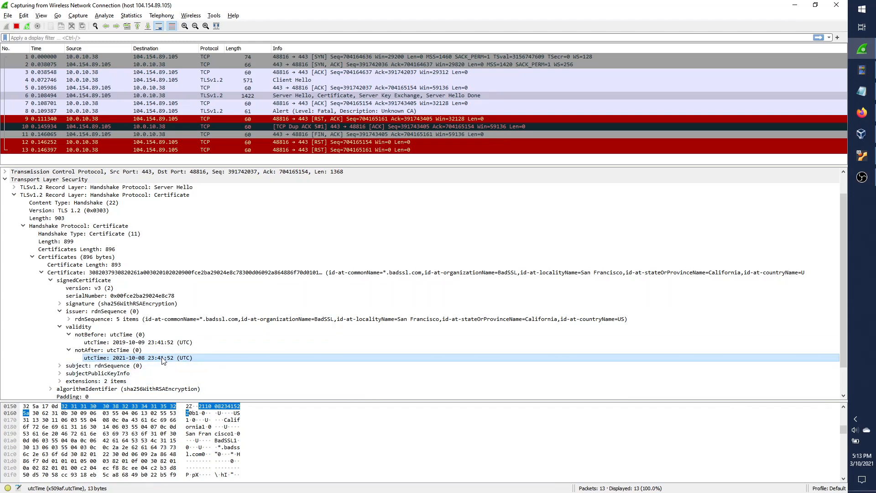
Switch the selection between the issuer rdnSequence and the Certificate entry.
left_click(238, 319)
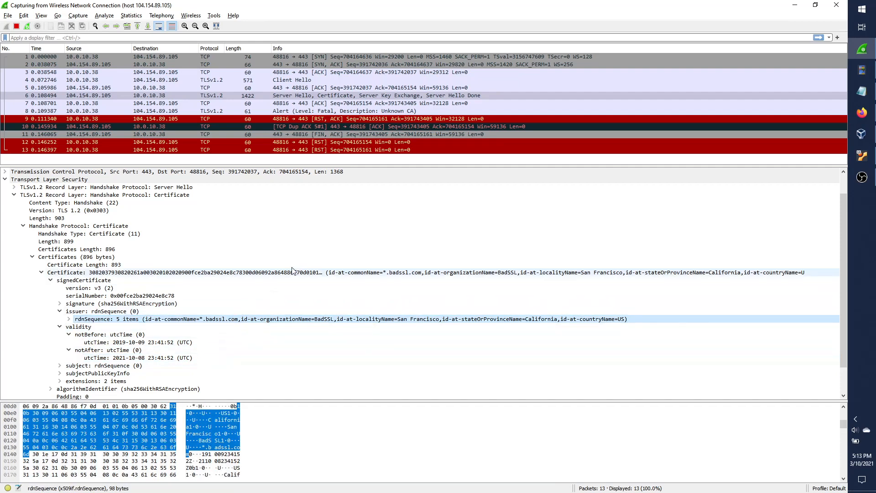
left_click(419, 273)
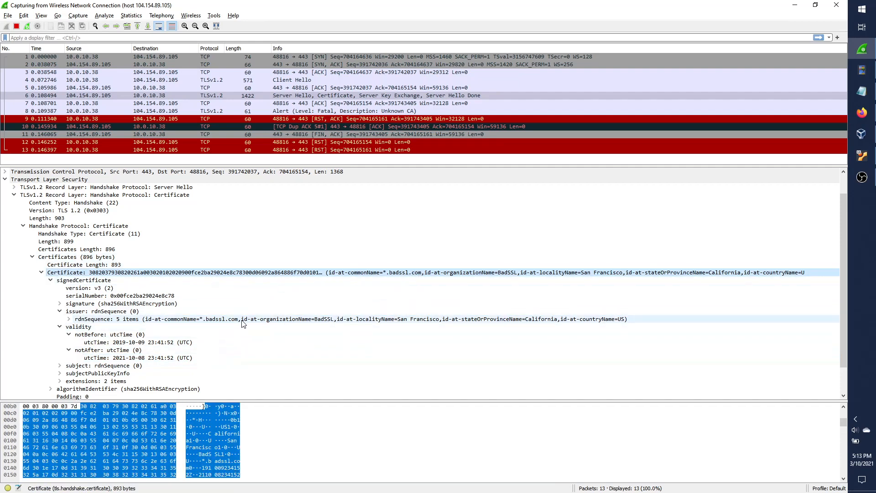
left_click(224, 321)
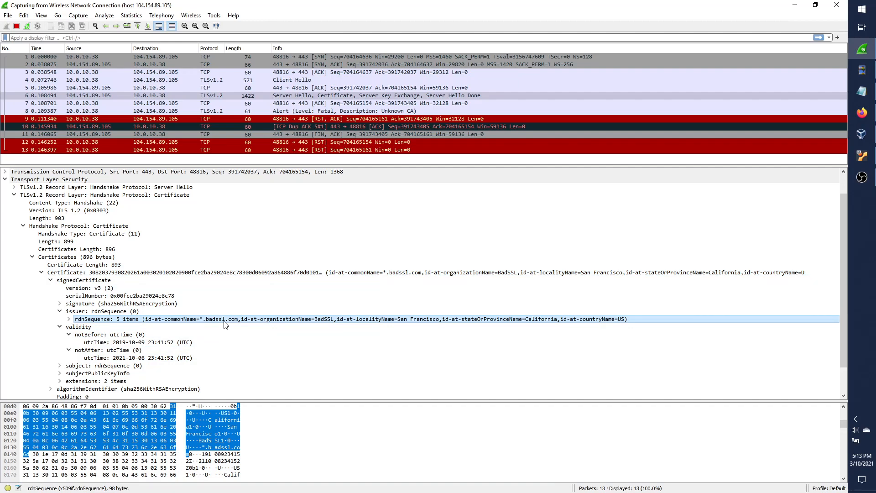
Move from packet 8 to packet 6 and back, showing the Alert record: content type 21, length 2.
left_click(320, 111)
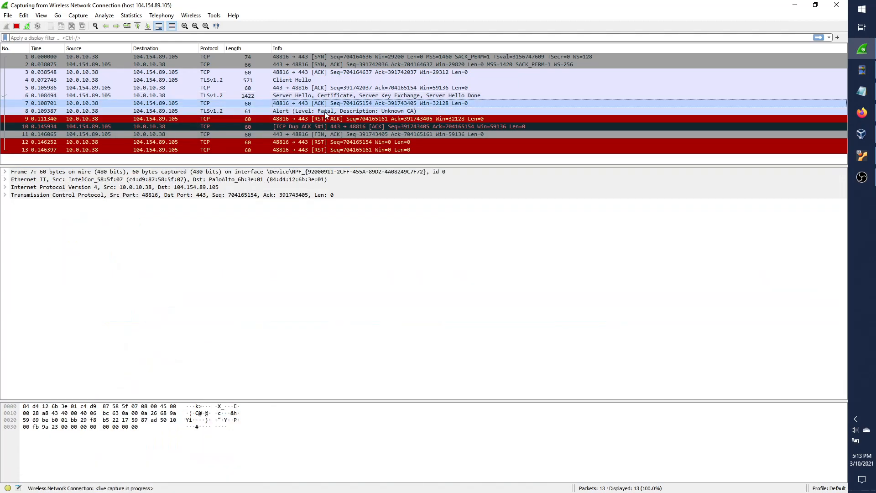
left_click(345, 97)
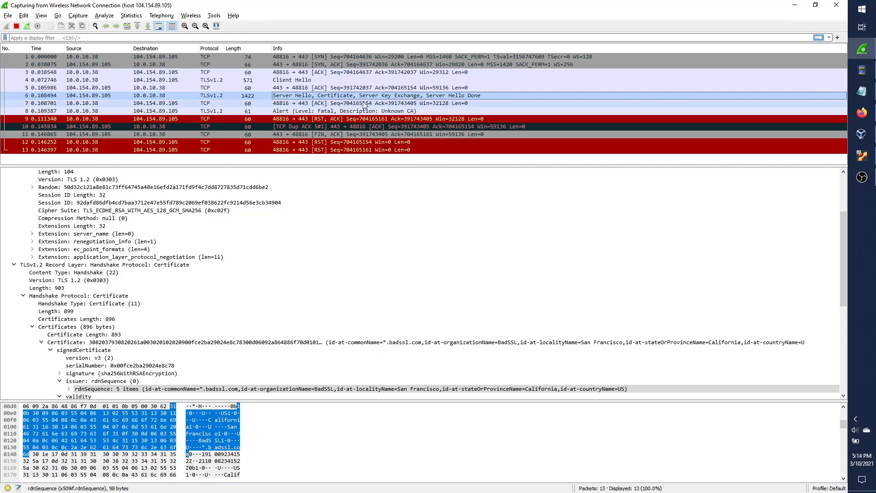
left_click(343, 110)
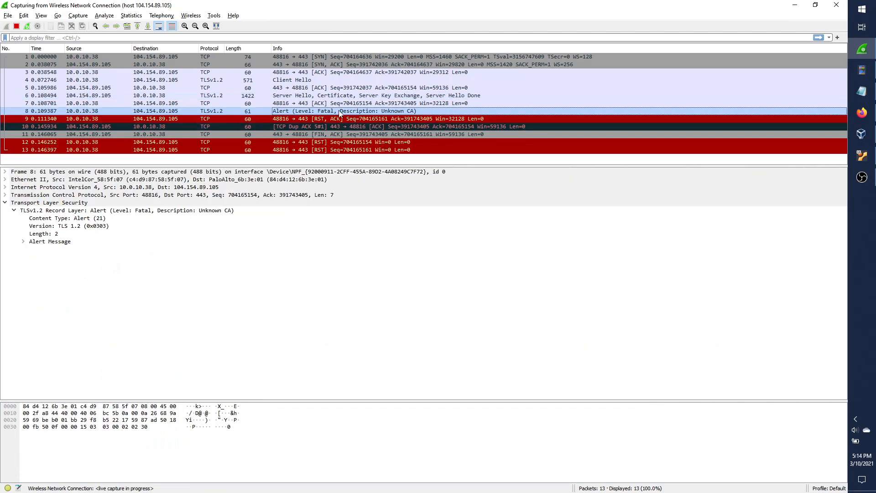